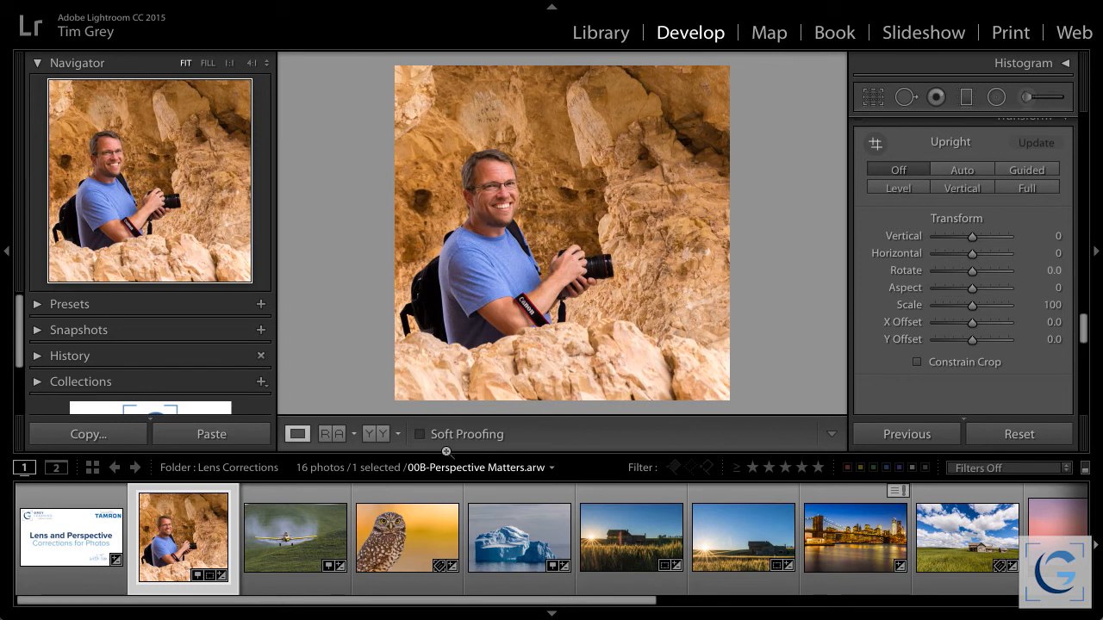
Step: Crop the strip along the top edge off the airplane photo 01-Crop.cr2, with the aspect ratio unlocked, keeping the full width
left_click(323, 534)
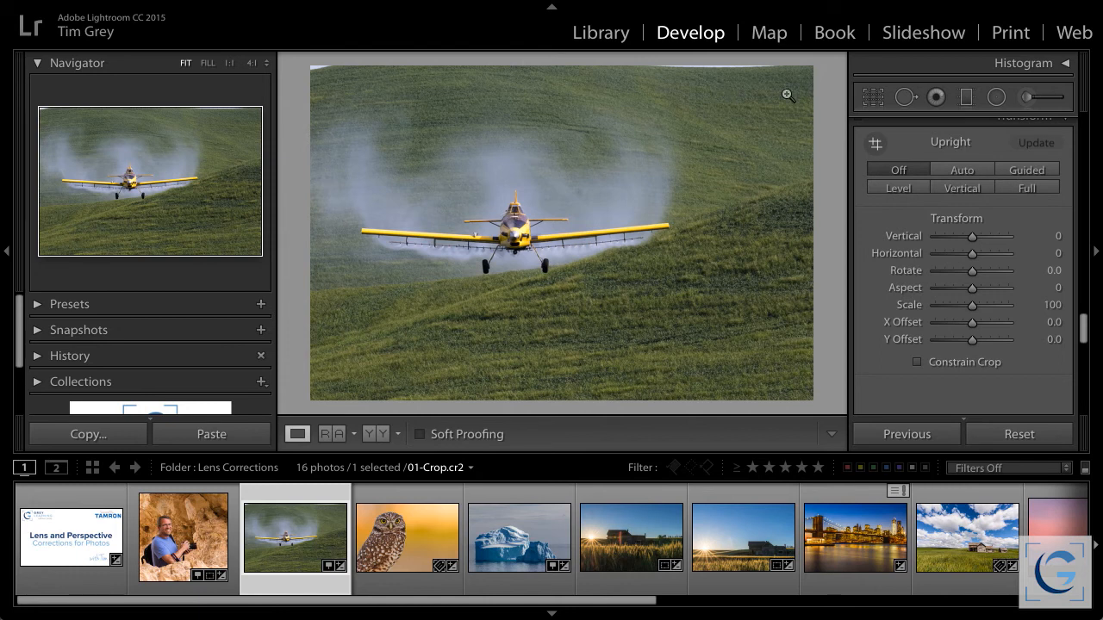
left_click(873, 97)
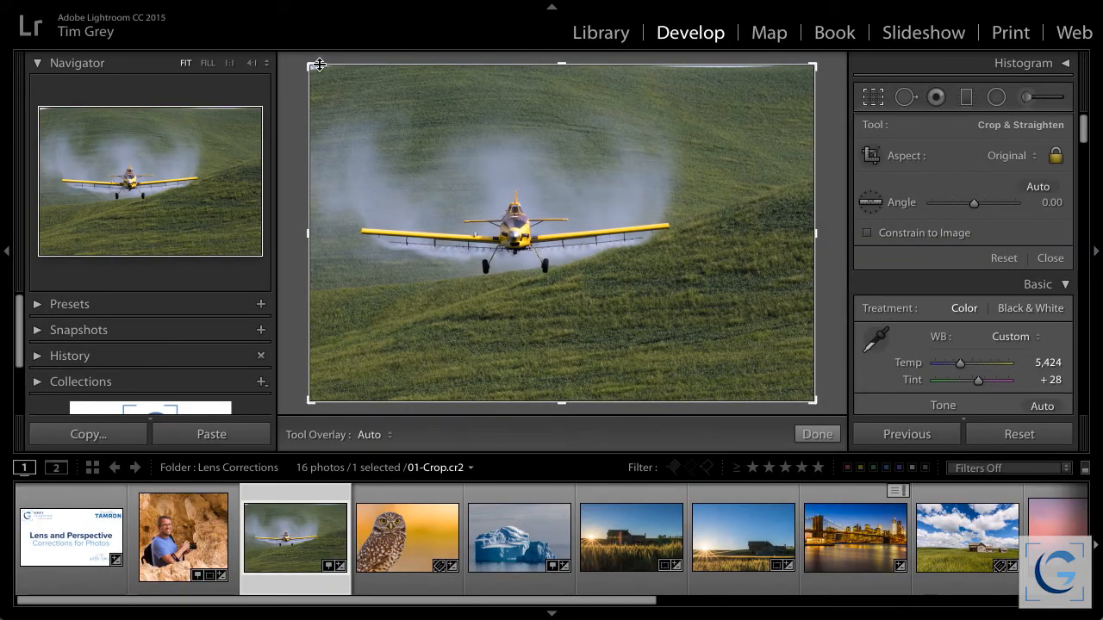
left_click_drag(309, 67, 314, 71)
left_click(1055, 158)
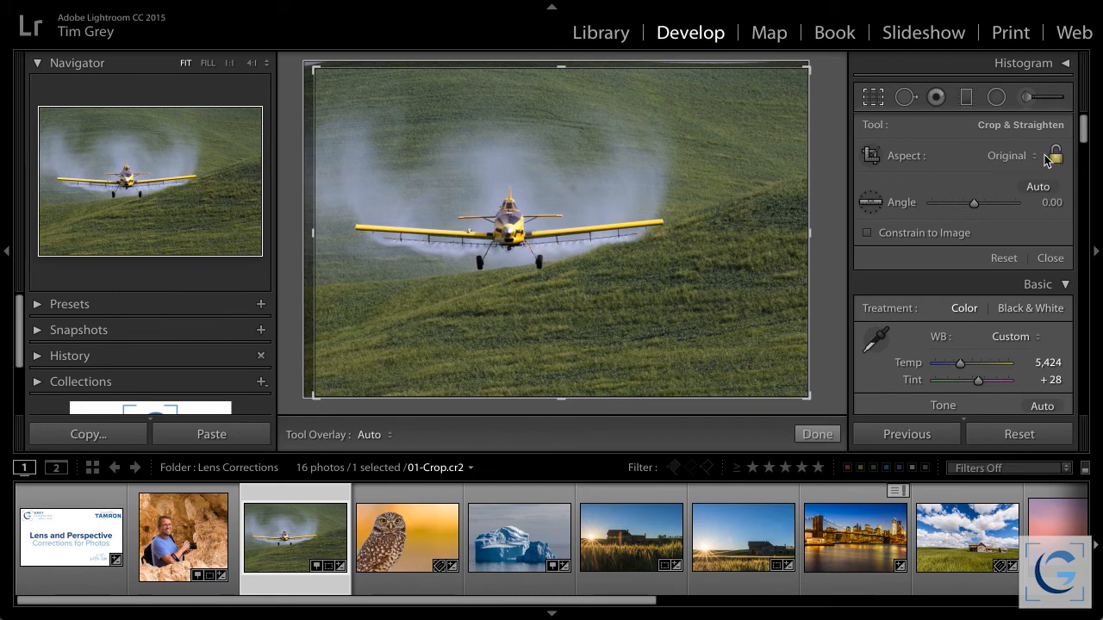
mouse_move(808, 68)
left_mouse_down()
mouse_move(794, 75)
mouse_move(810, 64)
left_mouse_up()
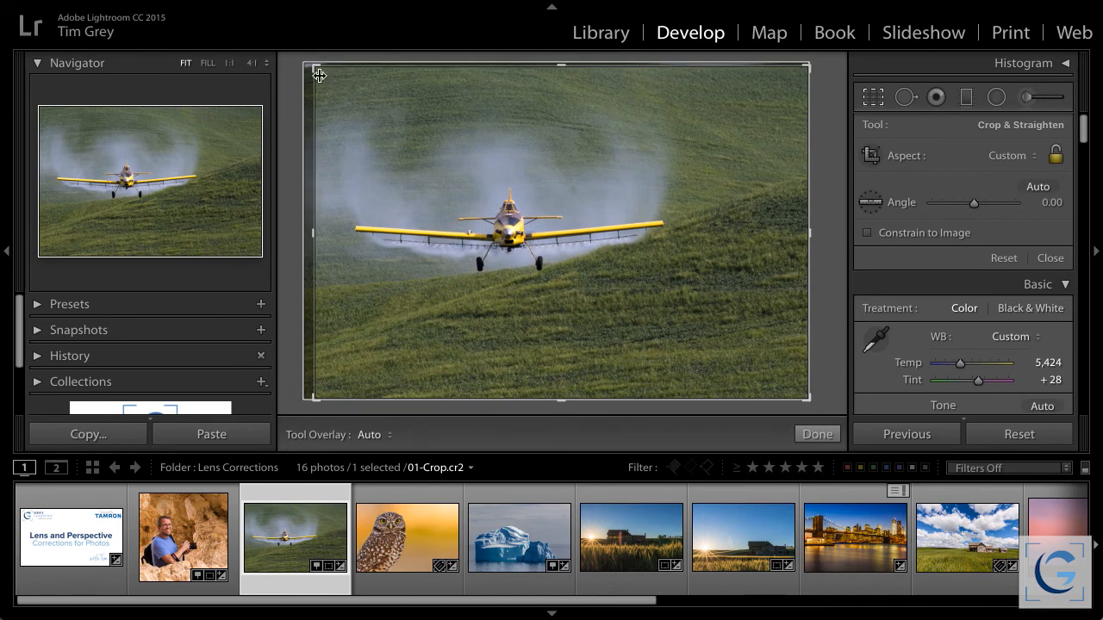
left_click_drag(312, 69, 308, 68)
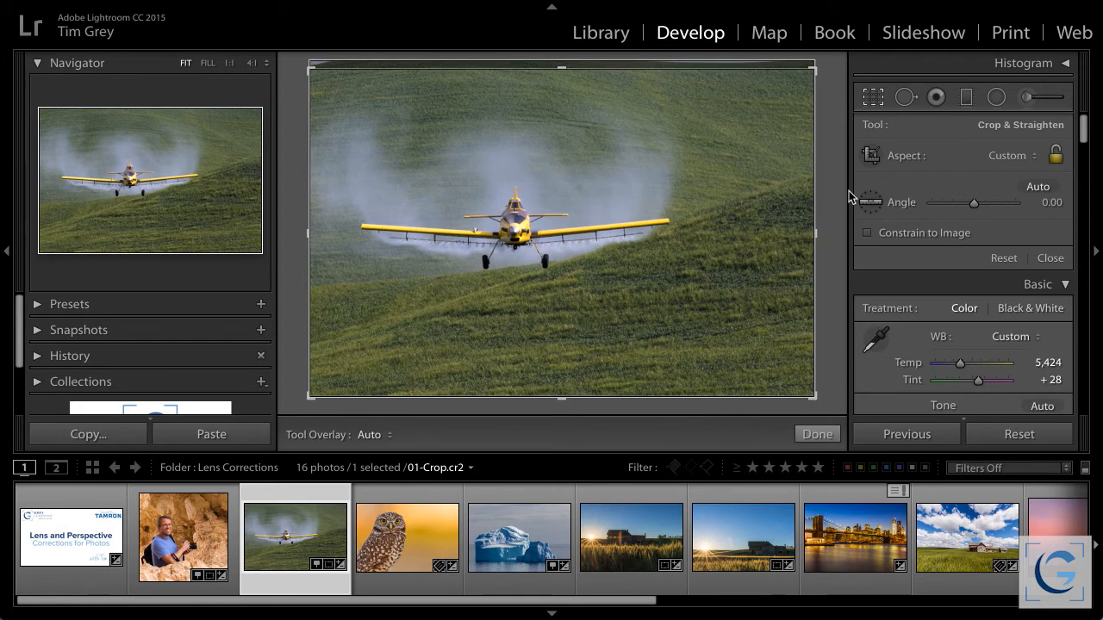
left_click(816, 435)
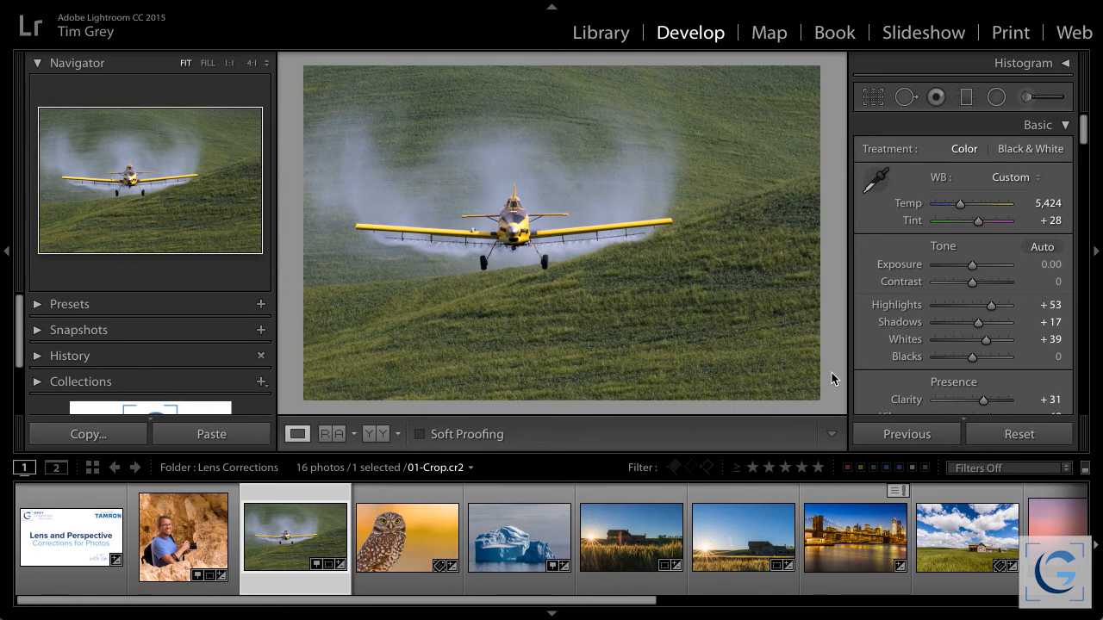
Step: Crop a narrow strip off the right side of the airplane photo and apply the crop
left_click(873, 97)
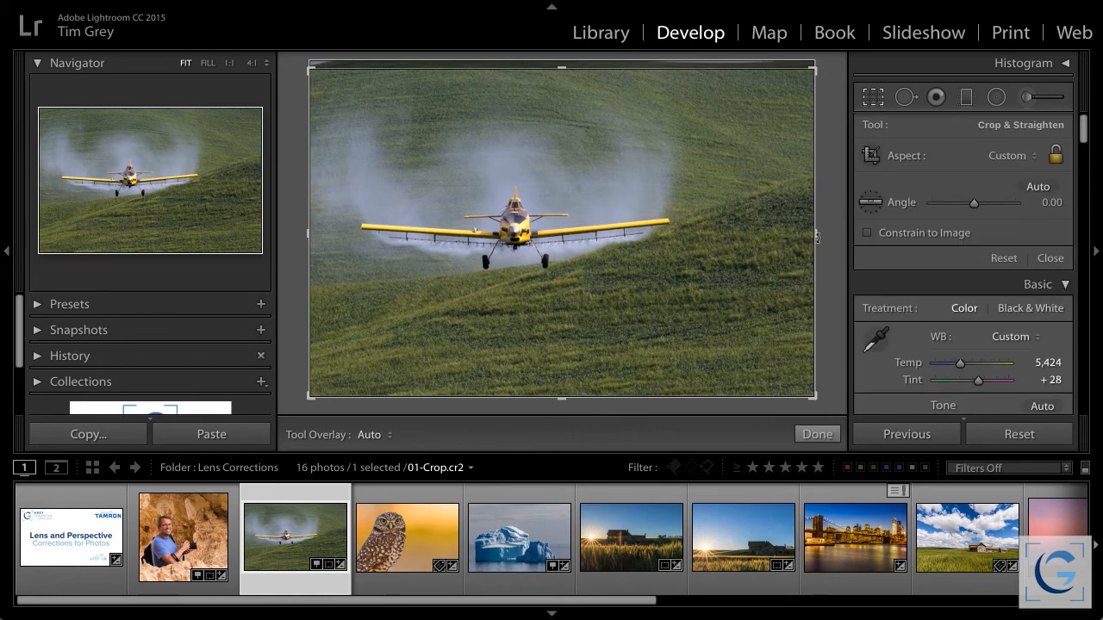
mouse_move(804, 232)
left_mouse_down()
mouse_move(765, 232)
mouse_move(800, 230)
left_mouse_up()
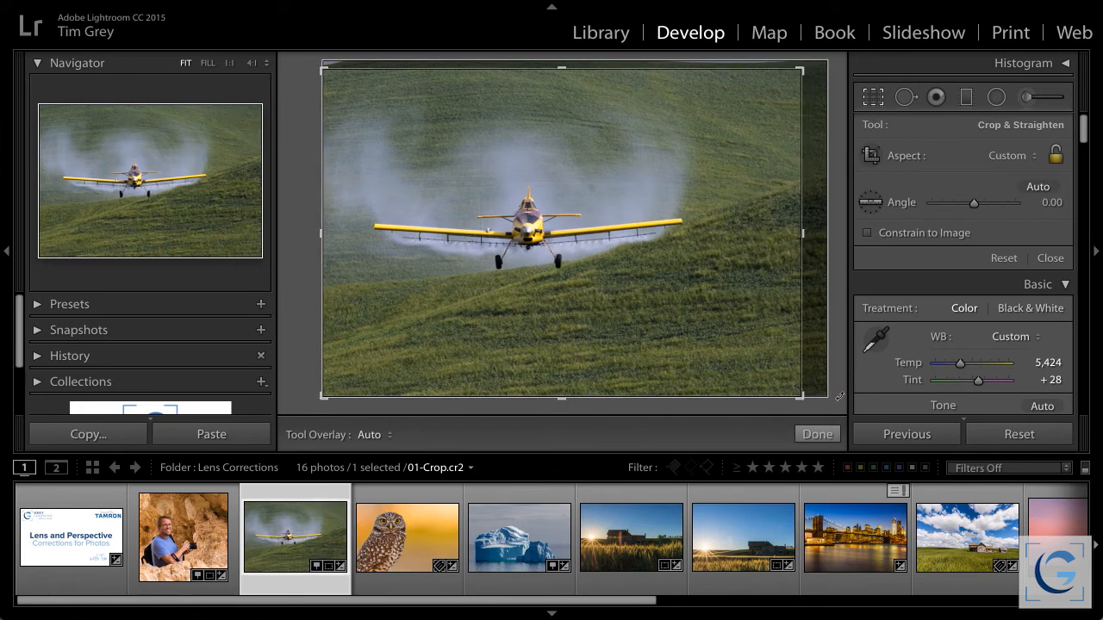
left_click(823, 433)
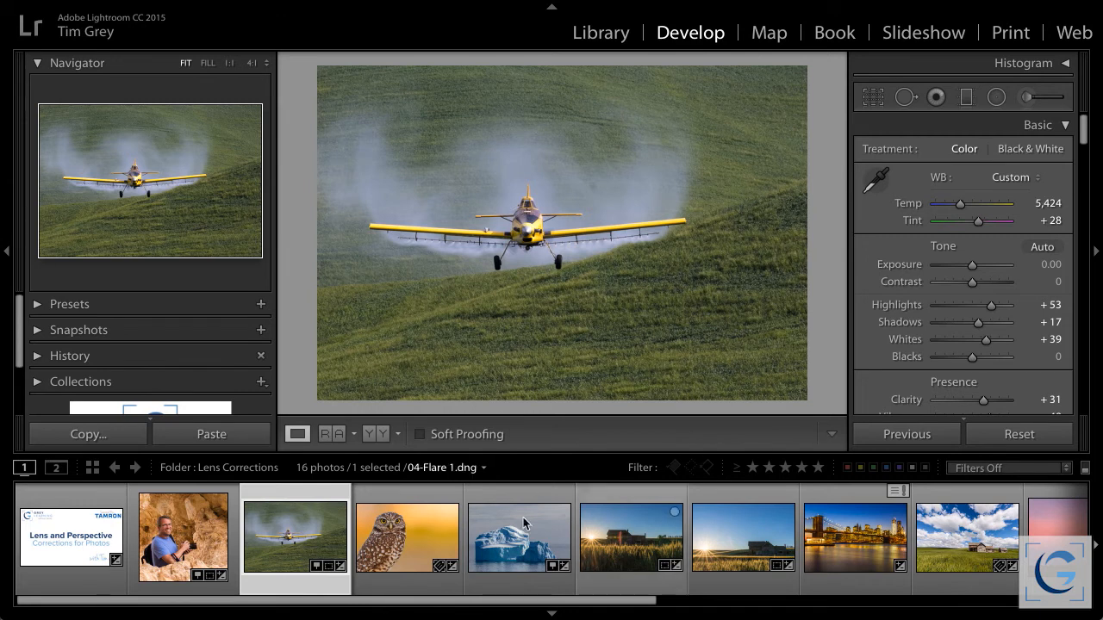
Step: Open the owl photo 02-Sharpening.cr2 and aim the Detail preview at the edge of the owl's eye and face
left_click(422, 536)
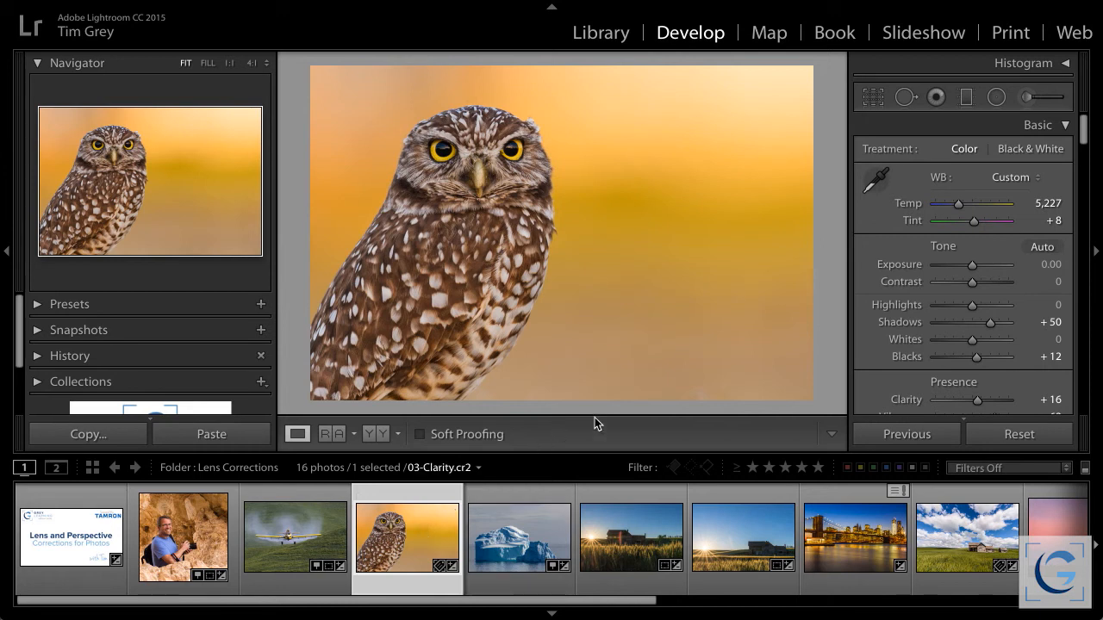
left_click_drag(1085, 129, 1085, 262)
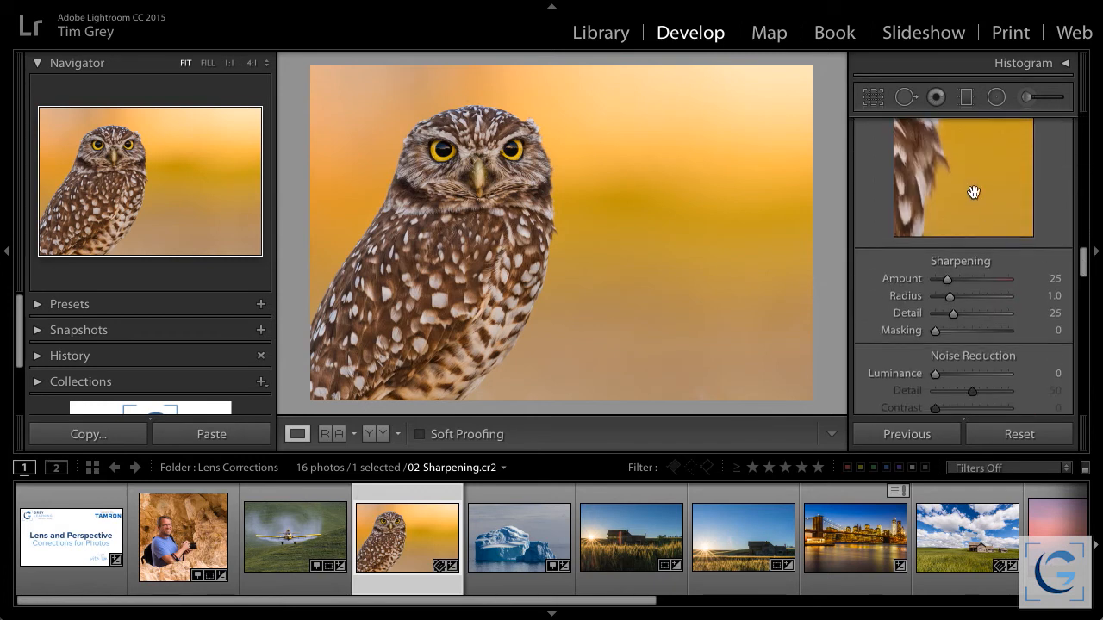
scroll(1050, 215, "up", 2)
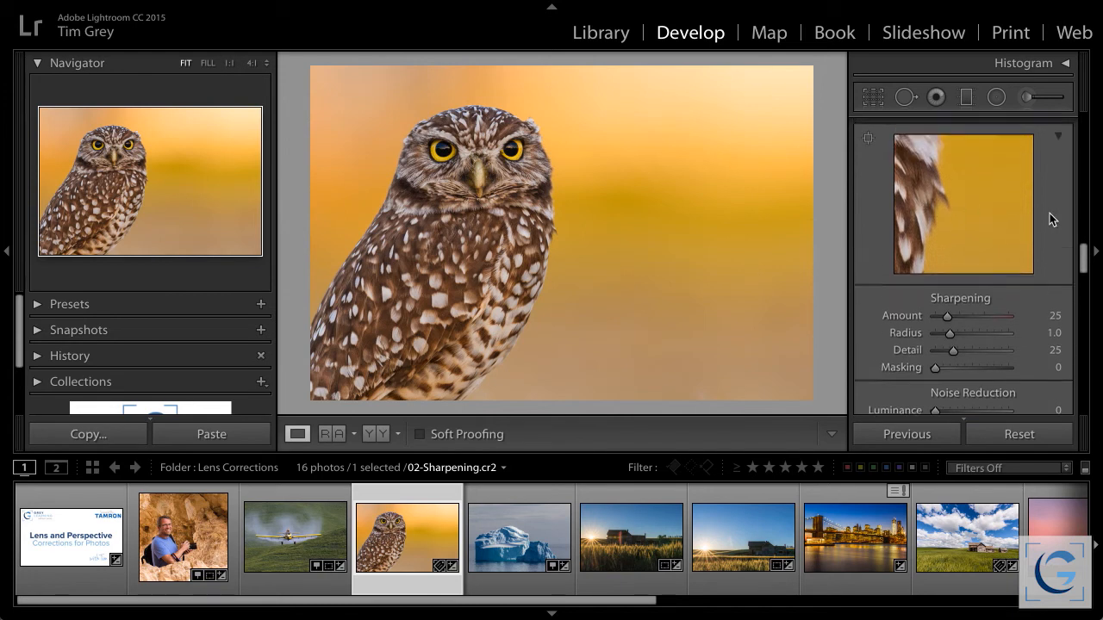
left_click(868, 152)
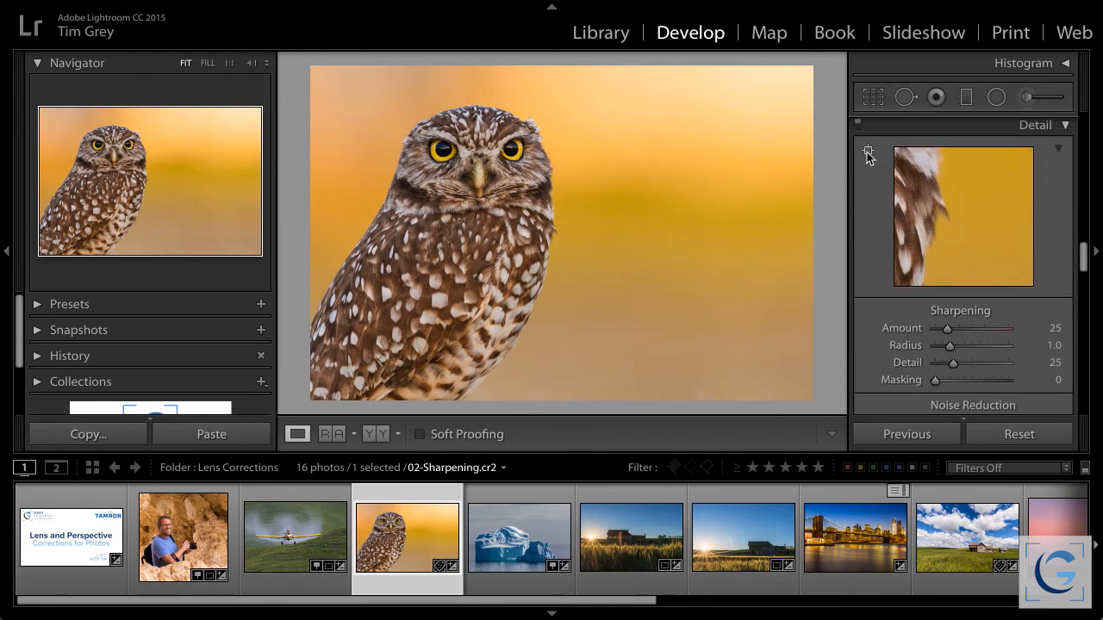
left_click(531, 148)
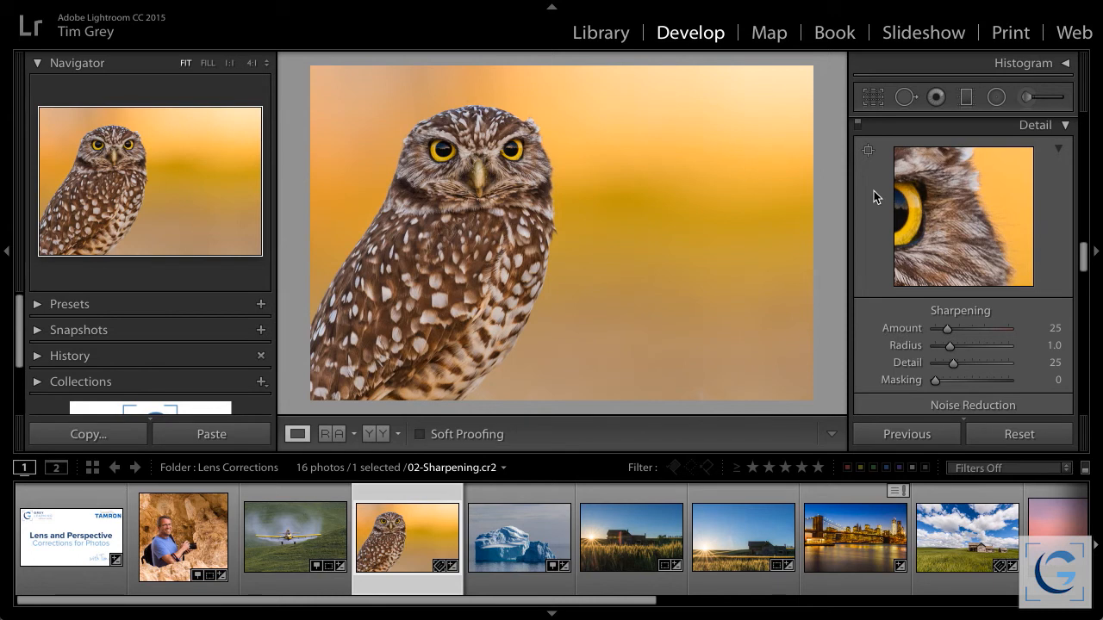
left_click_drag(951, 203, 931, 211)
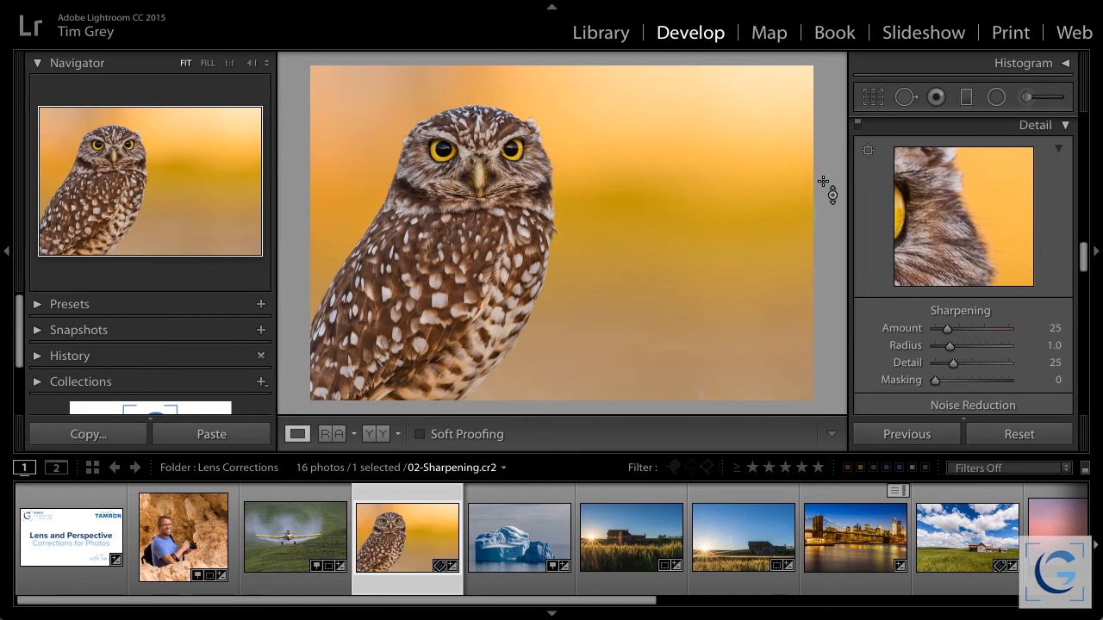
scroll(884, 209, "up", 10)
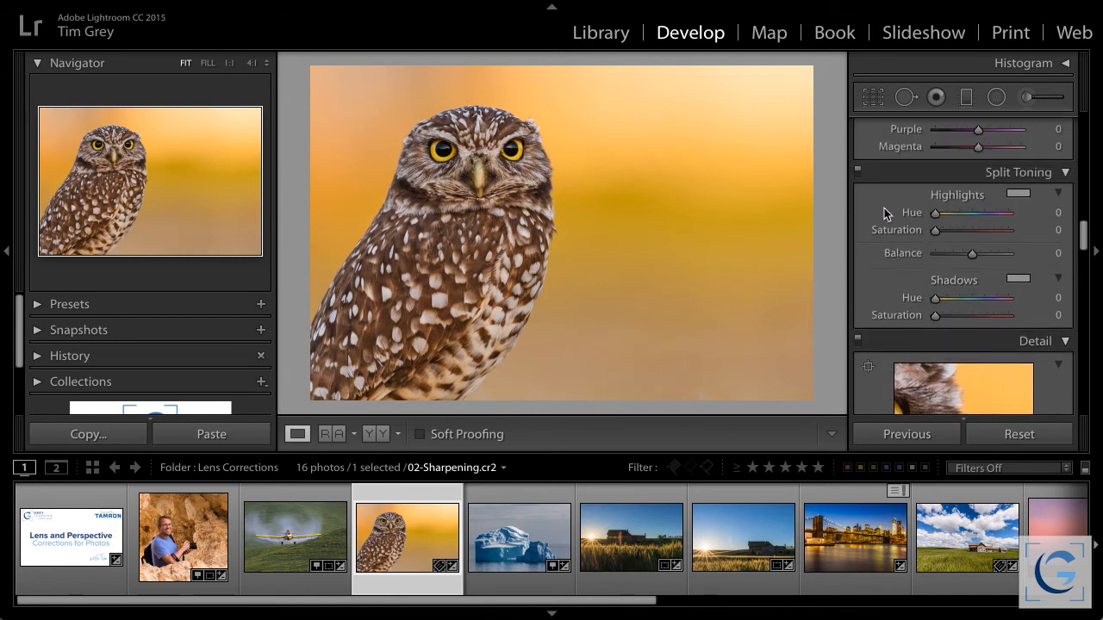
scroll(884, 209, "up", 15)
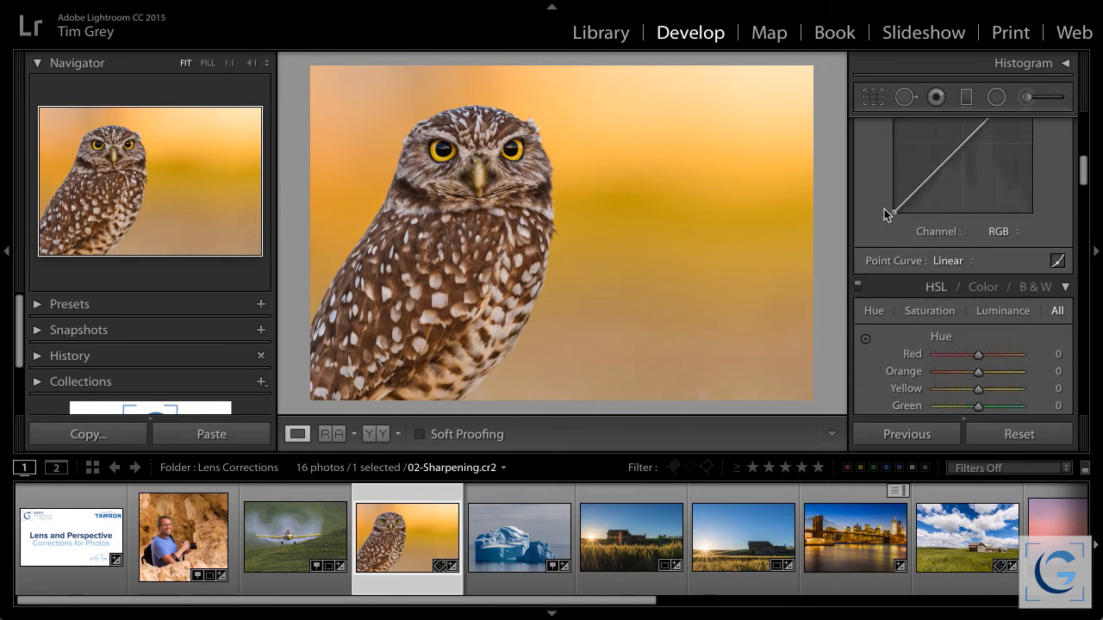
scroll(884, 210, "down", 8)
scroll(883, 210, "up", 4)
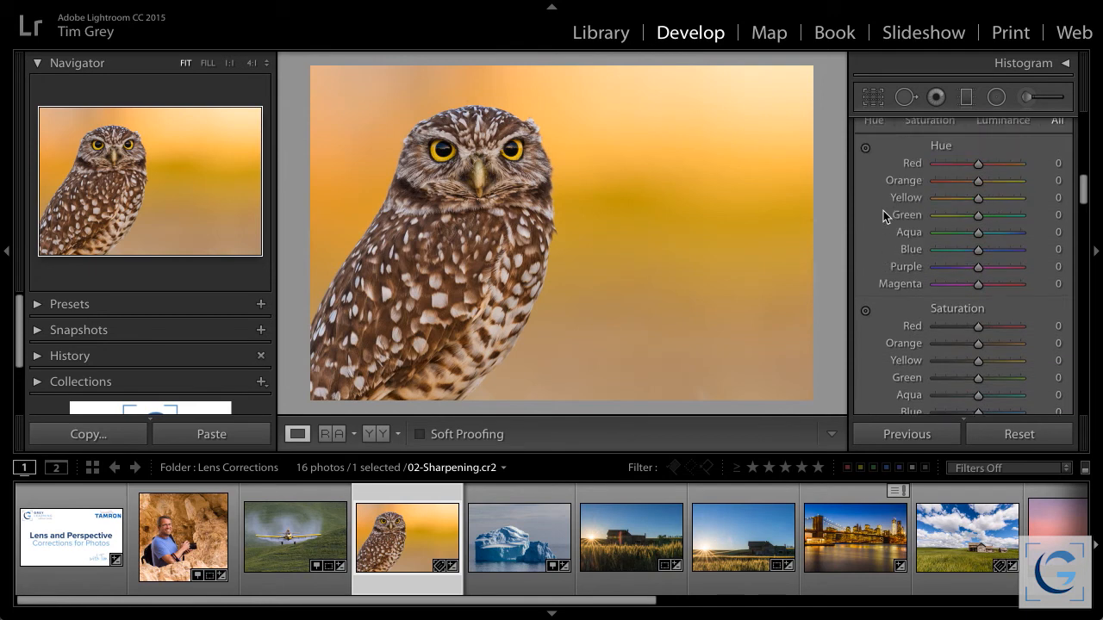
left_click(1036, 165)
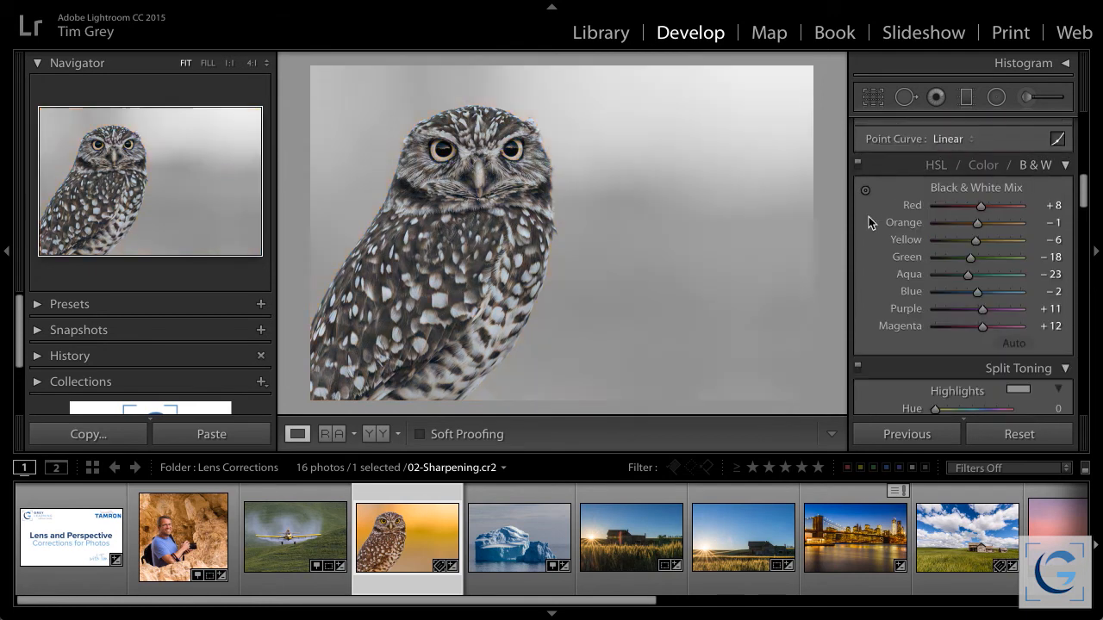
left_click(865, 190)
left_click(866, 191)
left_click(937, 165)
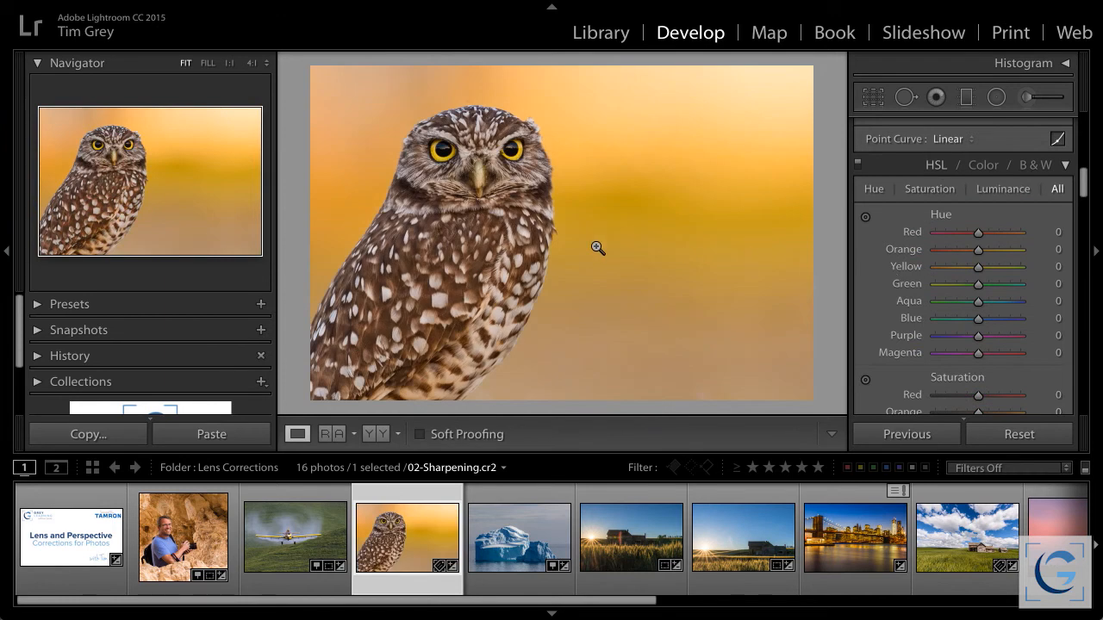
Step: Set the owl photo's sharpening Amount to 150, judging the effect in the grayscale preview
left_click(535, 160)
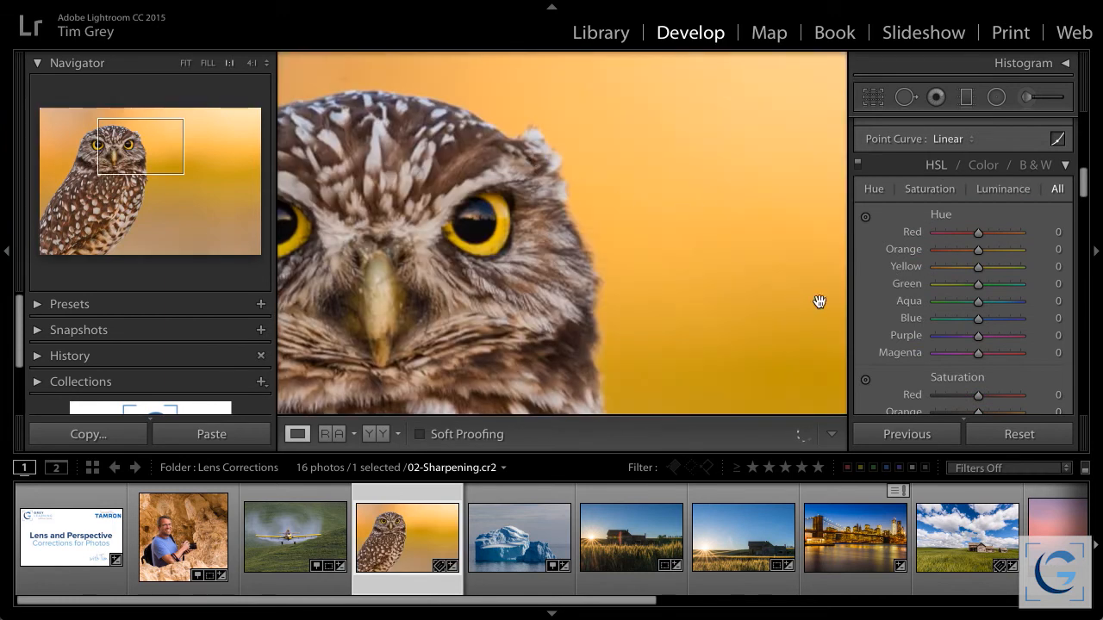
scroll(1008, 311, "down", 5)
scroll(1008, 311, "down", 10)
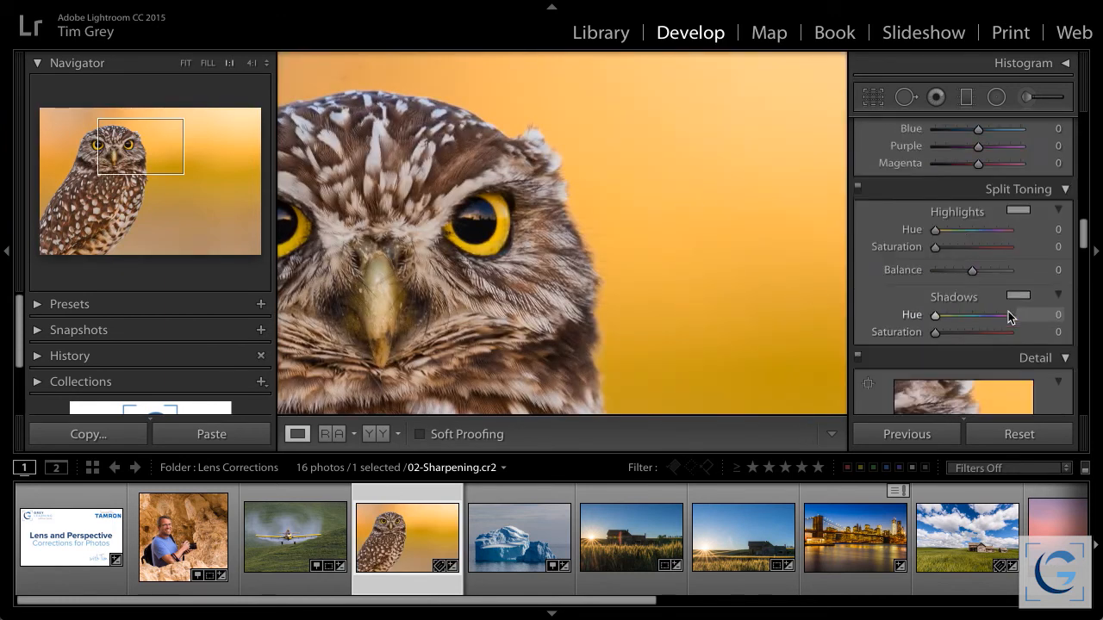
scroll(1007, 311, "down", 2)
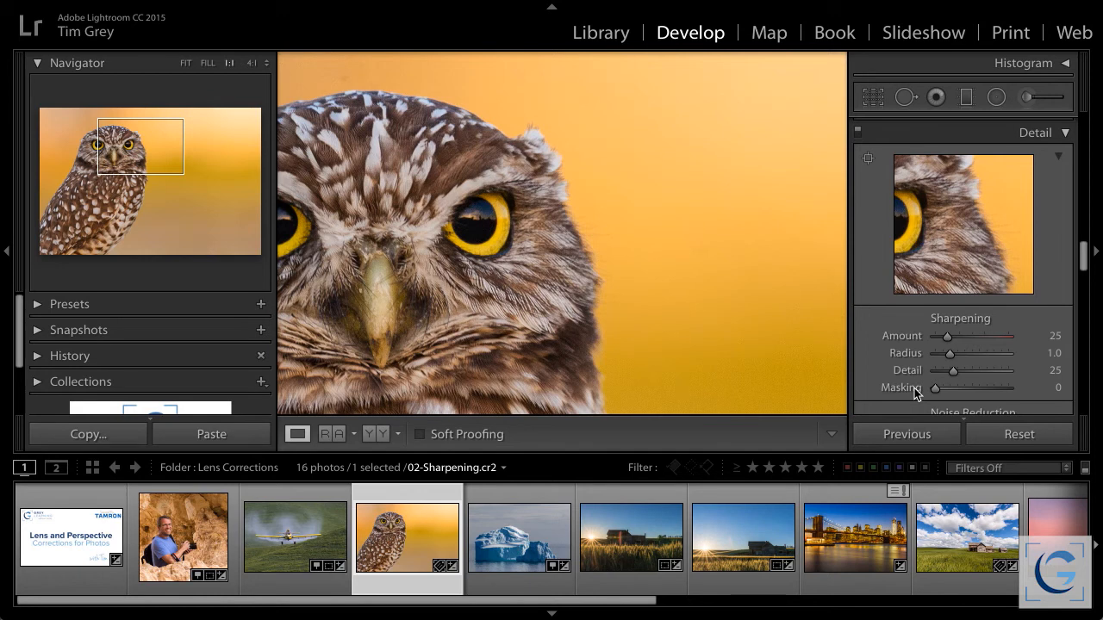
key("alt")
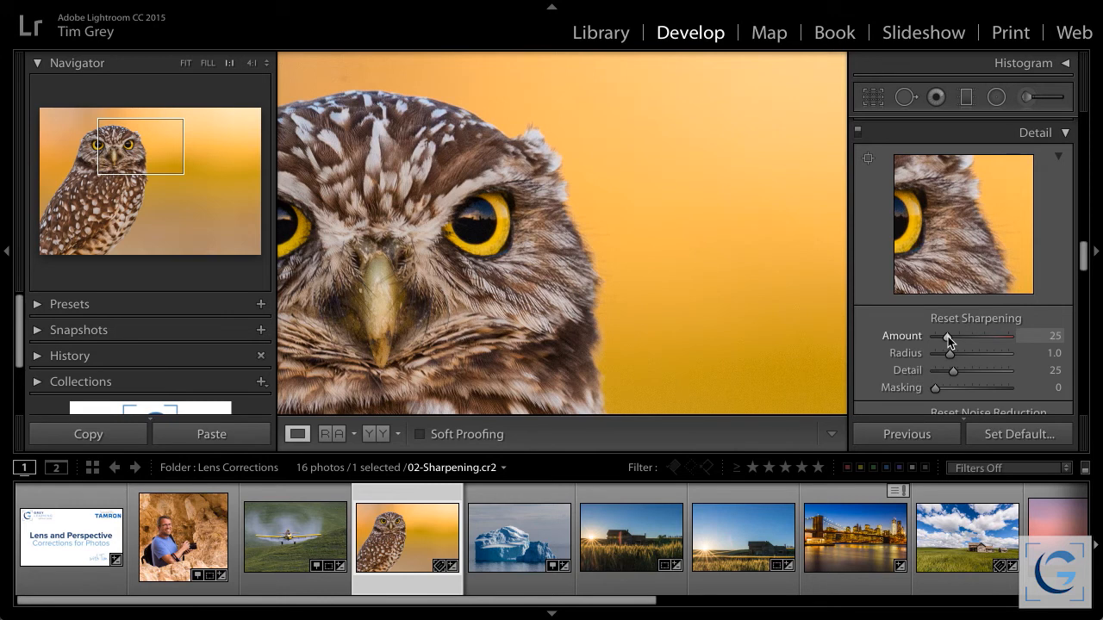
left_click_drag(949, 339, 976, 335)
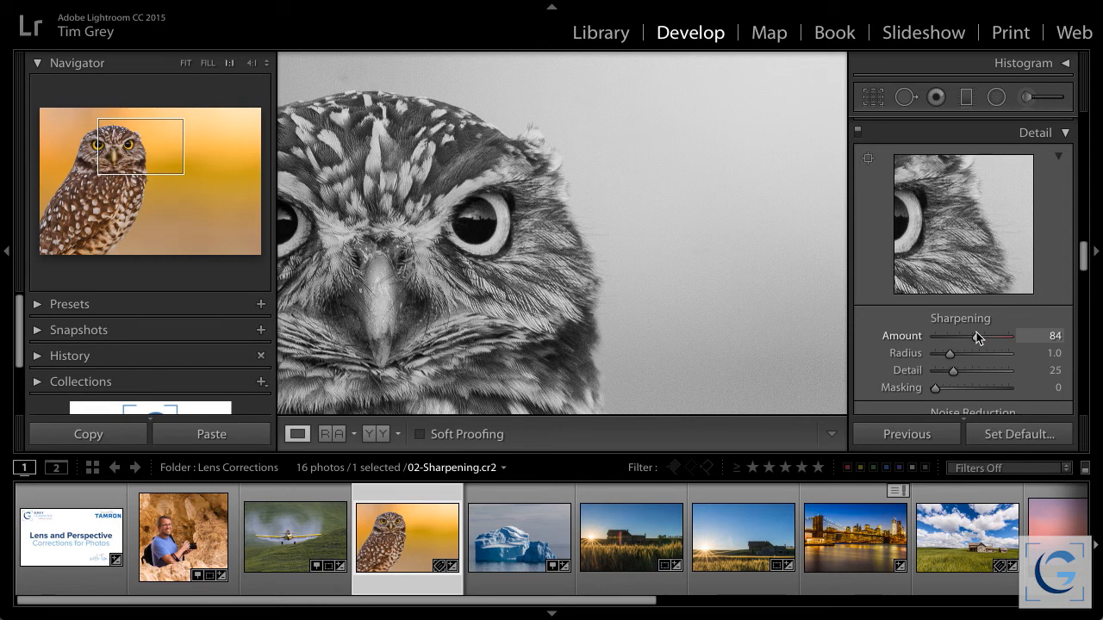
left_click_drag(976, 334, 985, 335)
left_click_drag(985, 331, 998, 332)
left_click_drag(999, 332, 1009, 333)
left_click_drag(1009, 333, 1009, 332)
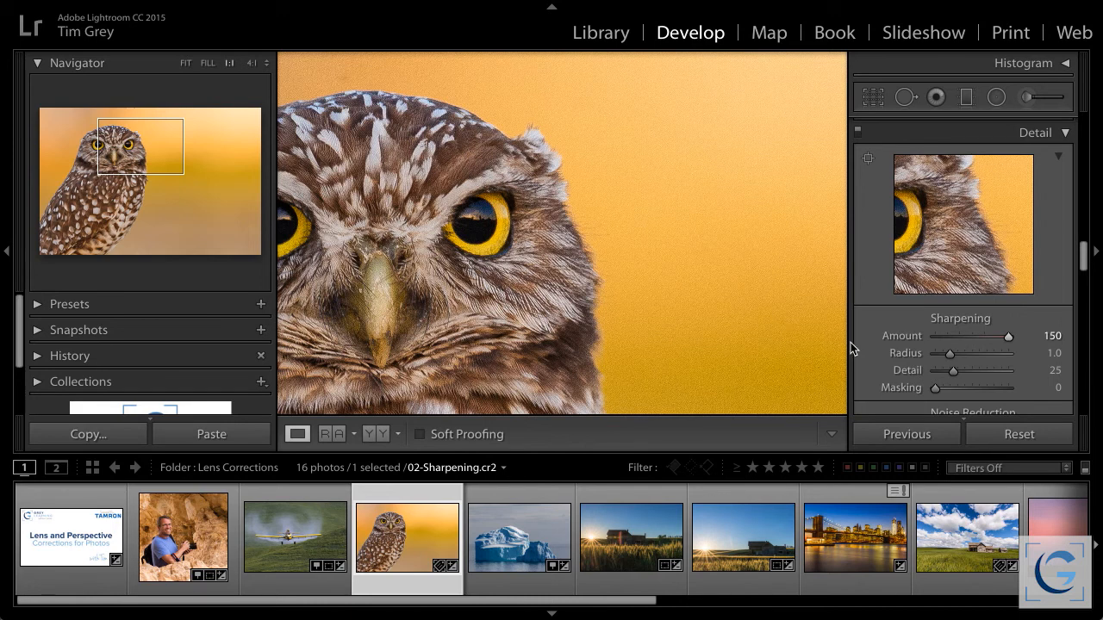
Step: Try the sharpening Radius at 2.9 and reduce it to 1.9, judging the edge halos in the sharpening preview
key("alt")
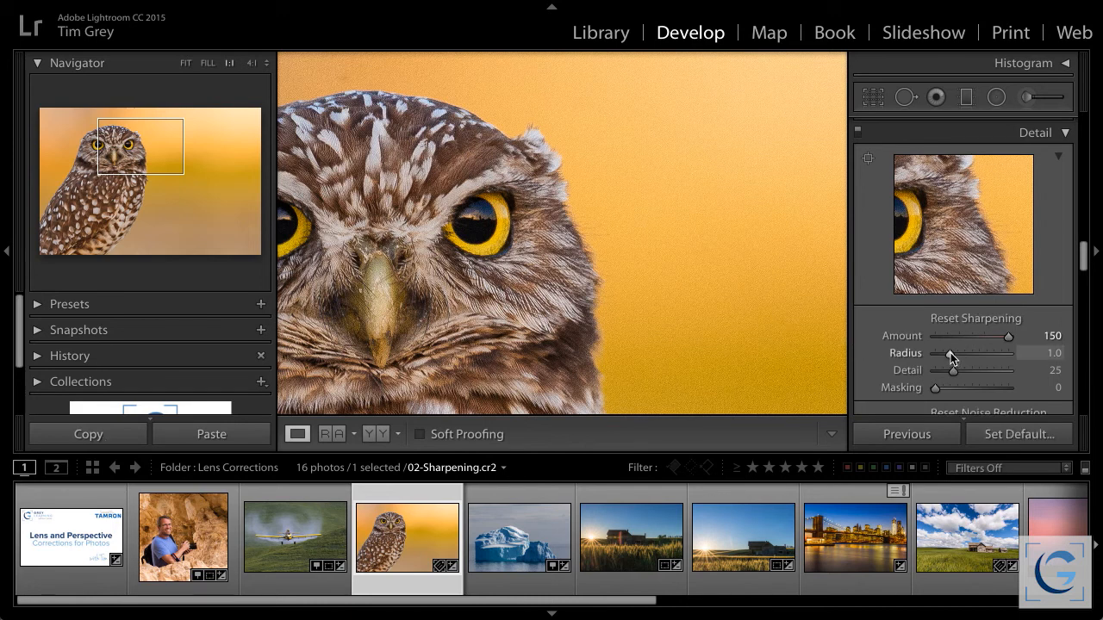
left_click(950, 352, "alt")
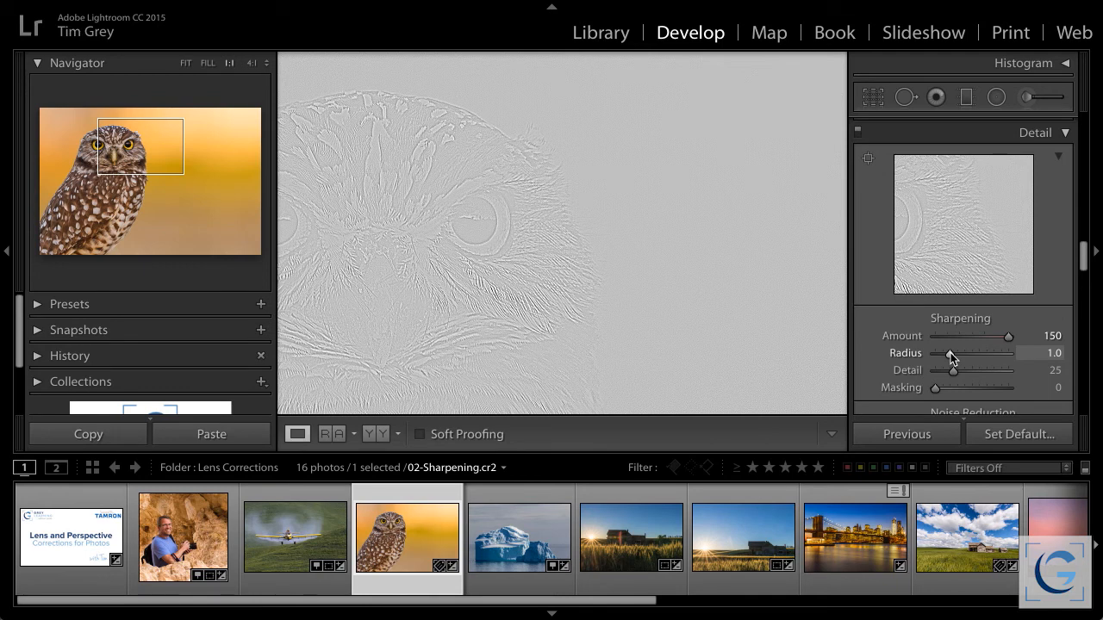
left_click_drag(952, 358, 1009, 360)
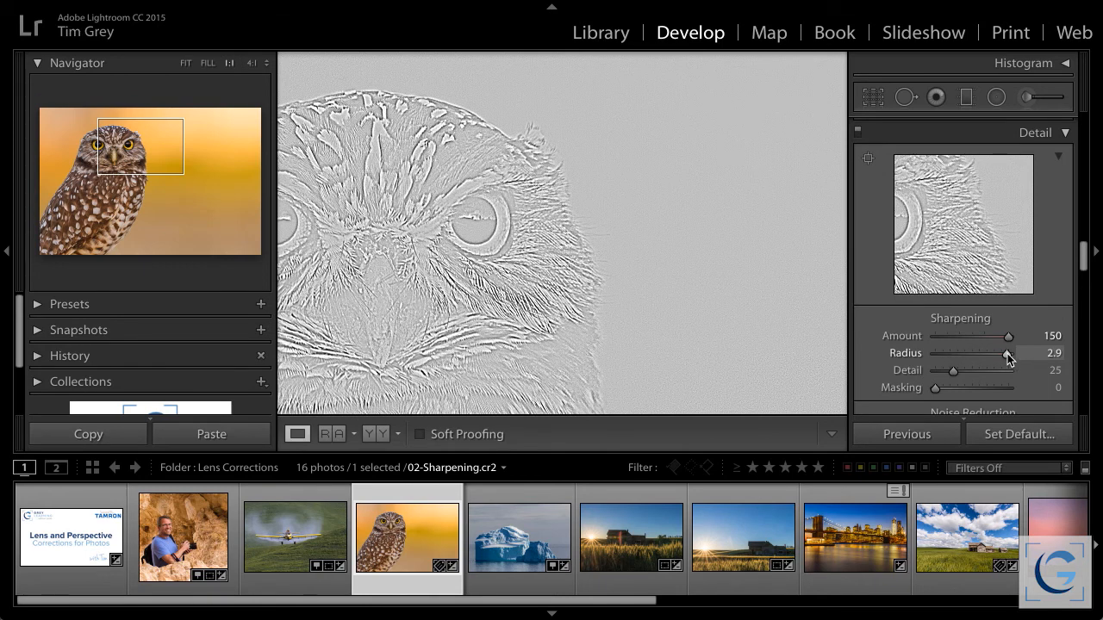
left_click_drag(1006, 354, 977, 354)
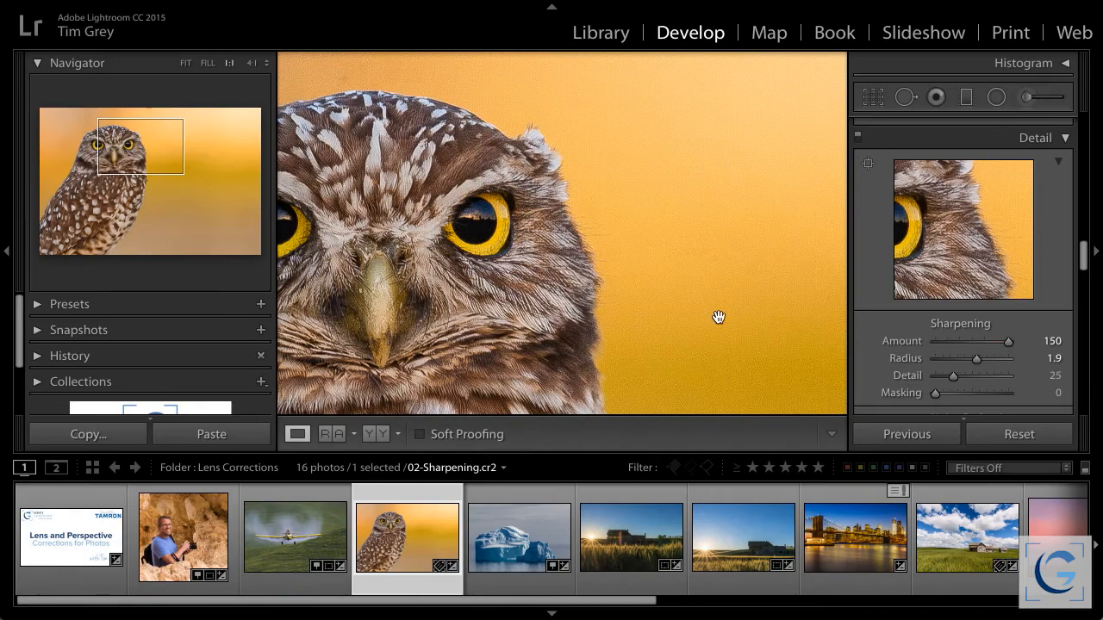
Step: Try the sharpening Radius at its 0.5 minimum and settle on 0.9, checking the edge preview
key("alt")
left_click_drag(975, 358, 932, 364)
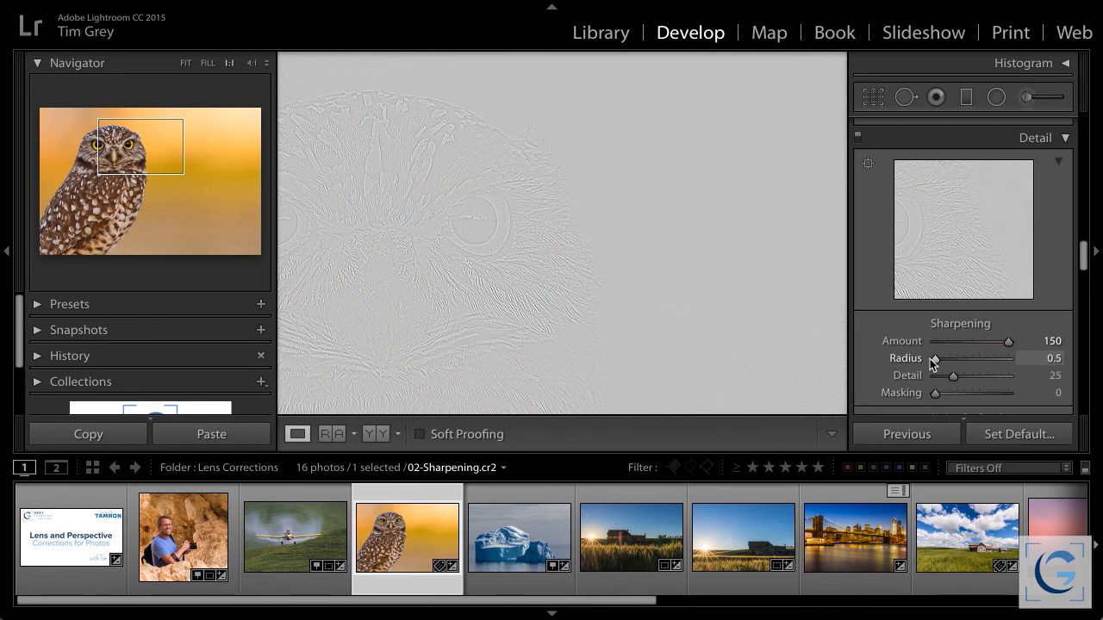
left_click_drag(931, 364, 956, 362)
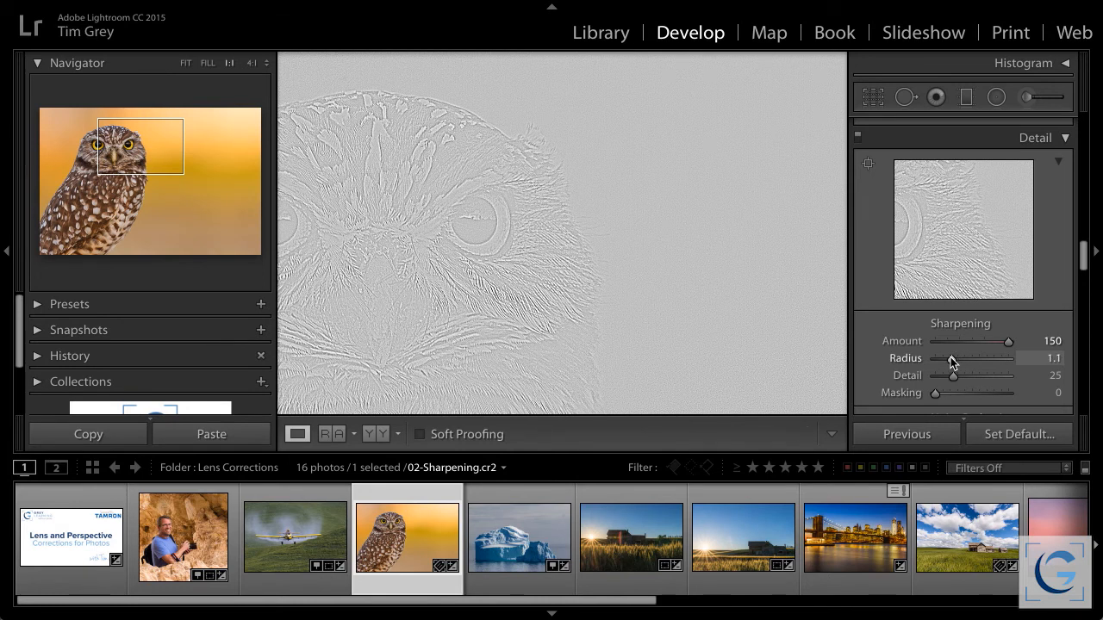
left_click_drag(951, 362, 946, 362)
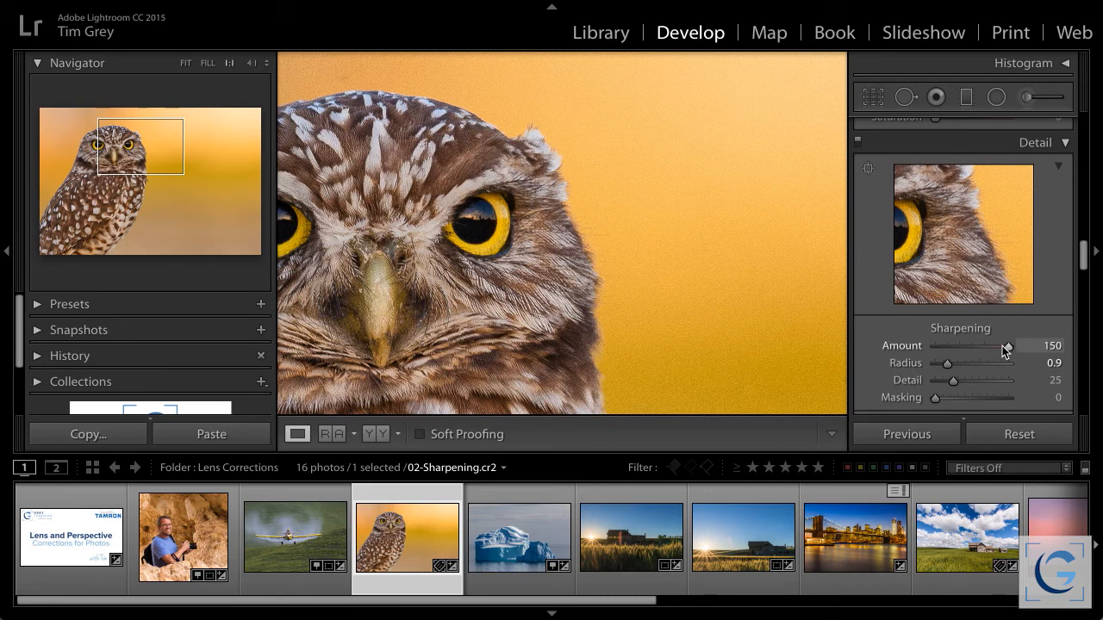
Step: Set the sharpening Radius to 1.9 and Detail to 100, showing the edge preview for the Detail adjustment
left_click_drag(948, 362, 978, 369)
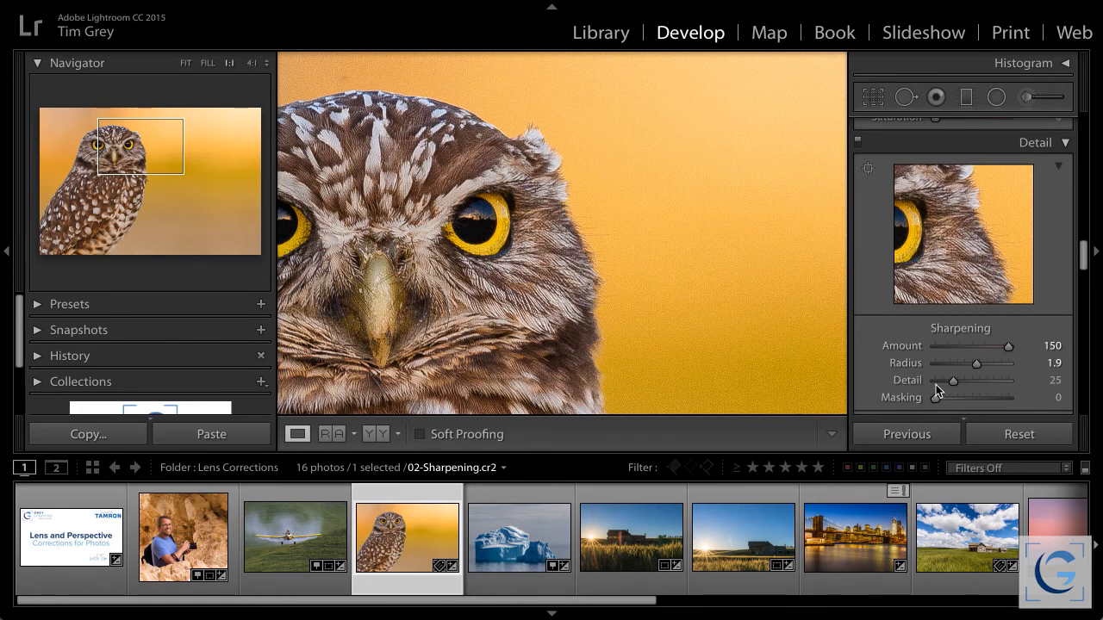
left_click(953, 381, "alt")
left_click_drag(954, 381, 1014, 380)
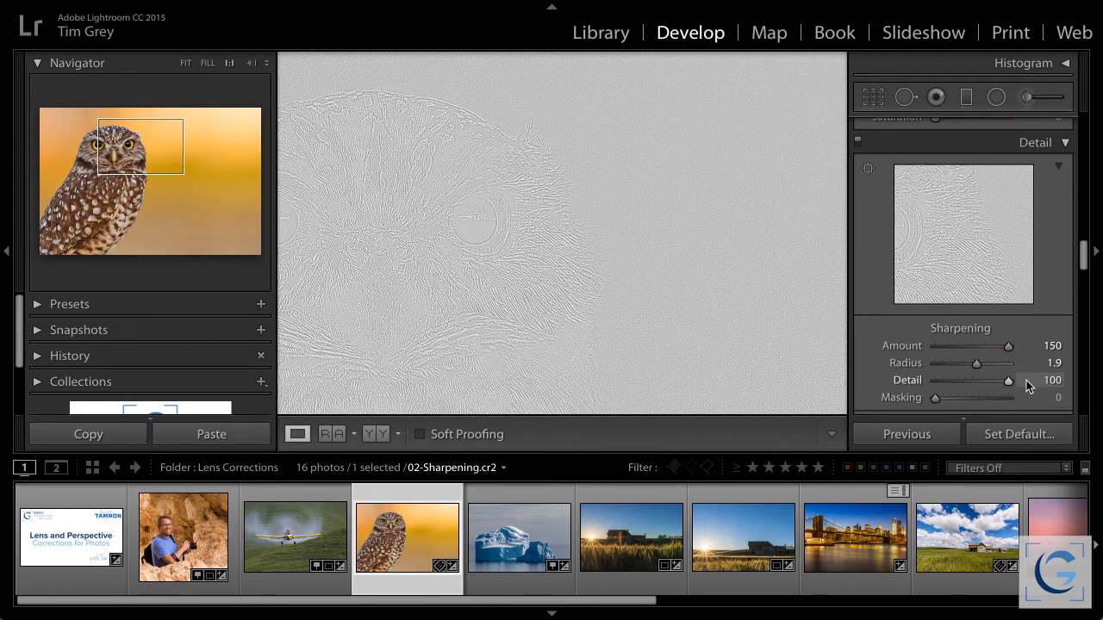
Step: Set the owl photo's sharpening Detail to 24, judging the effect in the sharpening preview
mouse_move(1008, 381)
left_mouse_down()
mouse_move(937, 384)
mouse_move(988, 387)
left_mouse_up()
left_click_drag(986, 380, 1001, 379)
left_click_drag(1002, 380, 954, 381)
left_click_drag(955, 381, 953, 381)
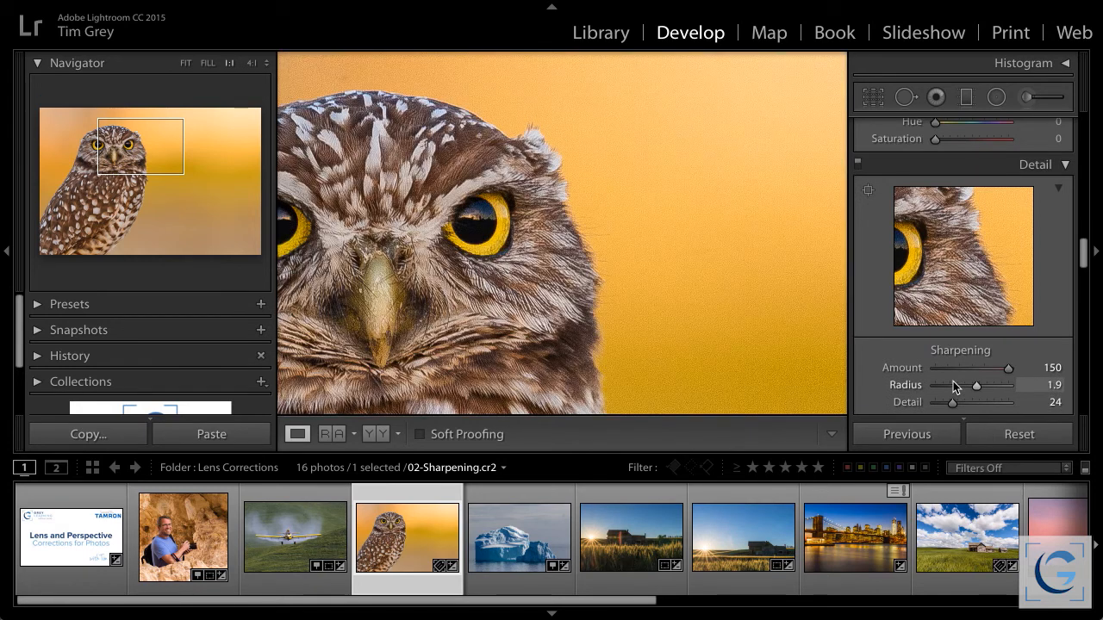
Step: Try the owl photo's sharpening Masking at 33 and 91 in the black-and-white mask preview, and return it to 0
scroll(953, 385, "down", 2)
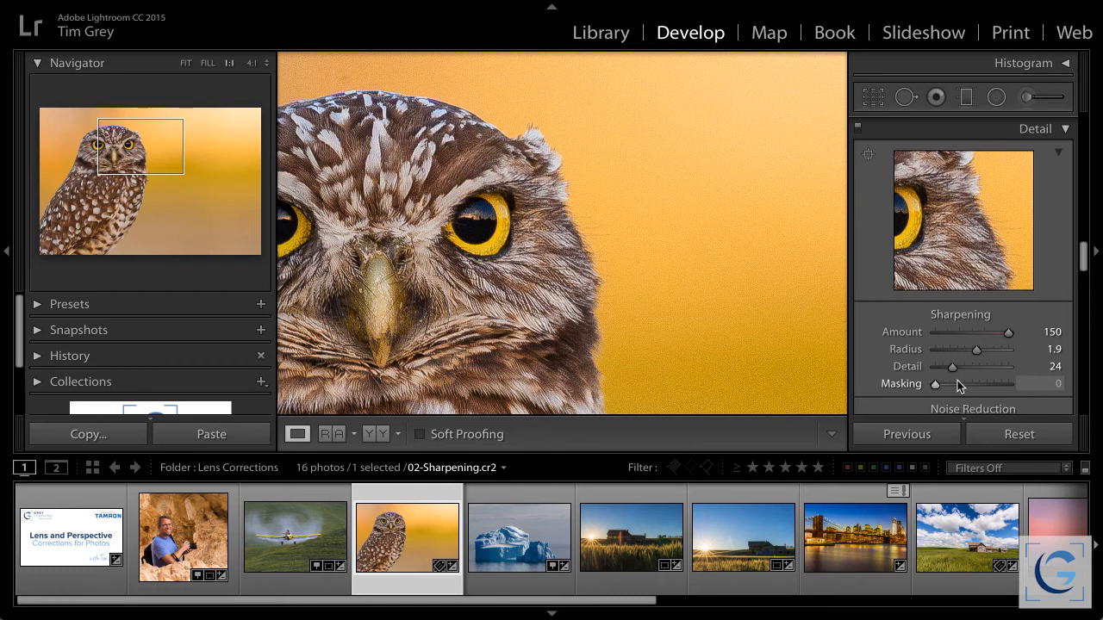
left_click(563, 257)
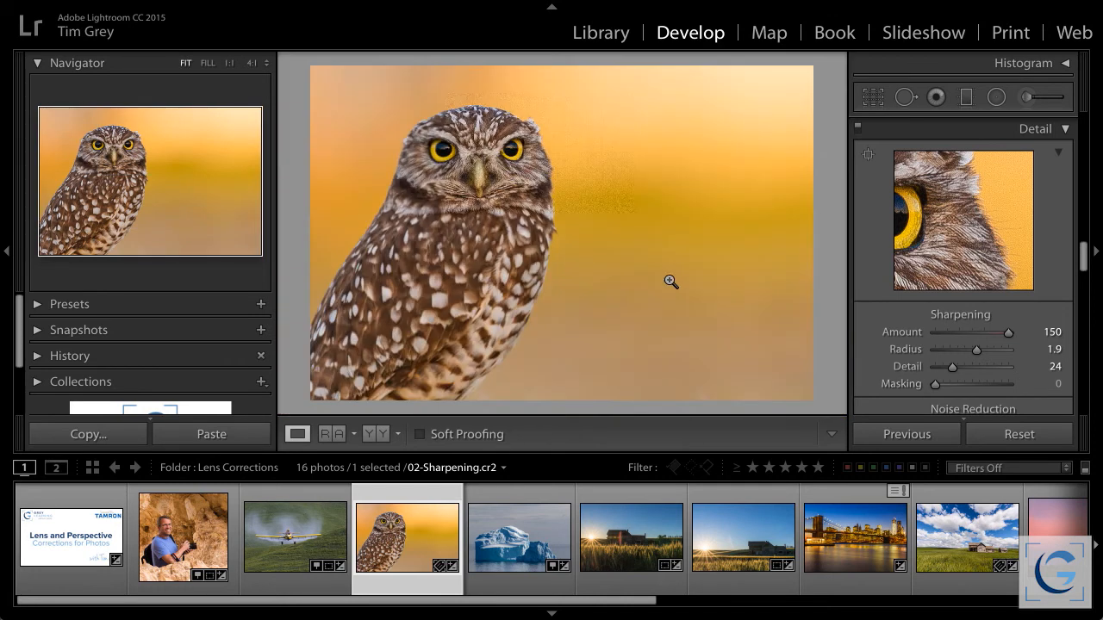
scroll(918, 405, "up", 1)
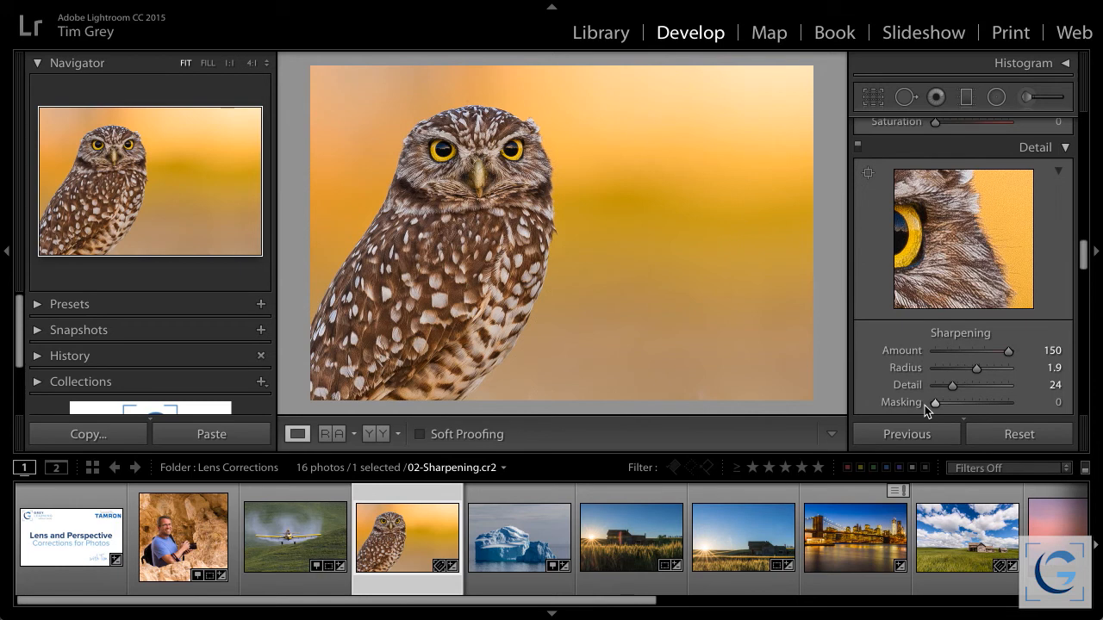
key("alt")
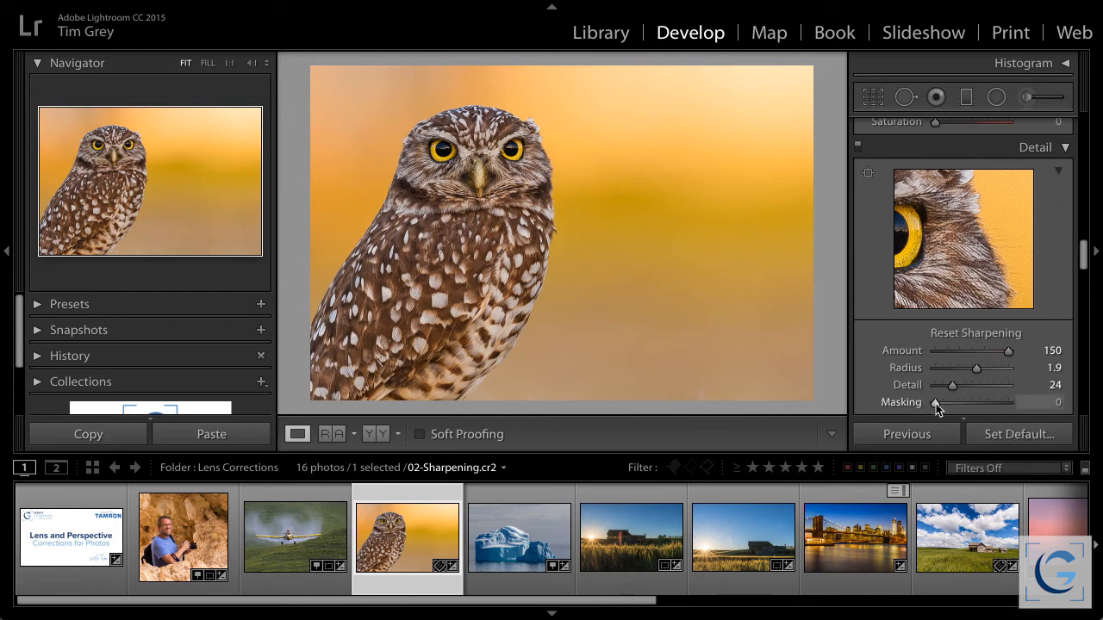
left_click(935, 403, "alt")
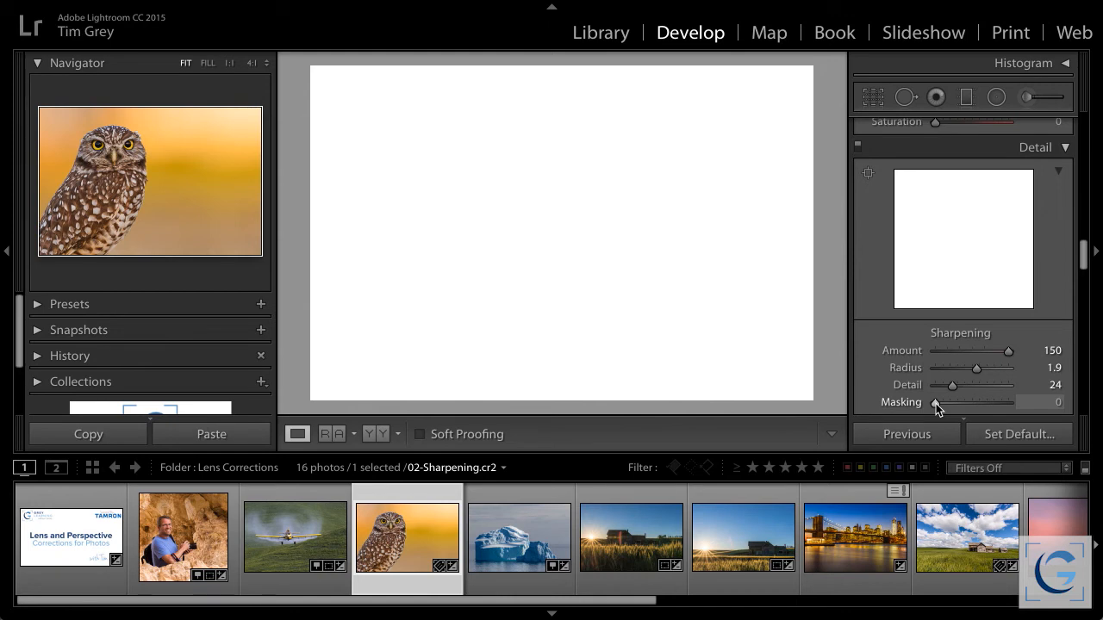
left_click_drag(935, 403, 959, 403)
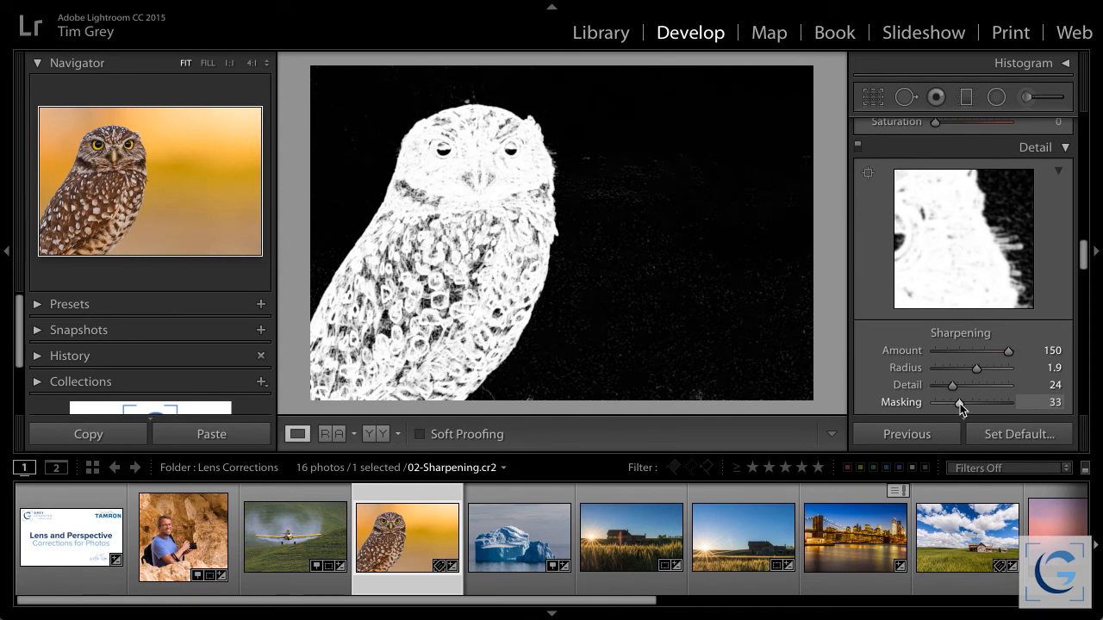
left_click_drag(960, 403, 1002, 403)
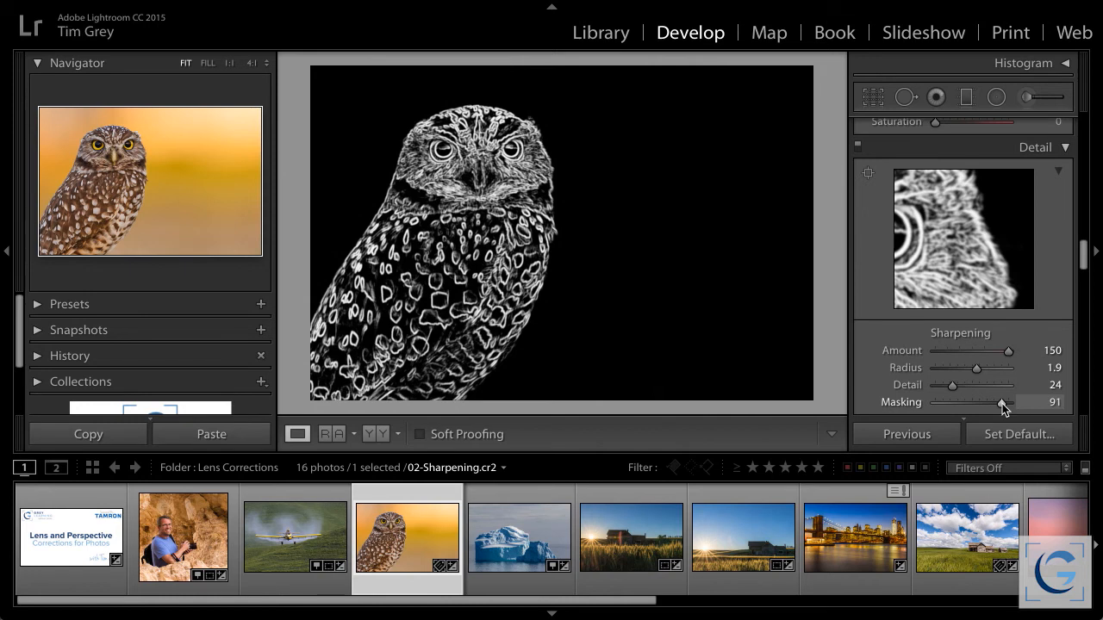
left_click_drag(1000, 403, 926, 402)
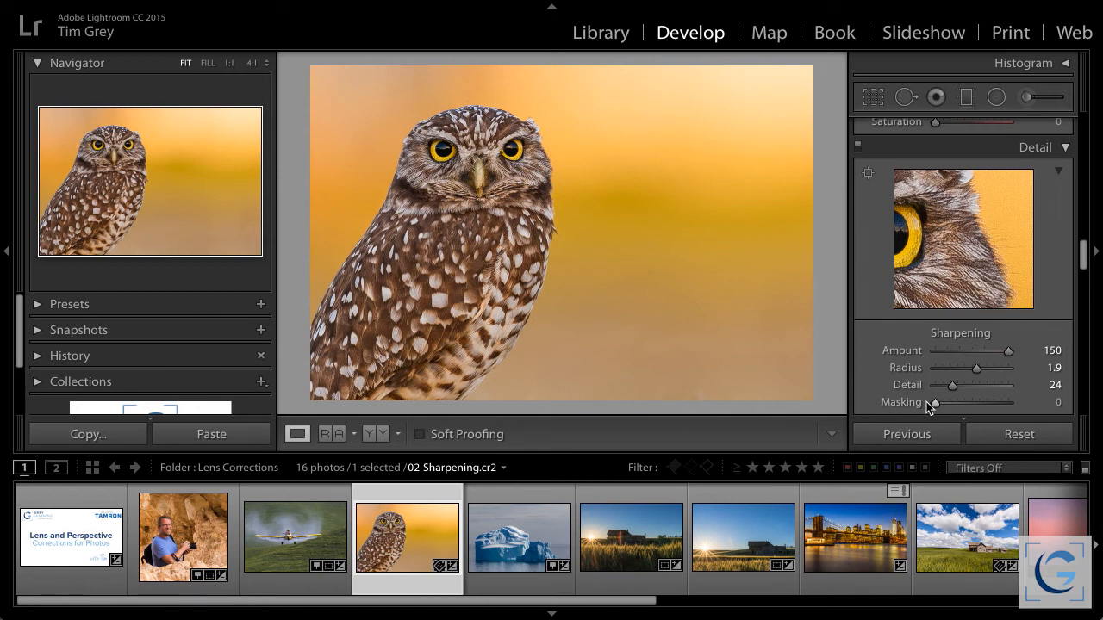
Step: Open the iceberg photo, try its Clarity at +100 and −96, and settle on +23
left_click(534, 536)
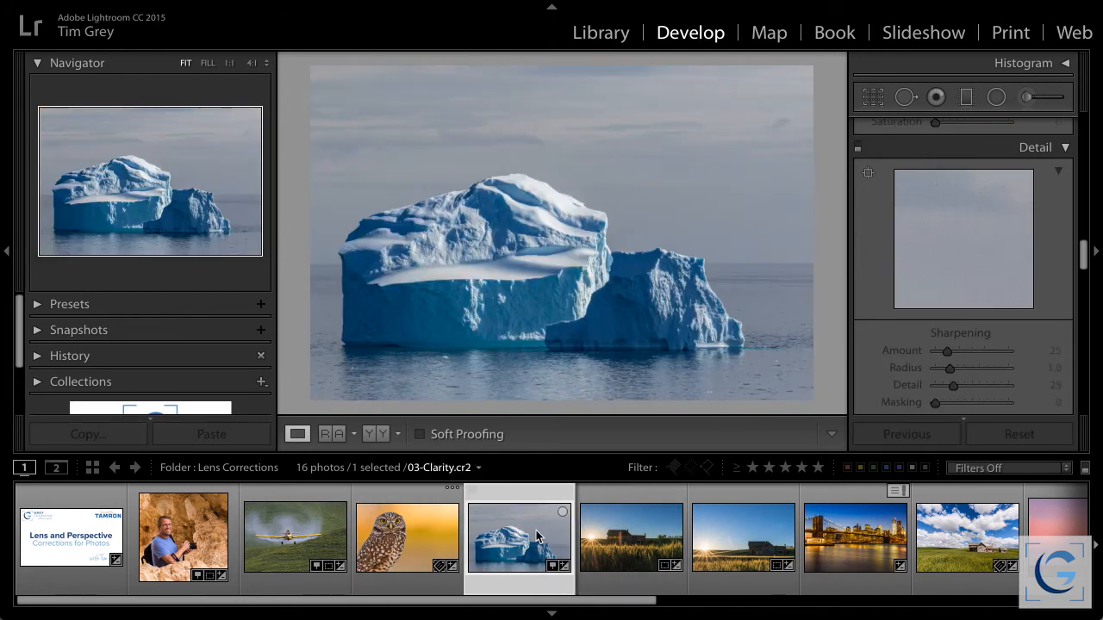
scroll(985, 238, "up", 10)
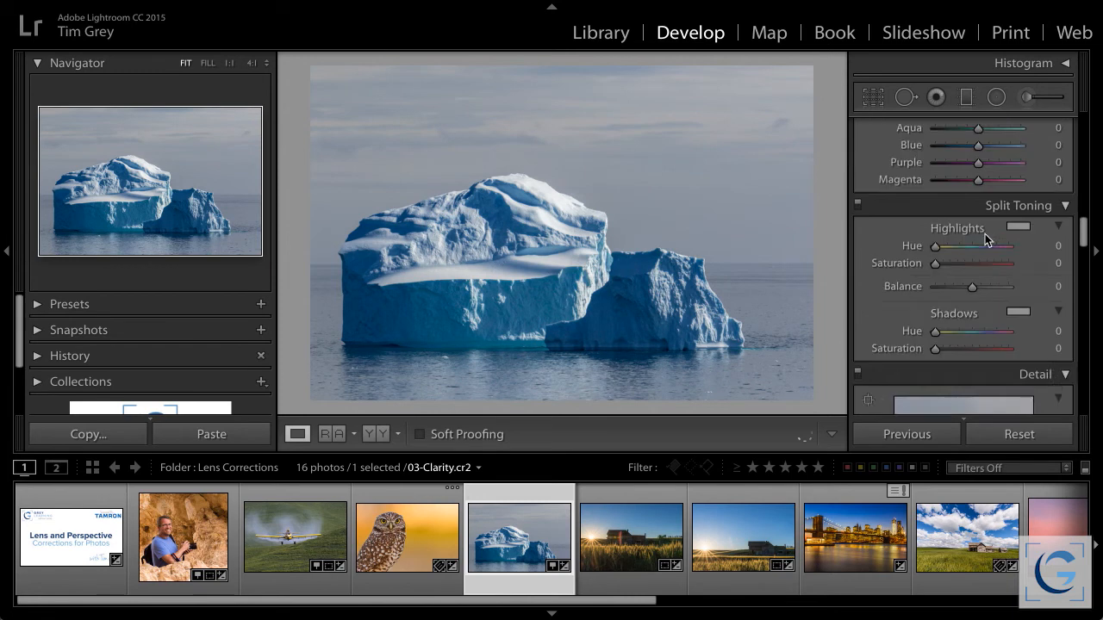
scroll(985, 234, "up", 8)
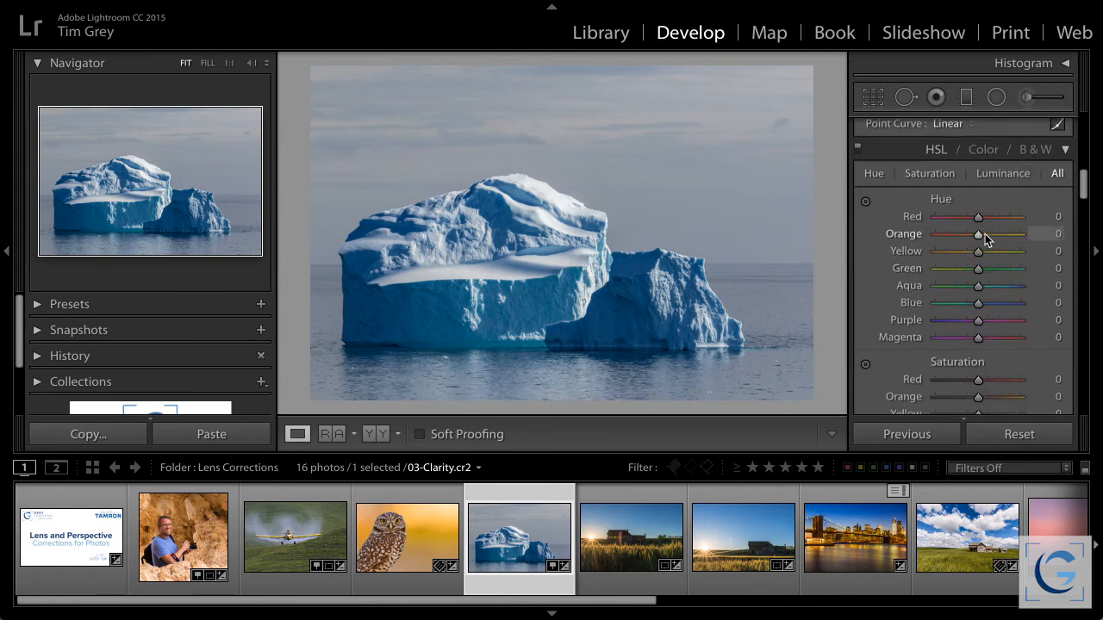
scroll(985, 234, "up", 6)
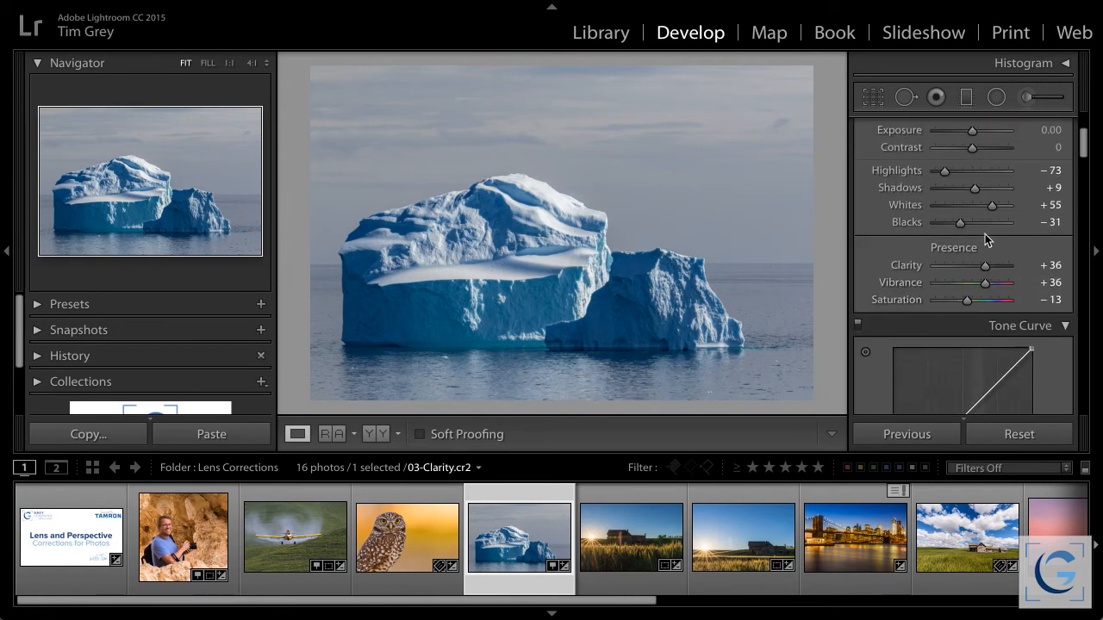
left_click_drag(986, 265, 1011, 266)
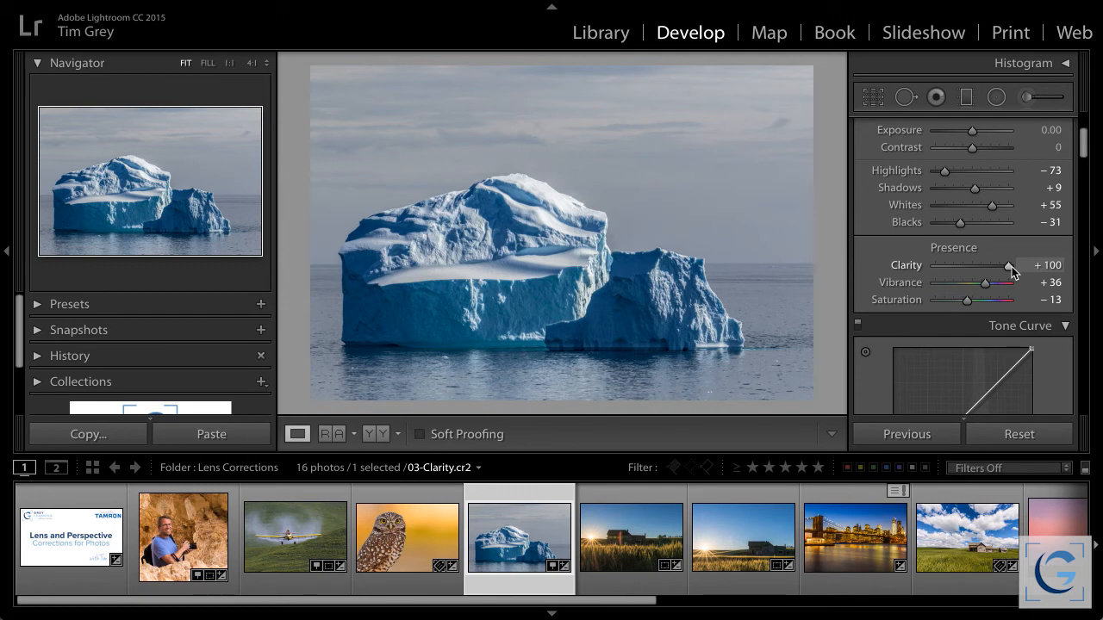
left_click_drag(1012, 267, 938, 266)
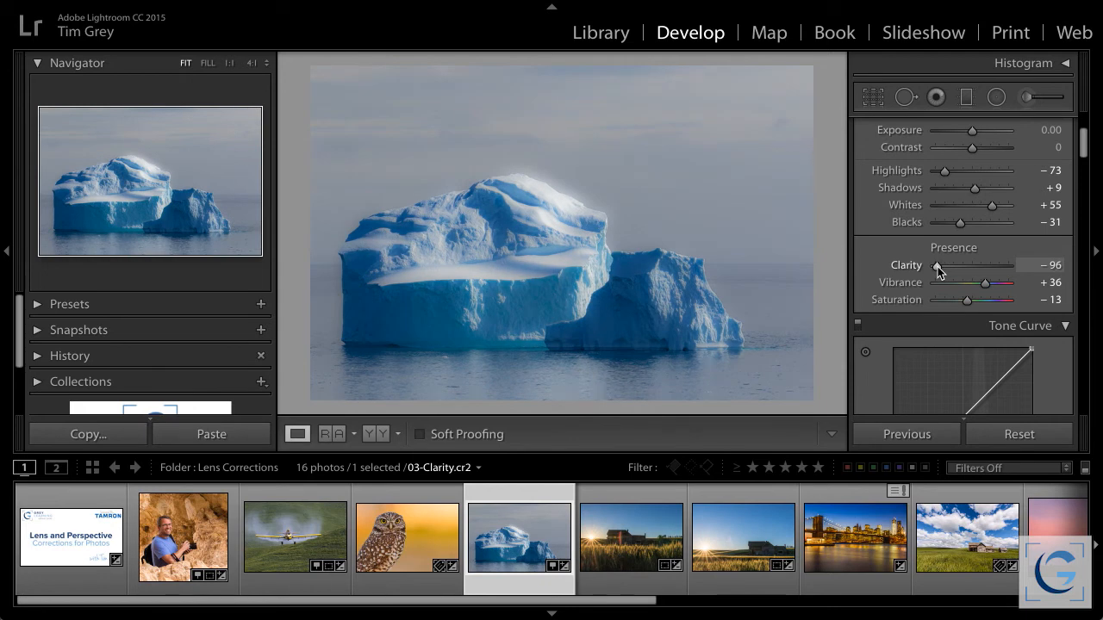
left_click_drag(939, 266, 982, 266)
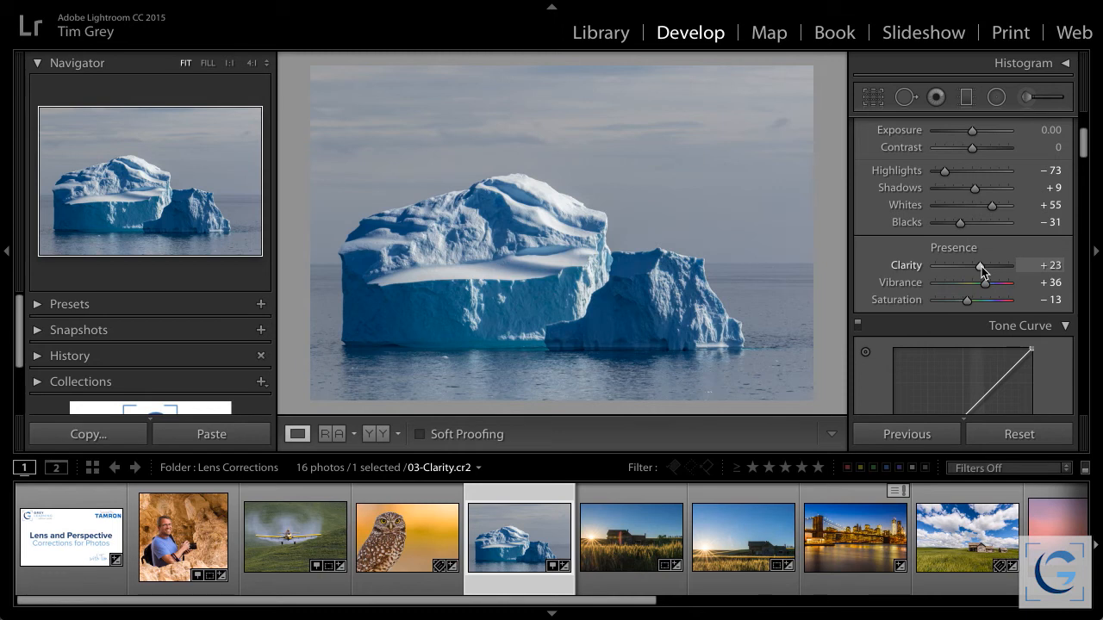
Step: Open 04-Flare 1.dng and examine the lens flare over the old house at 1:1 before returning to the full photo
left_click(652, 517)
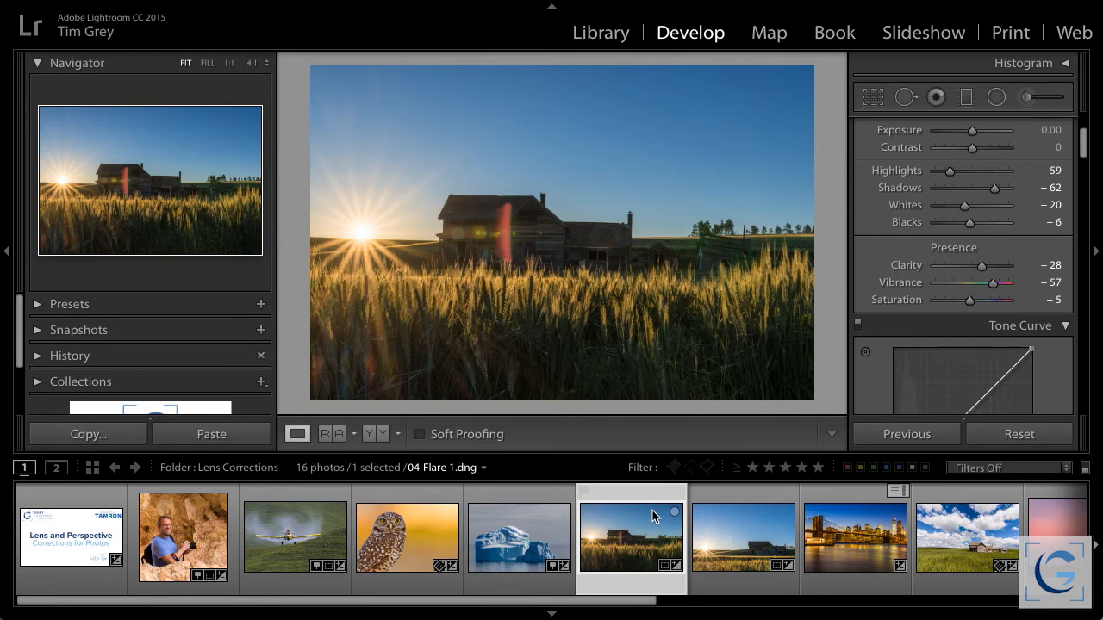
left_click(505, 230)
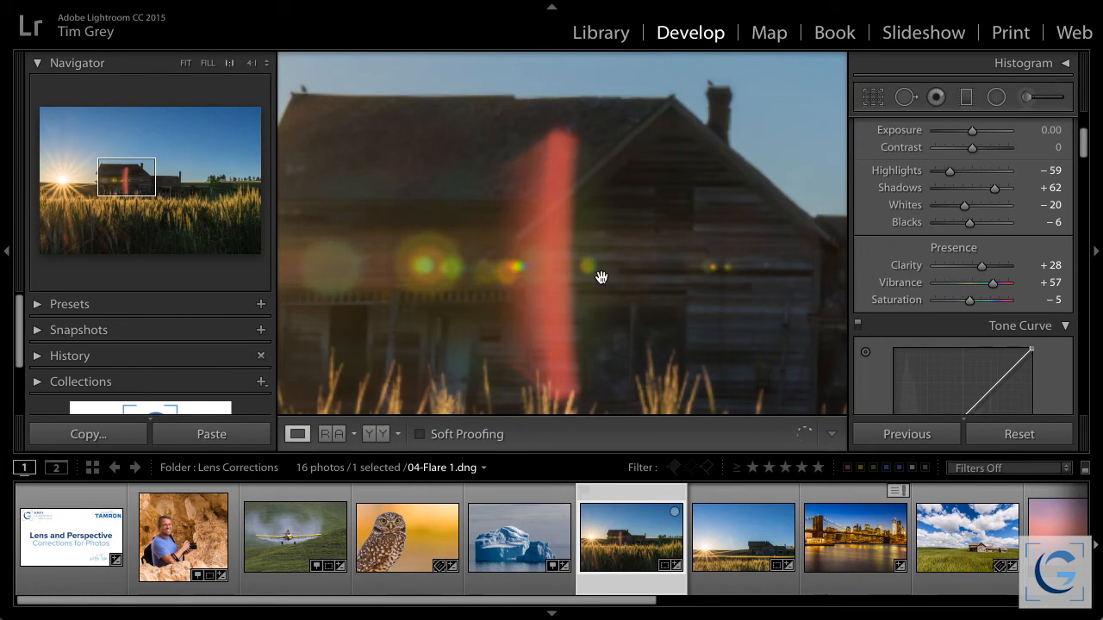
left_click(543, 273)
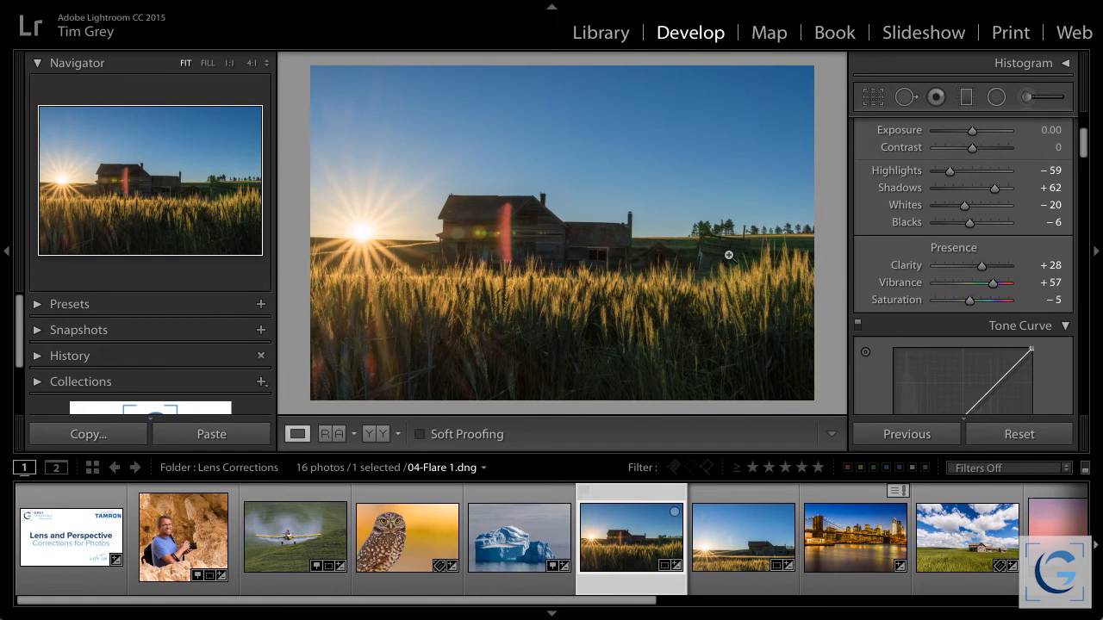
Step: Open 05-Flare 2.dng and activate Spot Removal in Heal mode at size 17 on the sky's lens flare at 1:1
left_click(737, 542)
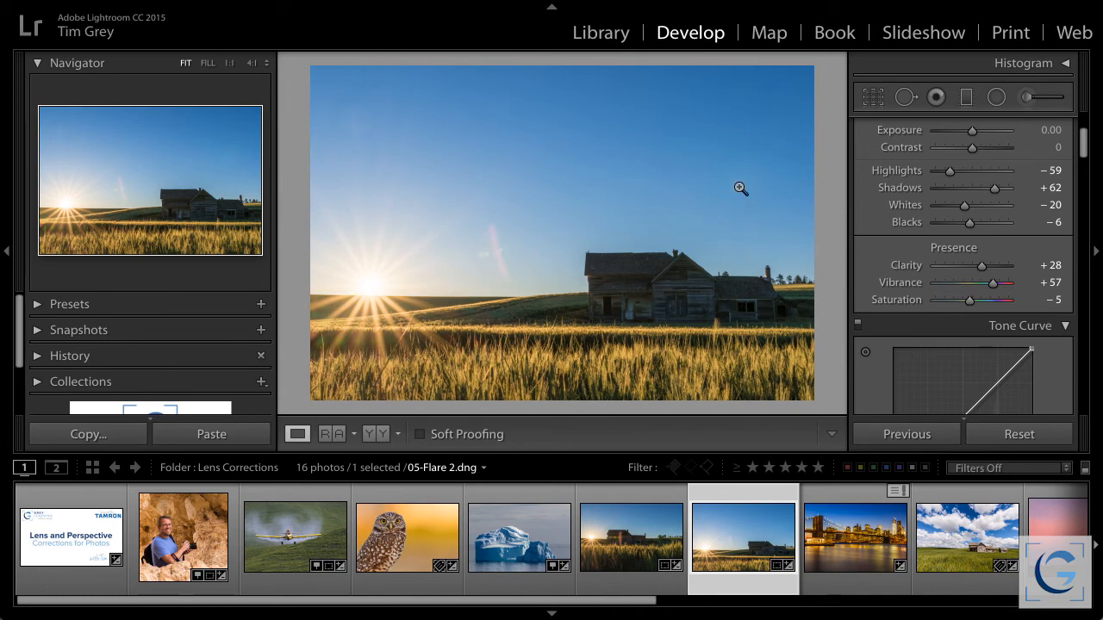
left_click(905, 98)
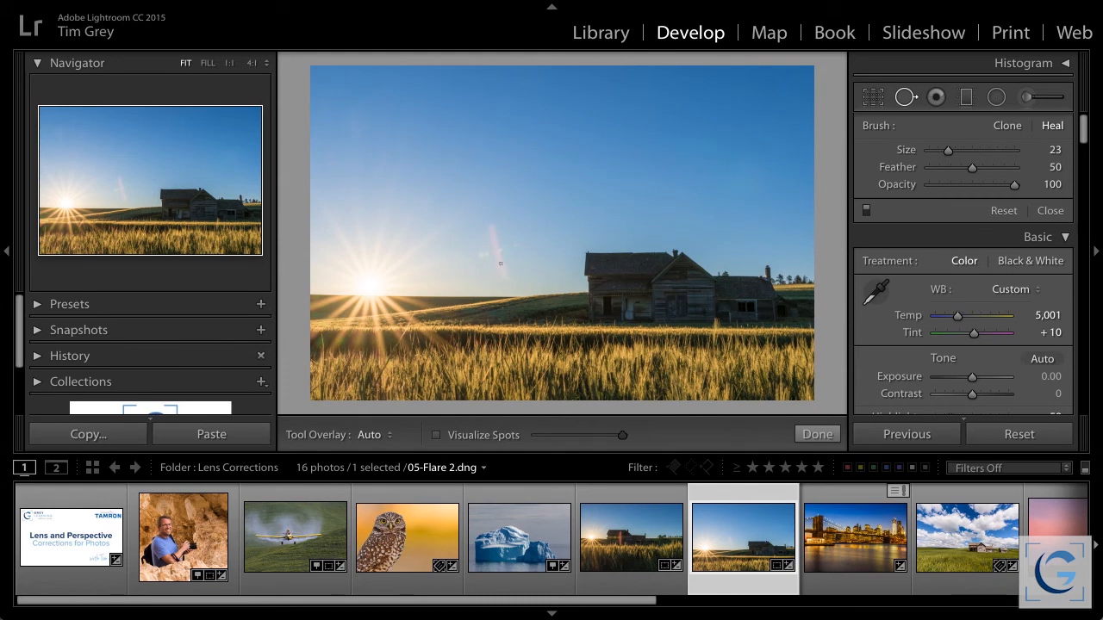
left_click(488, 255)
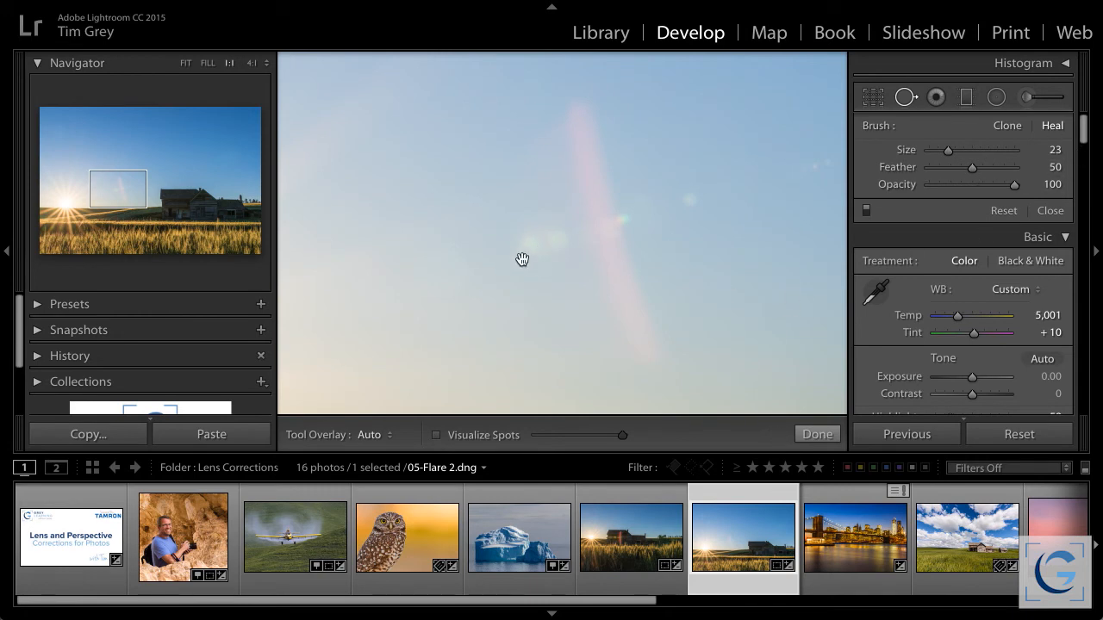
key("[")
left_click_drag(528, 250, 559, 278)
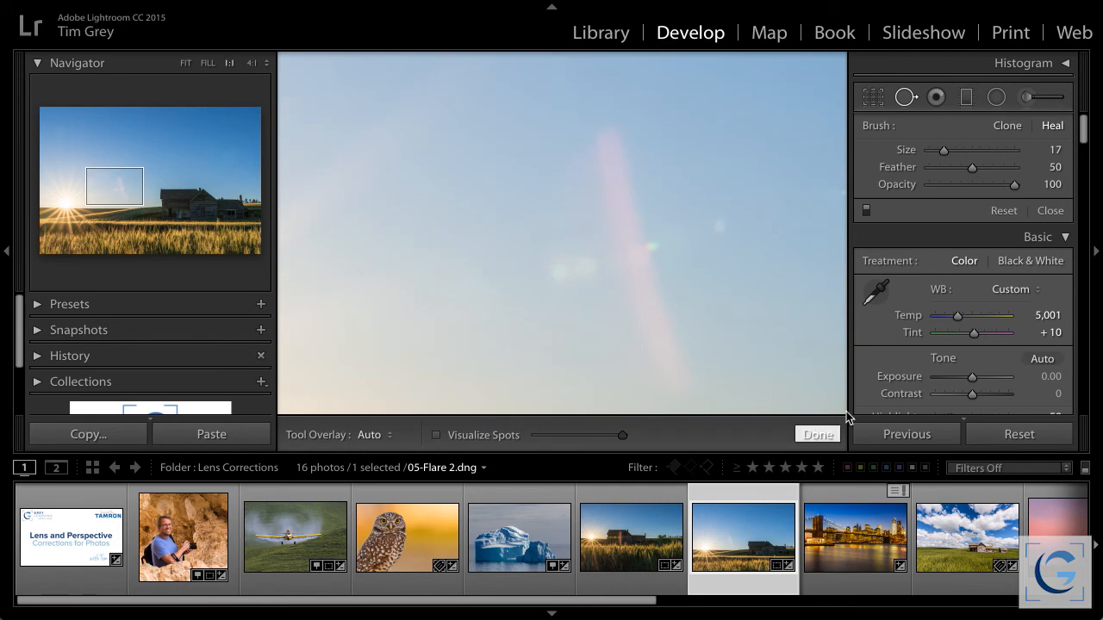
left_click(818, 434)
left_click(905, 97)
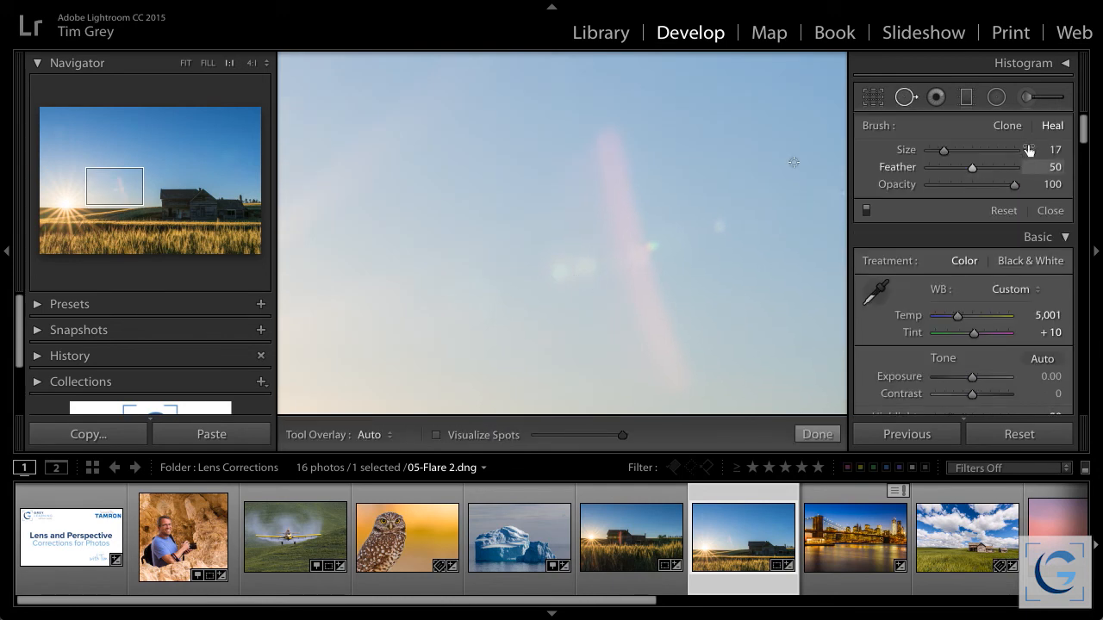
Step: Set the healing brush size to 50, heal the small isolated flare spot to the right of the pink streak, and finish Spot Removal
key("]")
key("]")
key("]")
key("]")
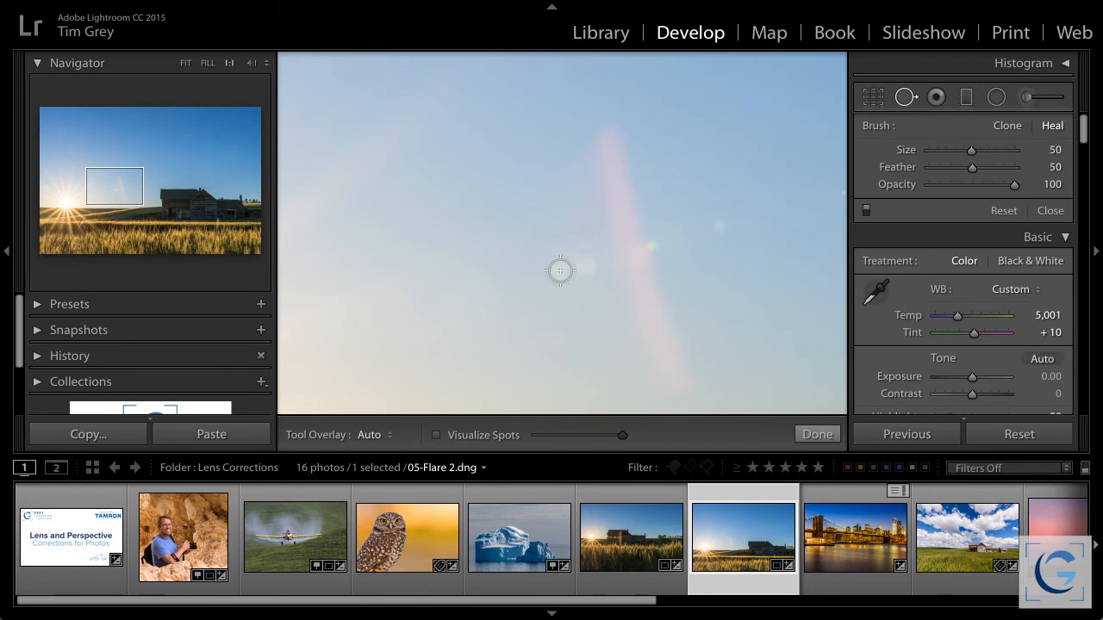
key("bracketleft")
key("bracketright")
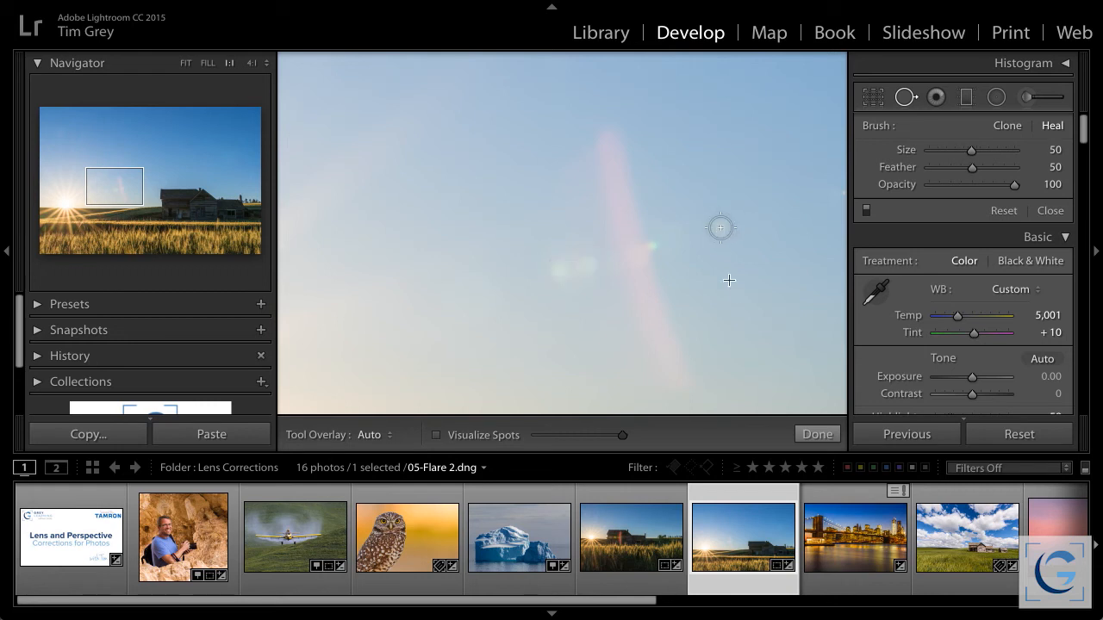
left_click(720, 227)
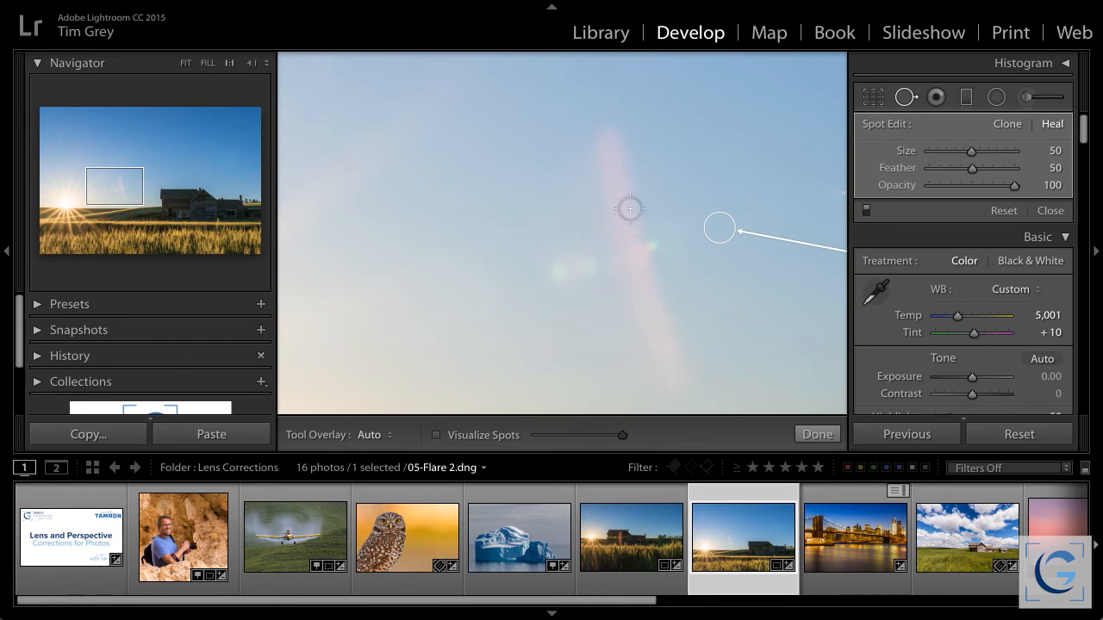
left_click(818, 434)
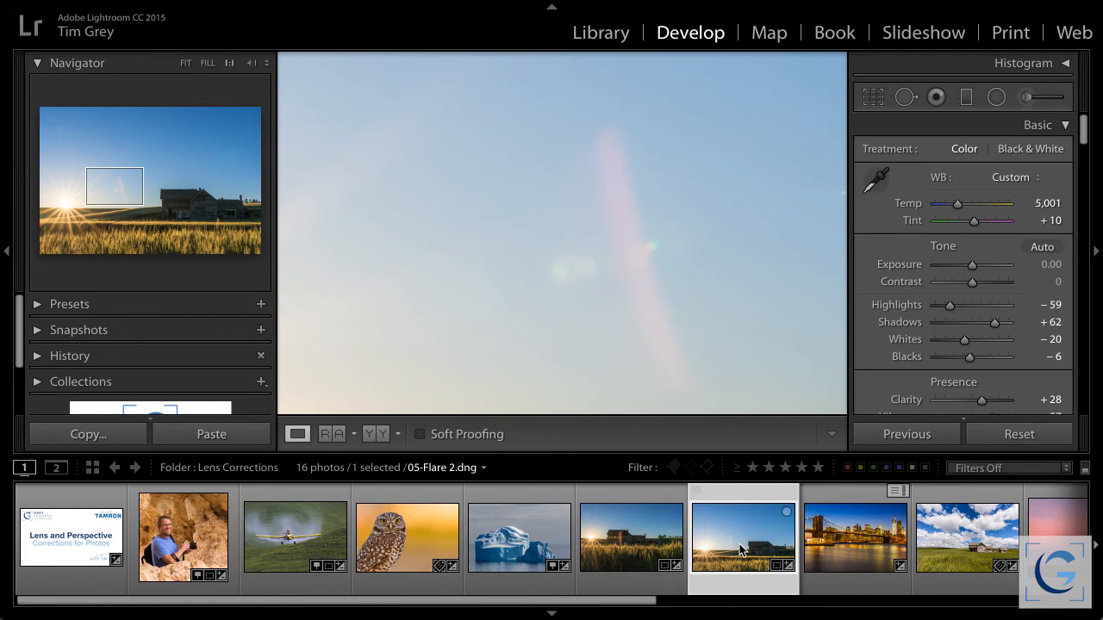
Step: Open 05-Flare 2.dng in Adobe Photoshop CC 2017, converting the document's colors to the working space
left_click(696, 349)
mouse_move(207, 5)
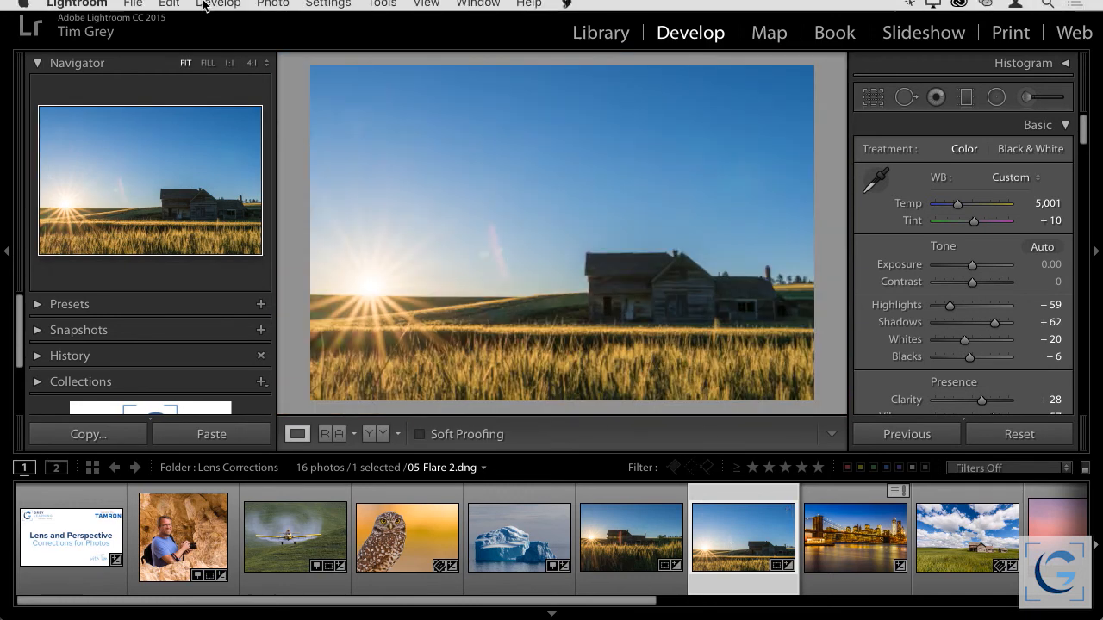
left_click(265, 10)
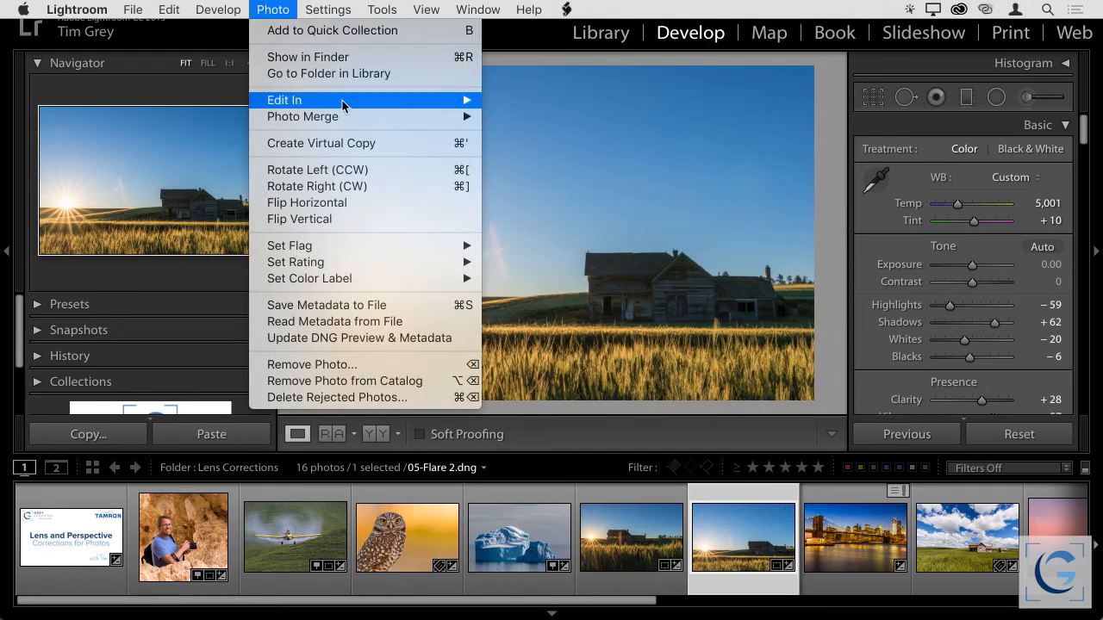
mouse_move(346, 100)
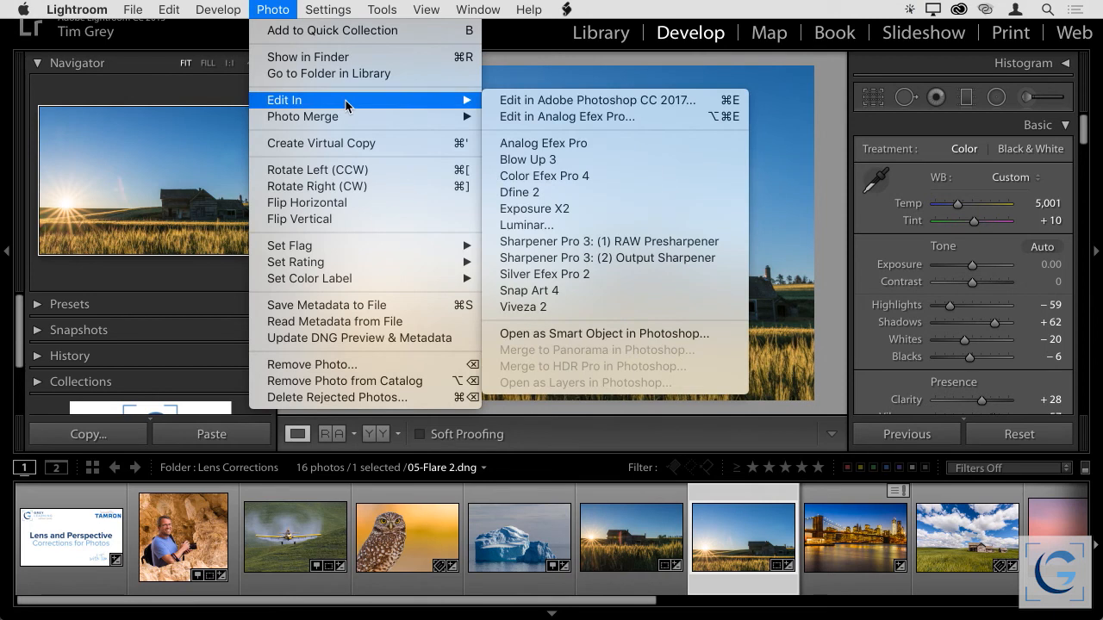
left_click(680, 103)
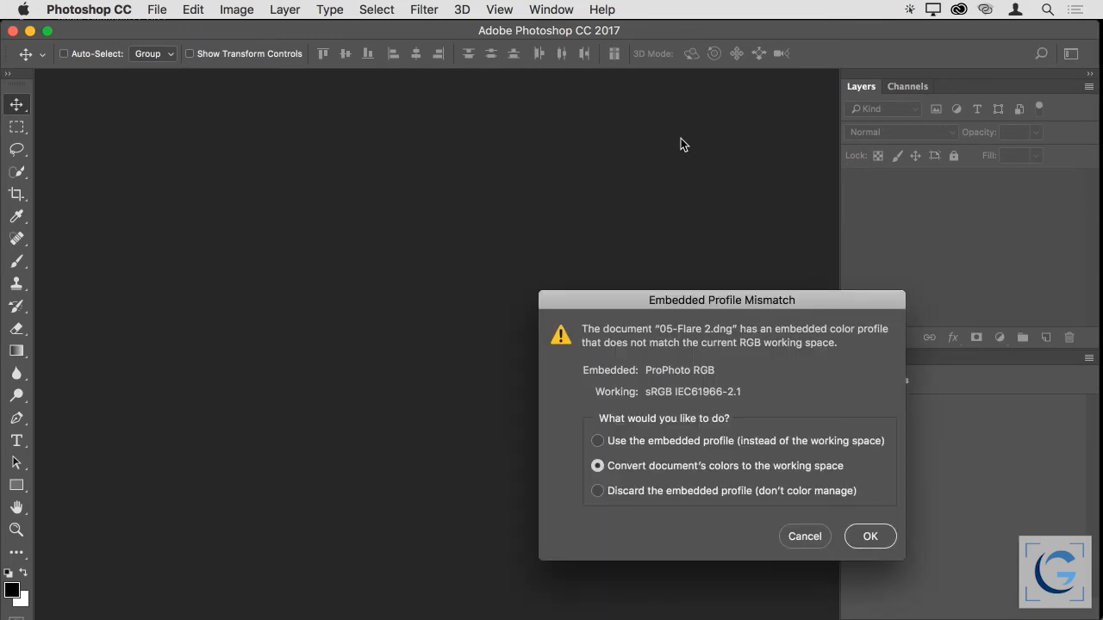
left_click(875, 536)
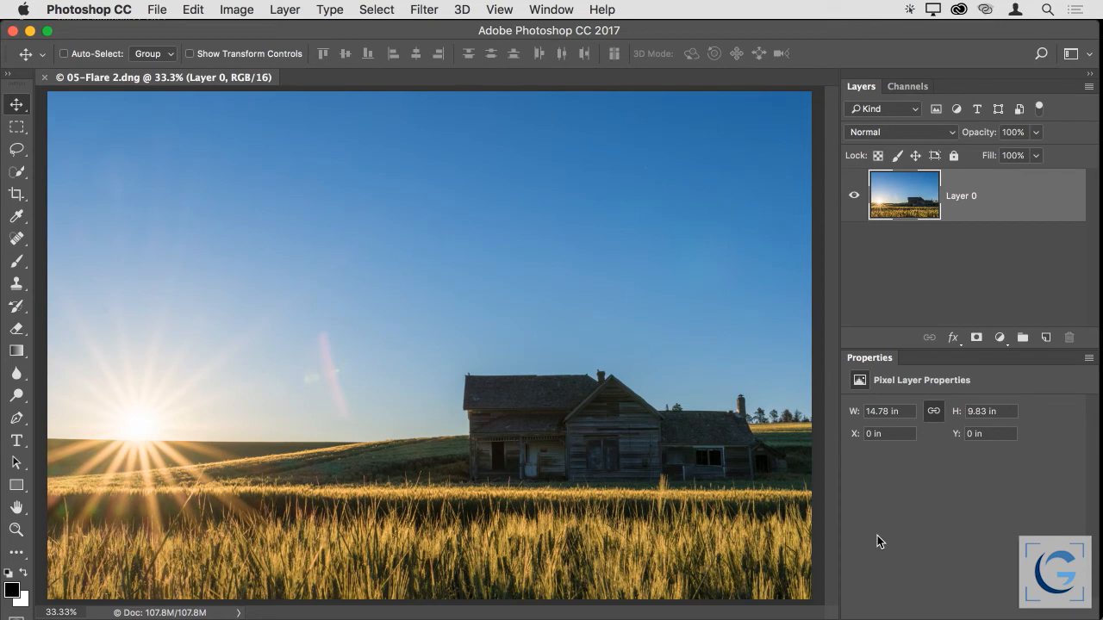
Step: Add a new empty layer named Cleanup above the photo and activate the Spot Healing Brush for the flare
left_click(1045, 338)
double_click(956, 196)
type("Cleanup")
key("Return")
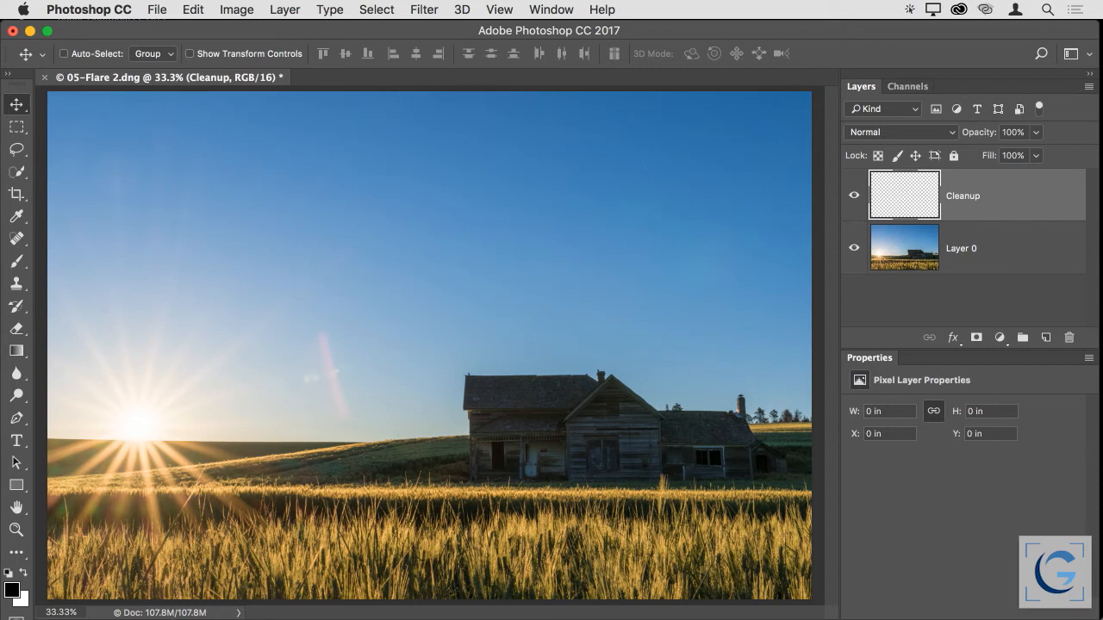
left_click(16, 239)
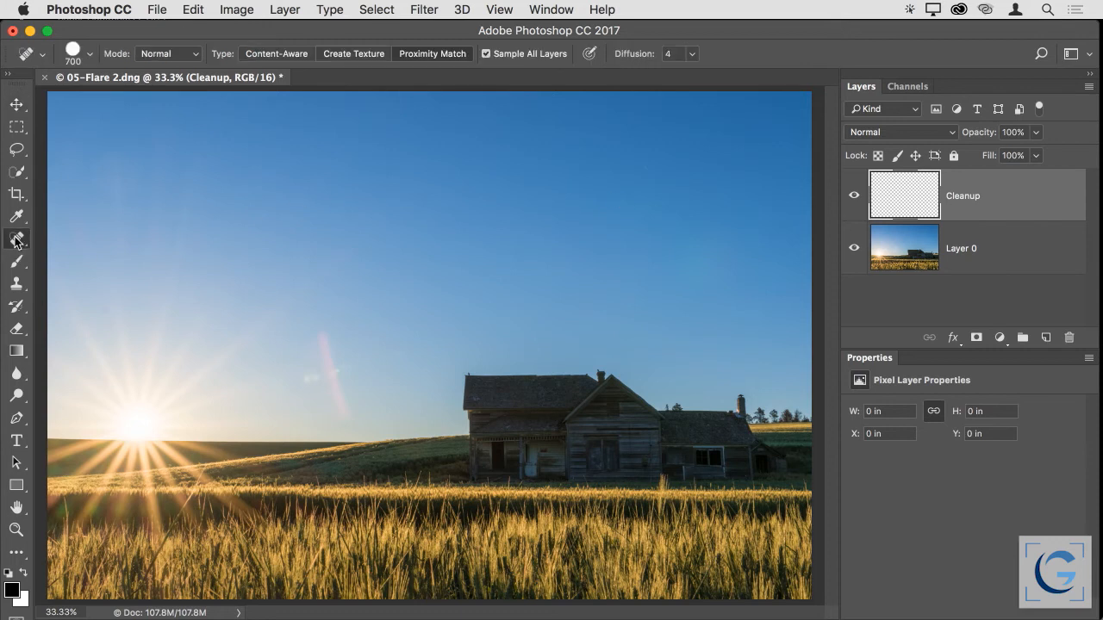
Step: Paint over the pink flare streak in the sky with the Spot Healing Brush in Content-Aware mode at size 200
left_click(283, 54)
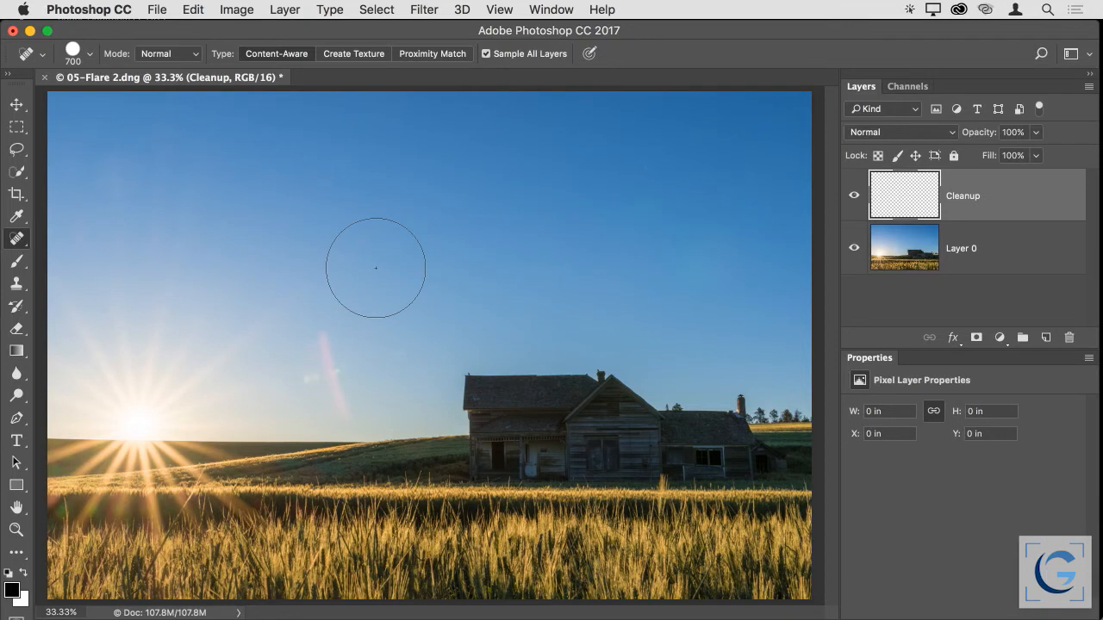
key("bracketleft")
key("bracketleft")
key("bracketleft")
key("bracketleft")
key("bracketleft")
left_click_drag(325, 338, 348, 416)
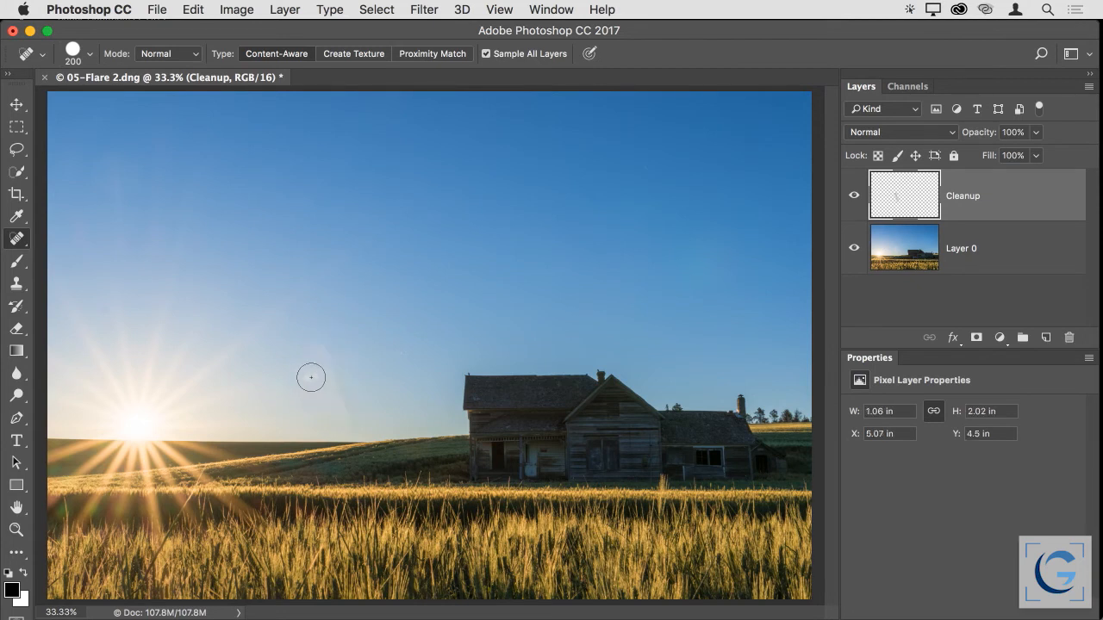
Step: Heal the remaining flare spots and leftover traces around the removed streak with the Spot Healing Brush
left_click(310, 378)
left_click_drag(322, 351, 345, 410)
left_click_drag(336, 377, 345, 399)
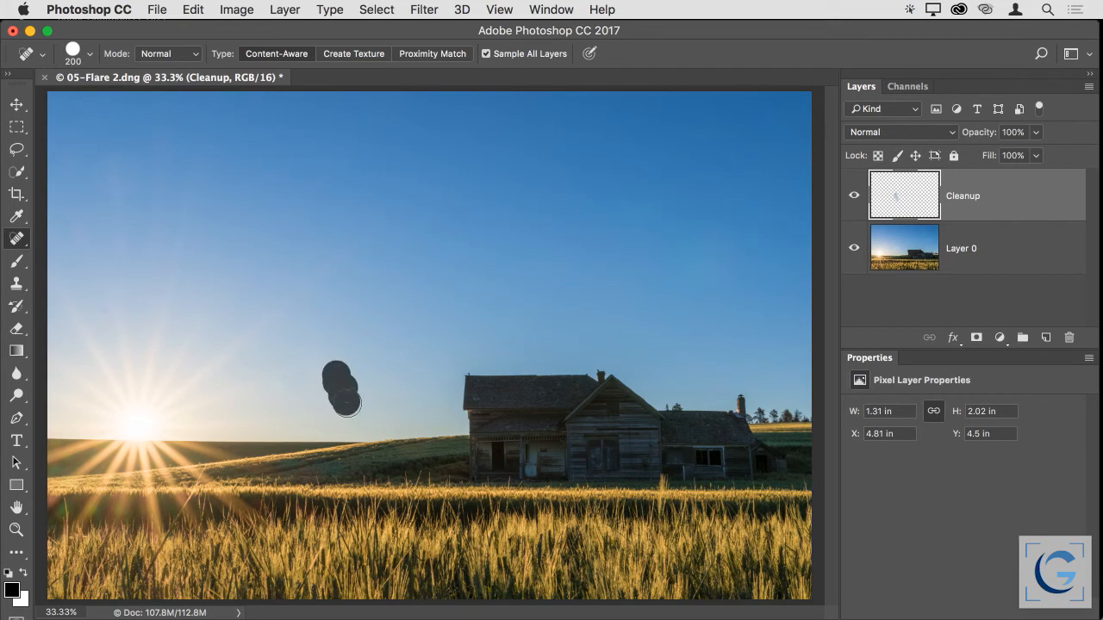
left_click(401, 357)
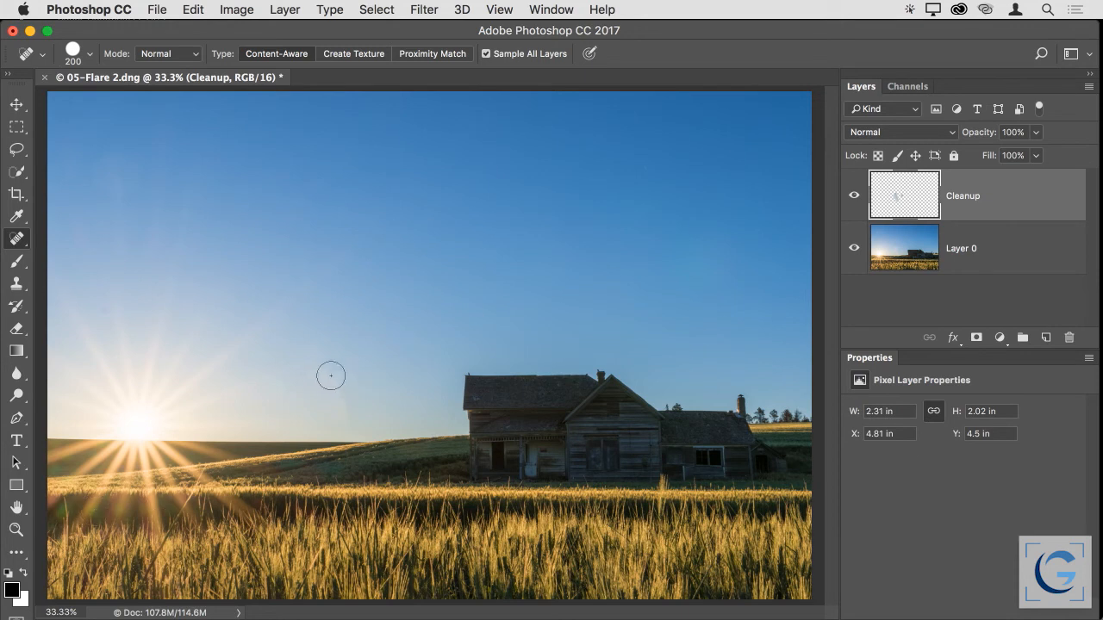
mouse_move(318, 373)
left_mouse_down()
mouse_move(337, 373)
mouse_move(327, 379)
left_mouse_up()
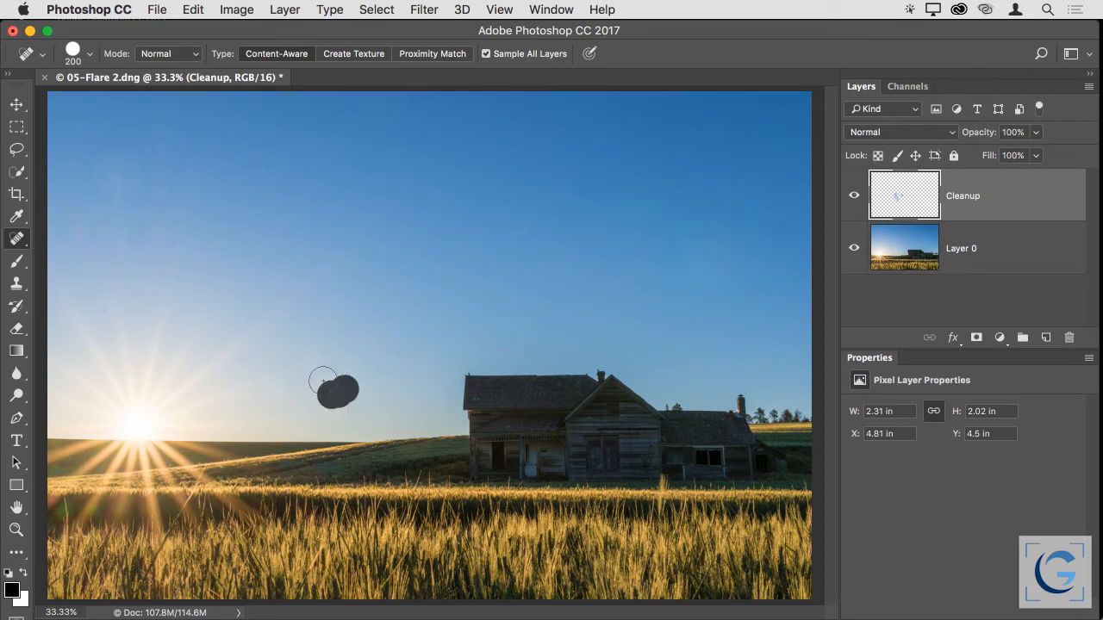
left_click(321, 381)
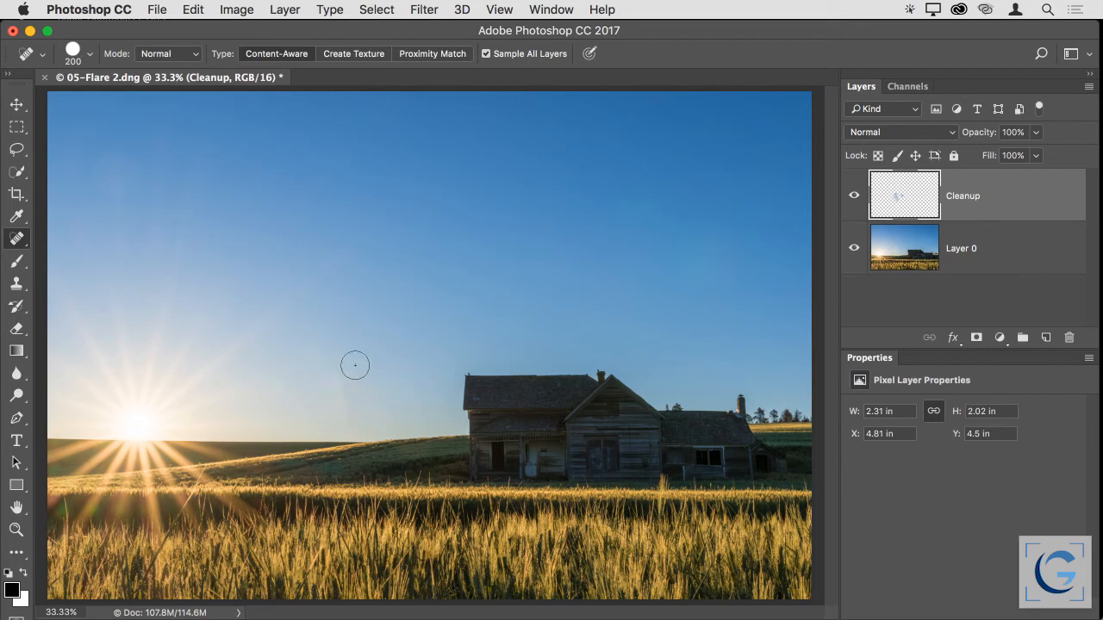
left_click(17, 150)
mouse_move(337, 357)
left_mouse_down()
mouse_move(313, 374)
mouse_move(316, 418)
mouse_move(349, 434)
mouse_move(364, 413)
mouse_move(340, 357)
left_mouse_up()
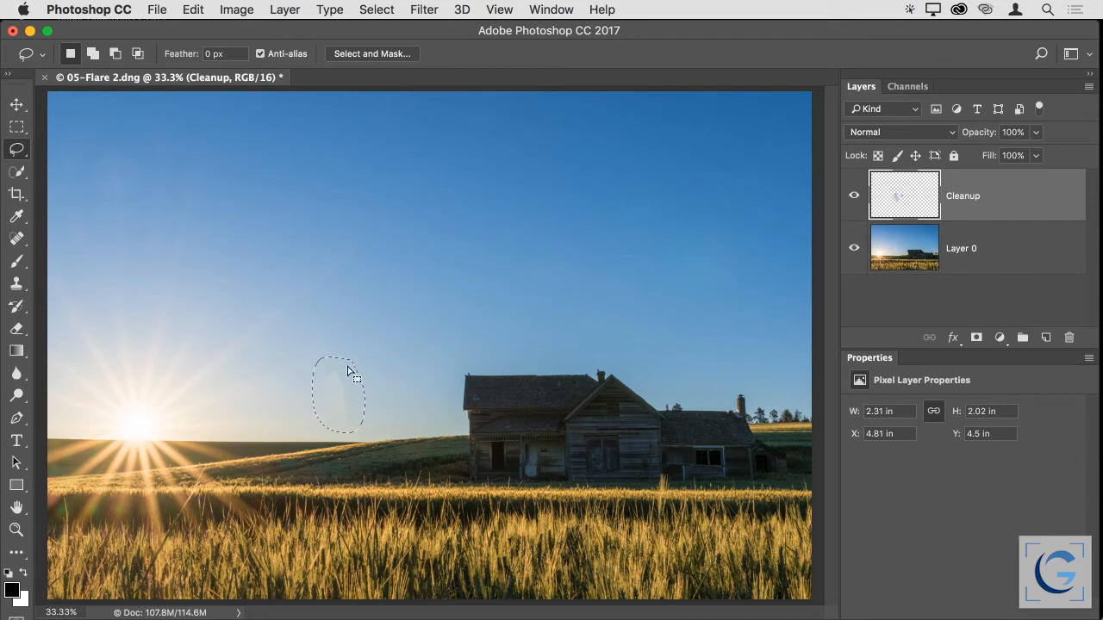
left_click(18, 240)
left_click(102, 271)
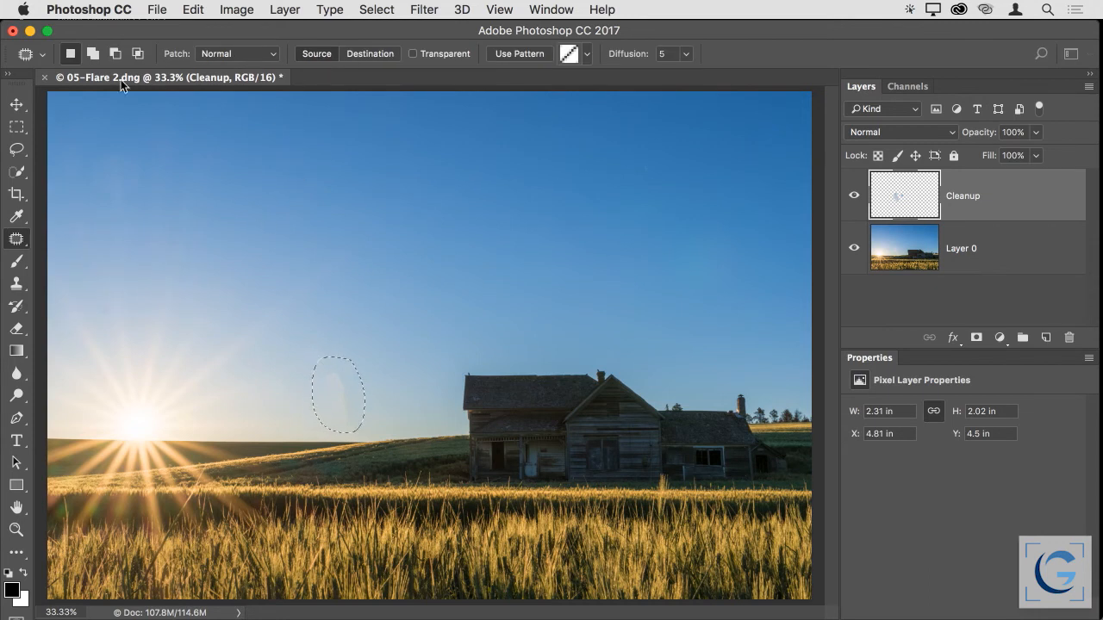
left_click(16, 104)
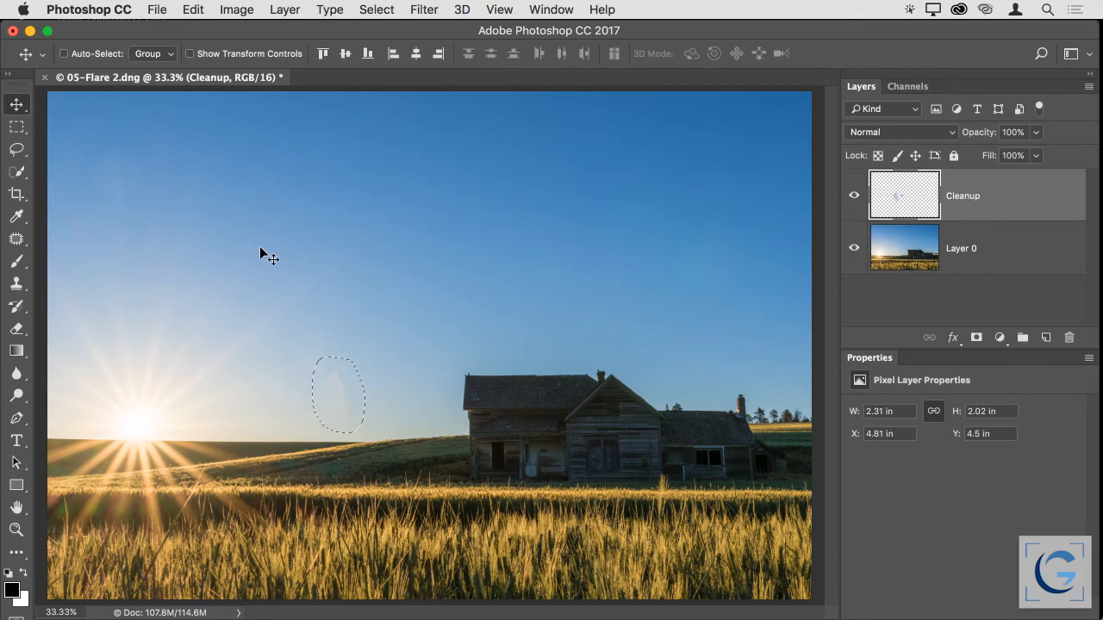
key("super+d")
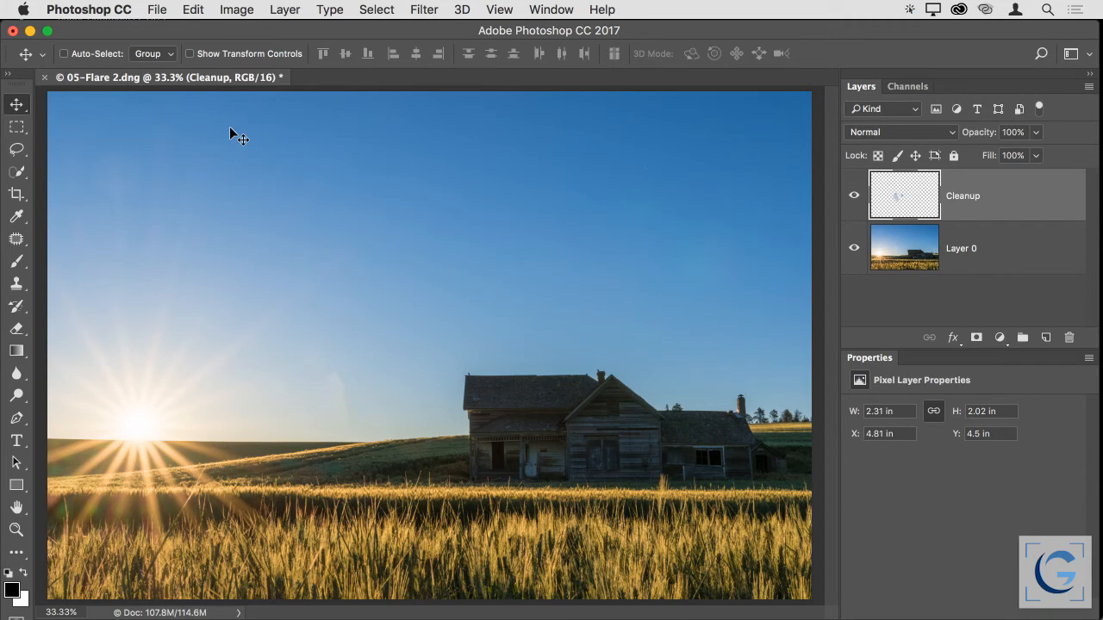
Step: Save the cleaned-up layered photo, close it, and switch back to Lightroom
left_click(156, 10)
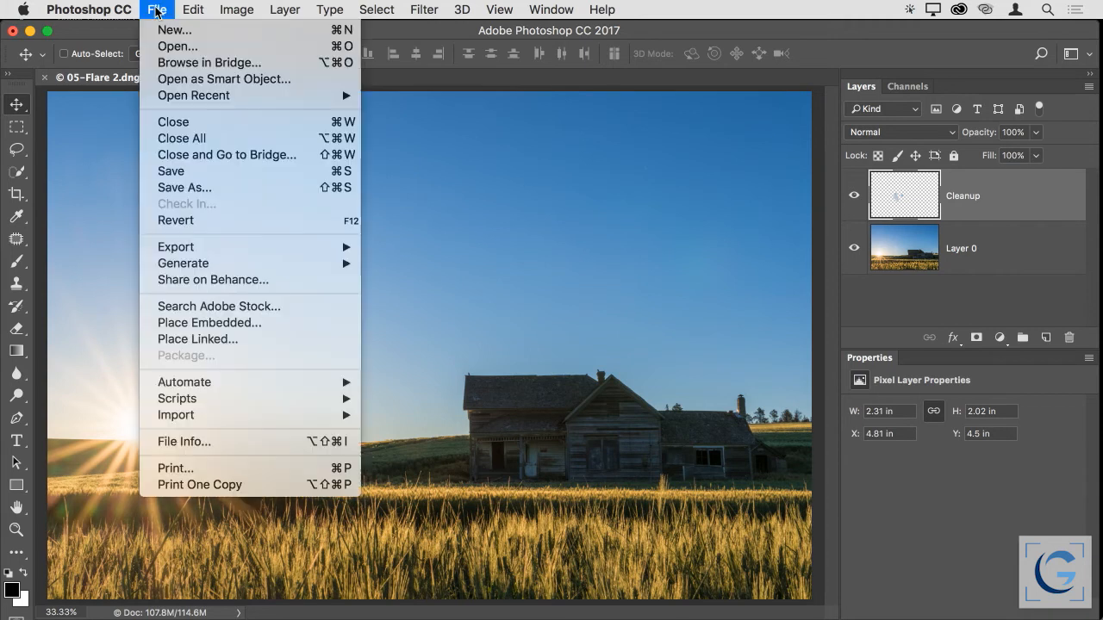
left_click(239, 171)
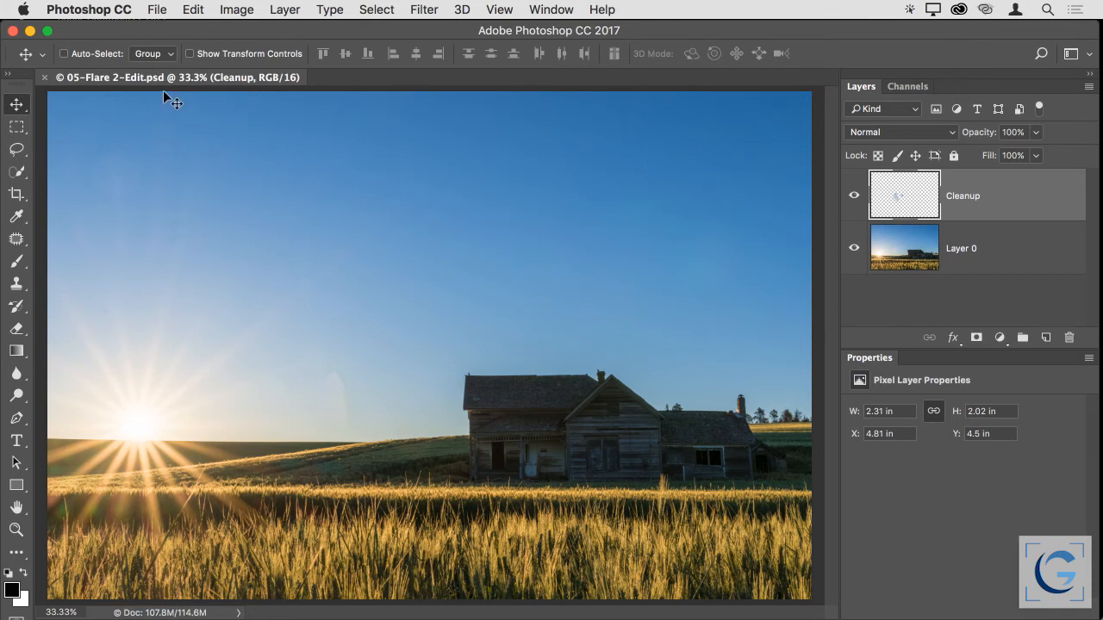
left_click(161, 11)
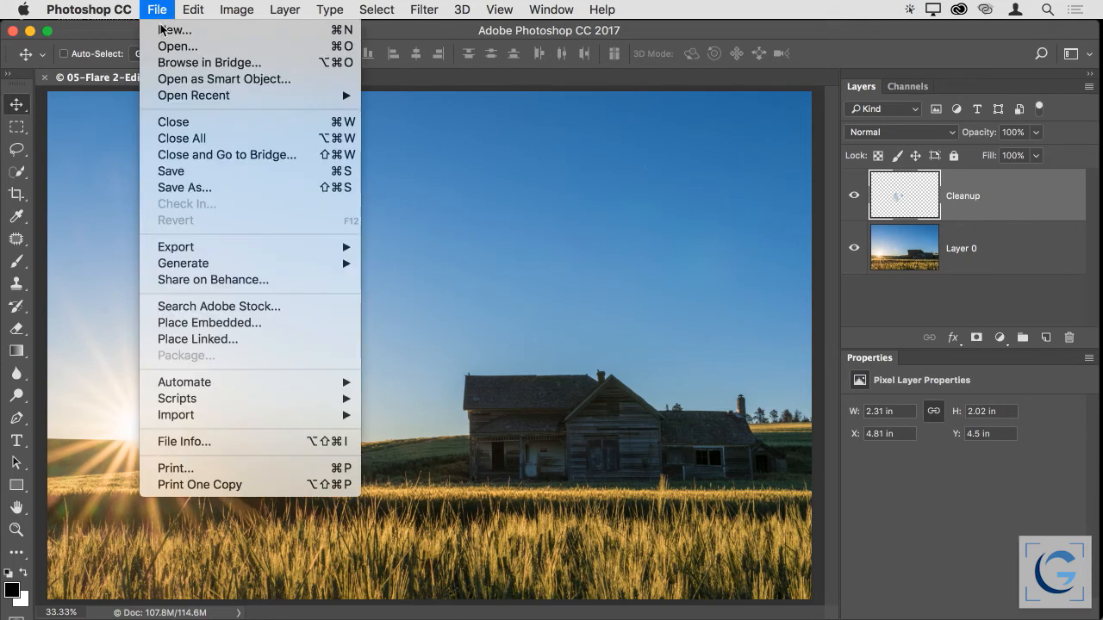
left_click(176, 122)
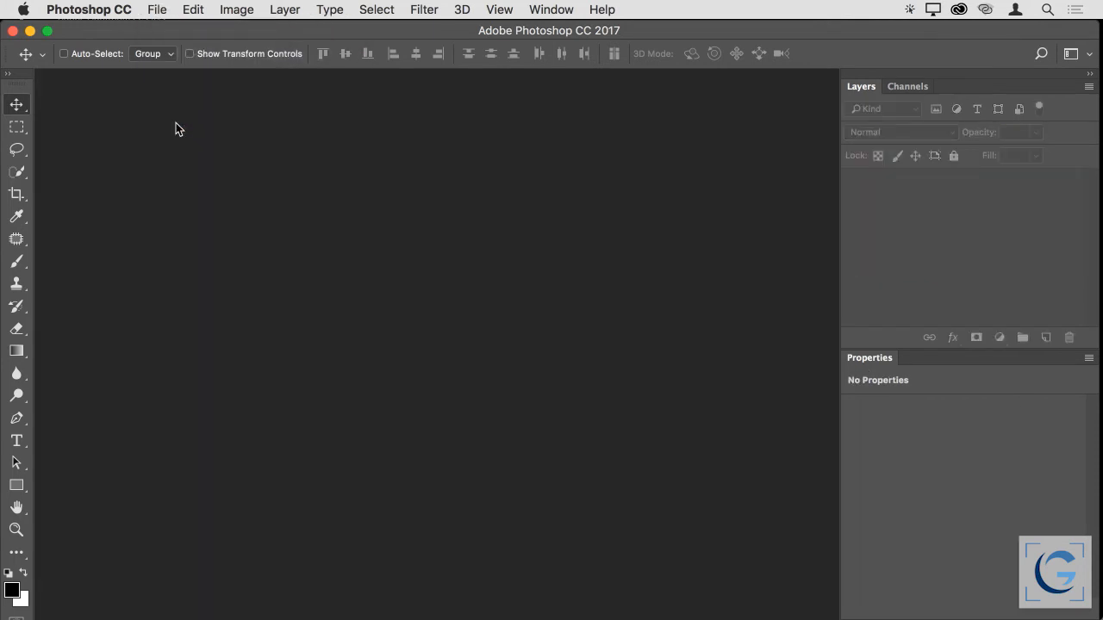
key("super+n")
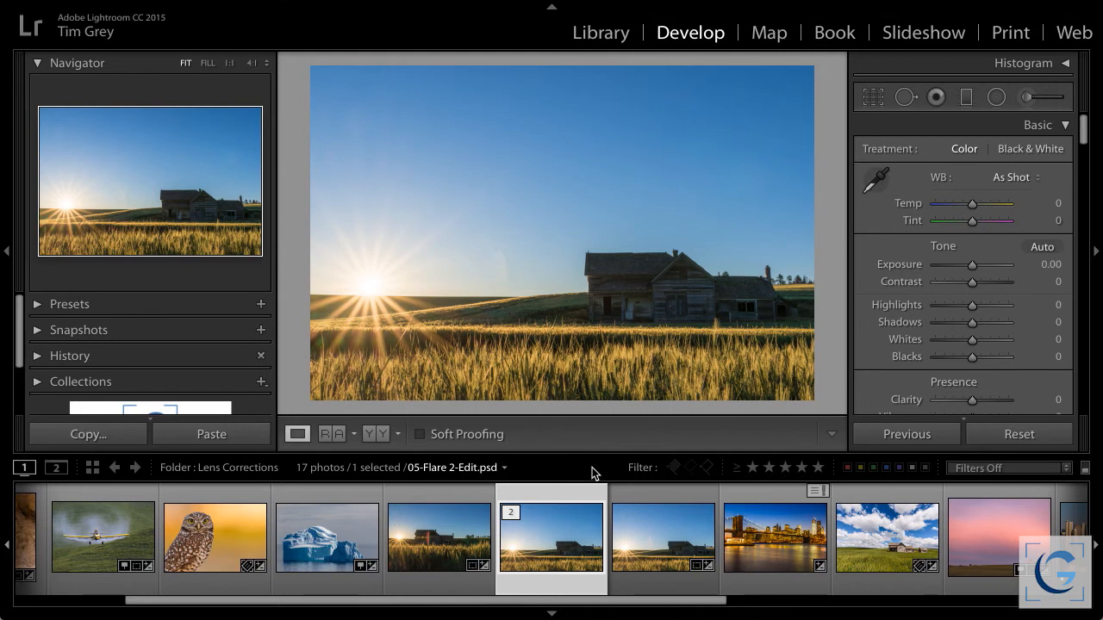
Step: Inspect the Photoshop editing options for 05-Flare 2-Edit.psd and dismiss them without opening the file
left_click_drag(570, 535, 654, 546)
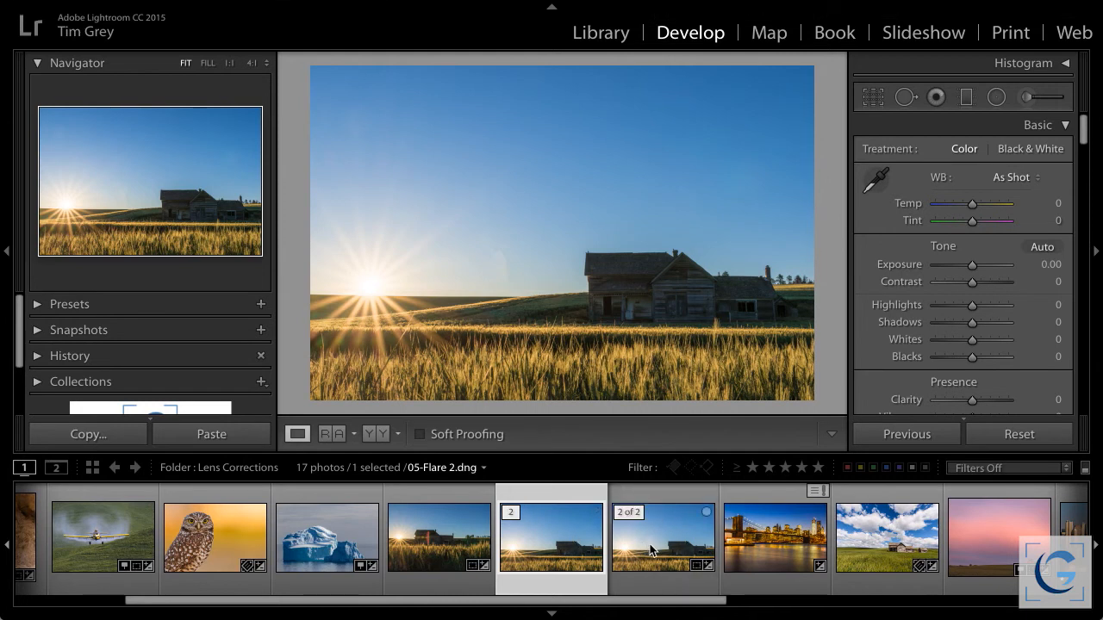
left_click_drag(649, 548, 562, 537)
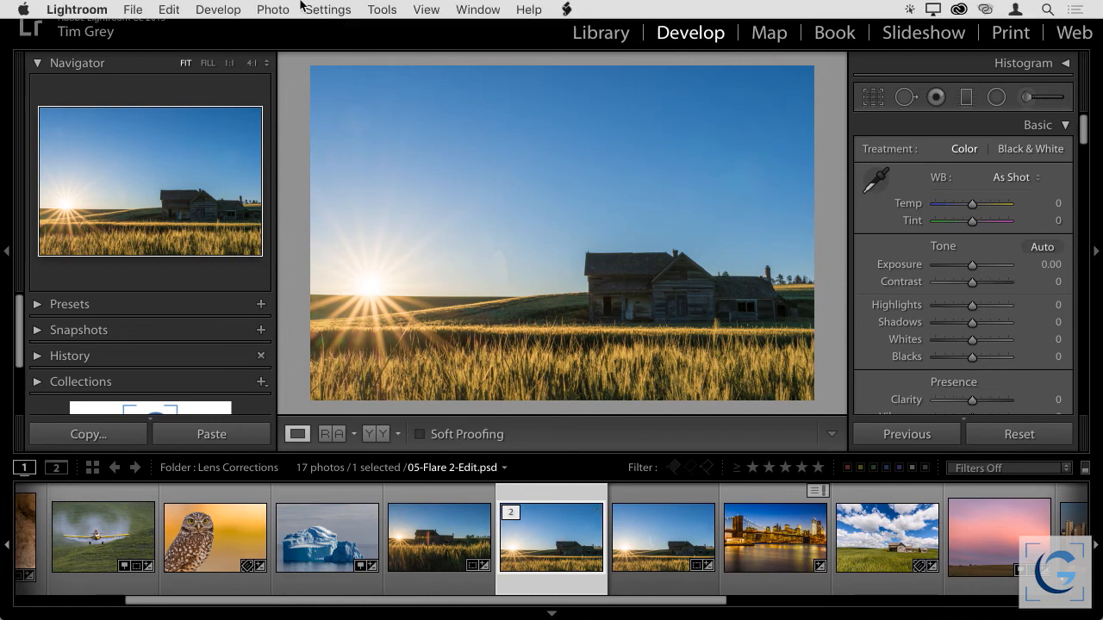
left_click(272, 10)
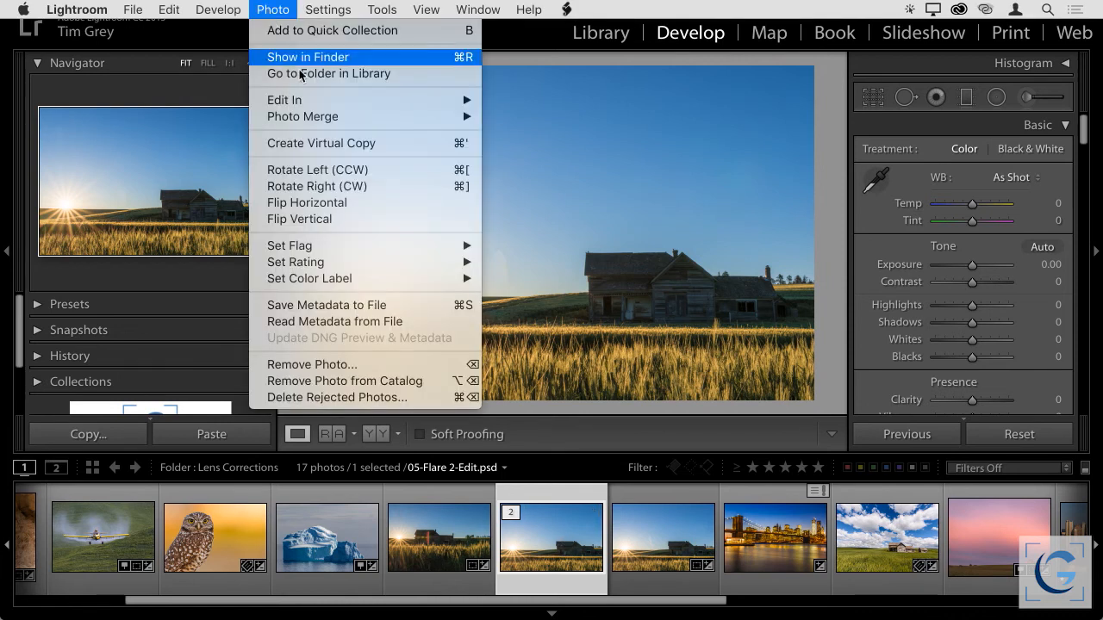
mouse_move(361, 100)
left_click(604, 102)
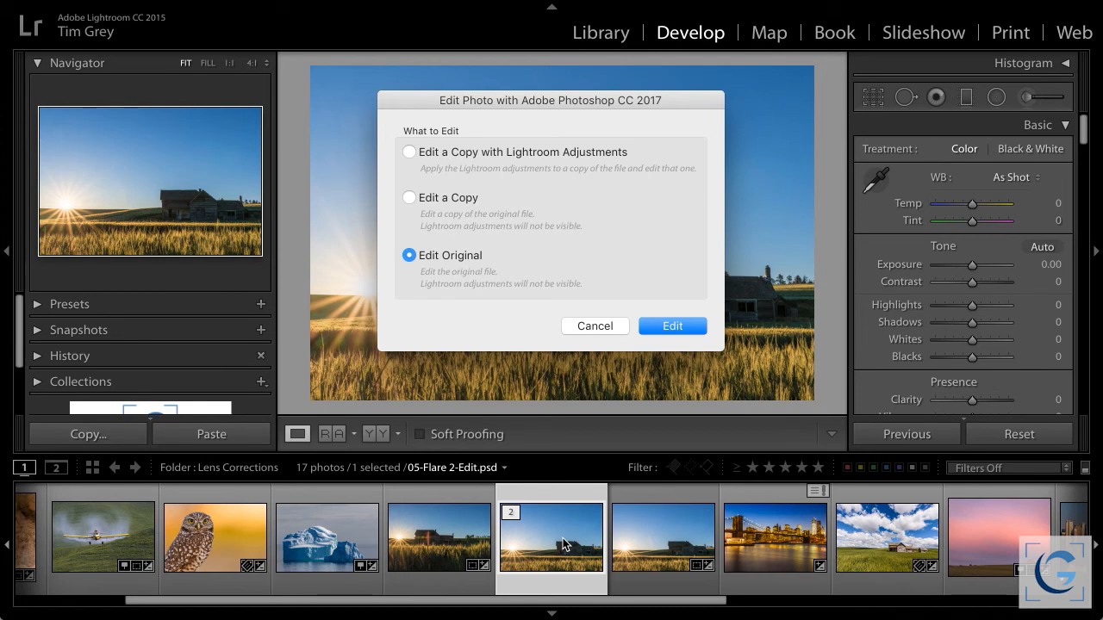
left_click(602, 325)
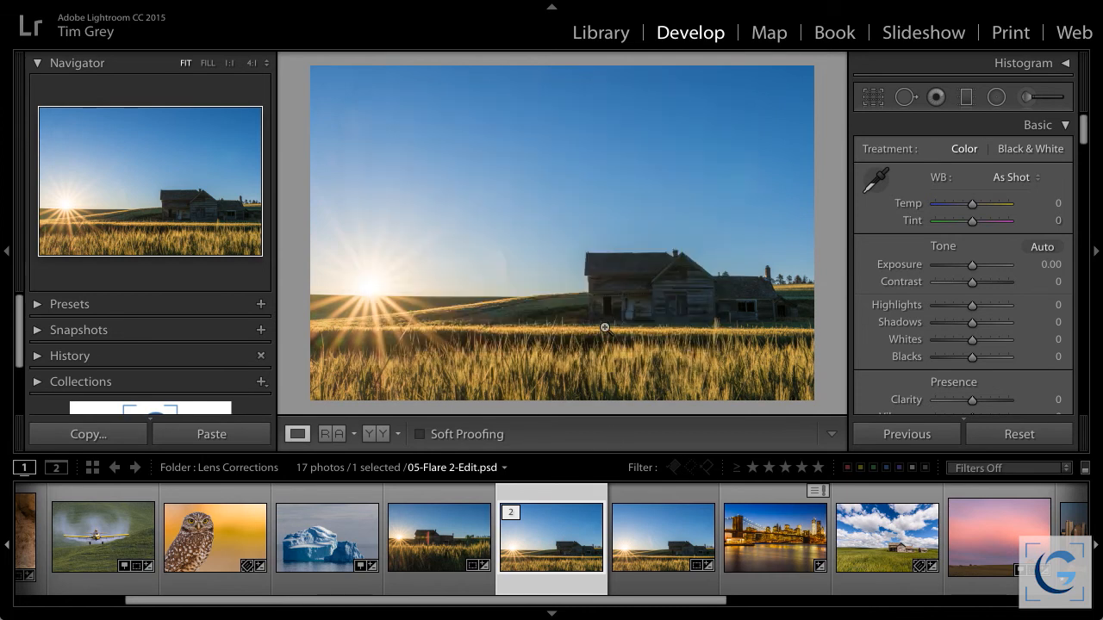
Step: Open 06-Chromatic Aberrations.cr2 and zoom to 1:1 on the top of the bridge tower
left_click(762, 538)
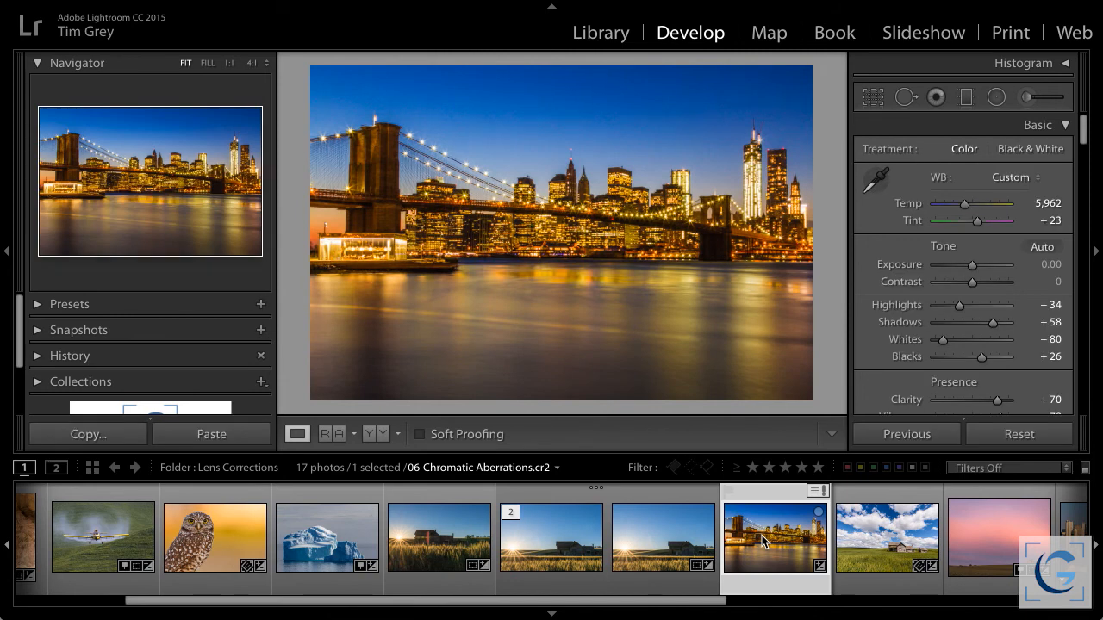
scroll(760, 538, "right", 3)
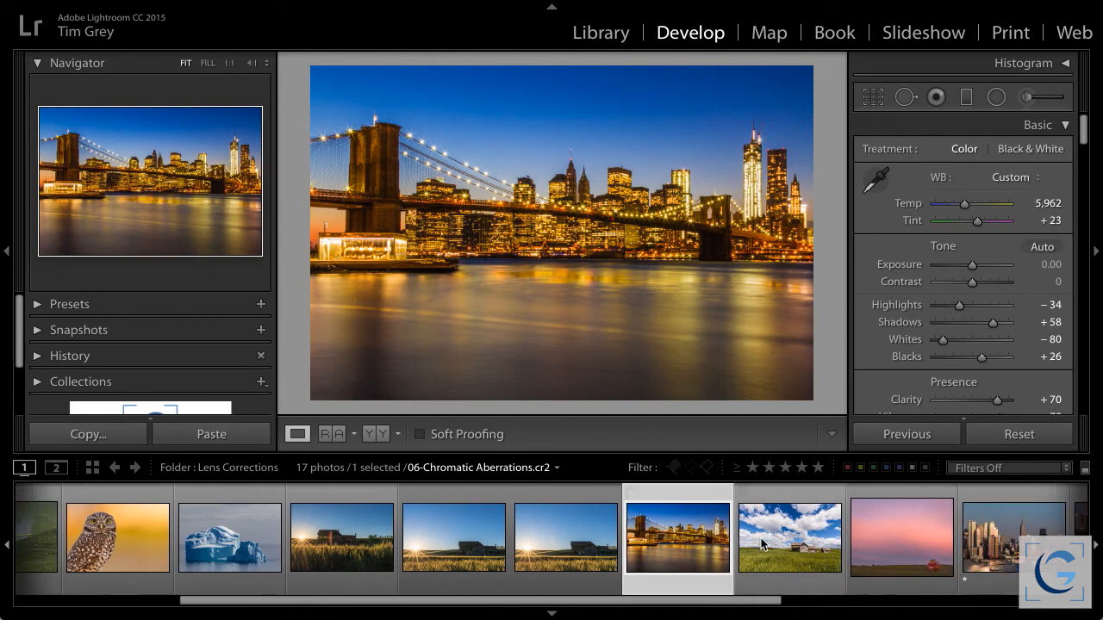
scroll(753, 545, "right", 3)
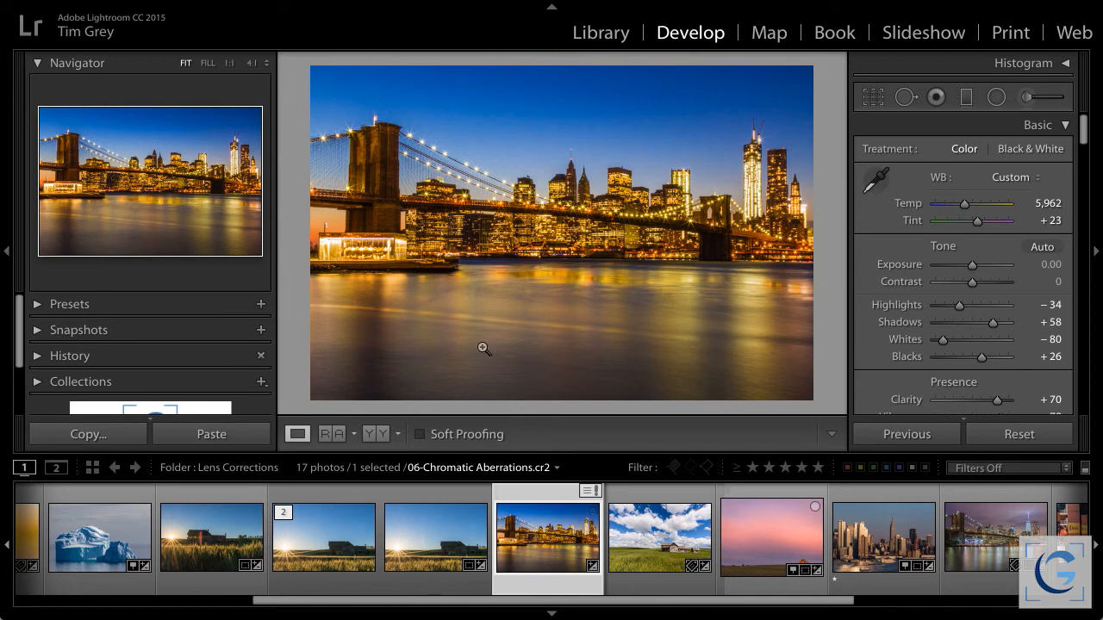
left_click(399, 129)
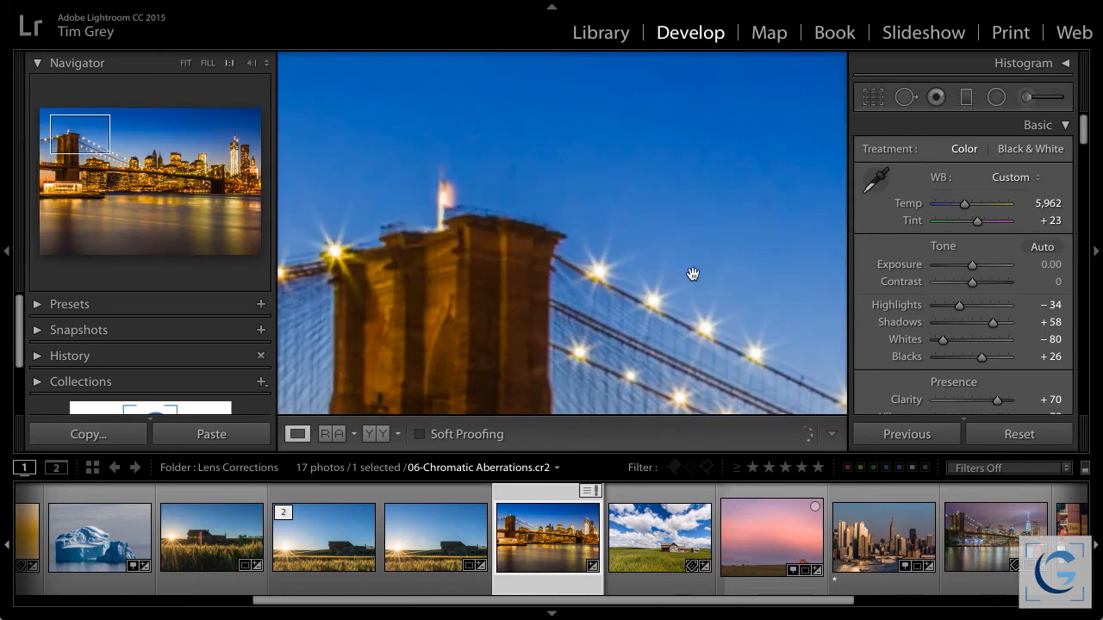
Step: Enable Remove Chromatic Aberration in the Lens Corrections profile settings, checking the bridge tower's edge at 4:1
scroll(948, 295, "down", 2)
scroll(948, 295, "down", 20)
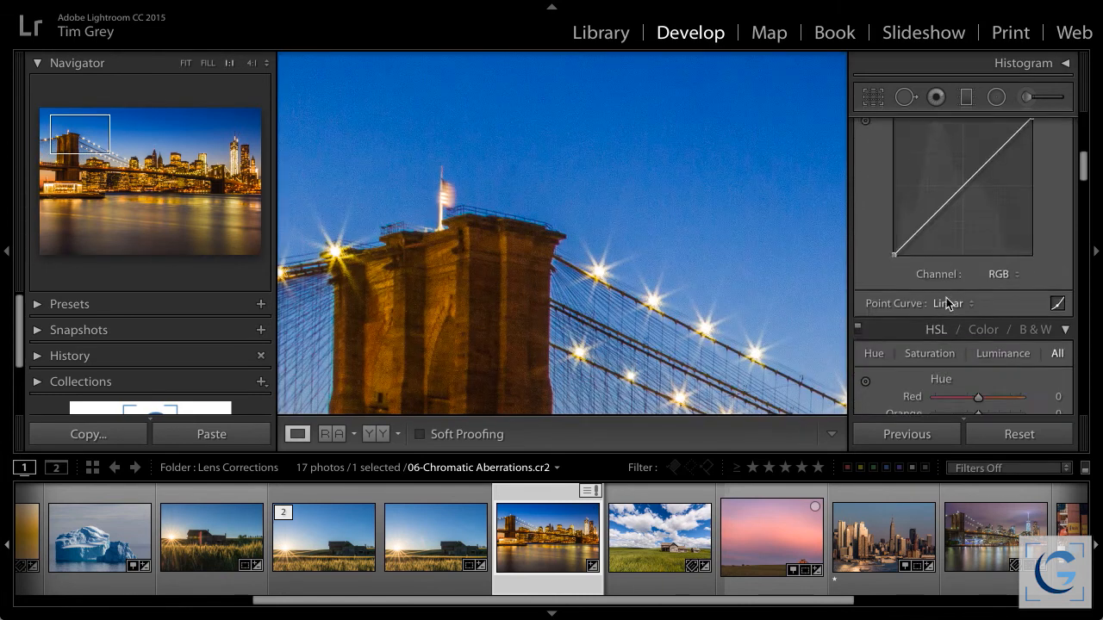
scroll(946, 298, "down", 15)
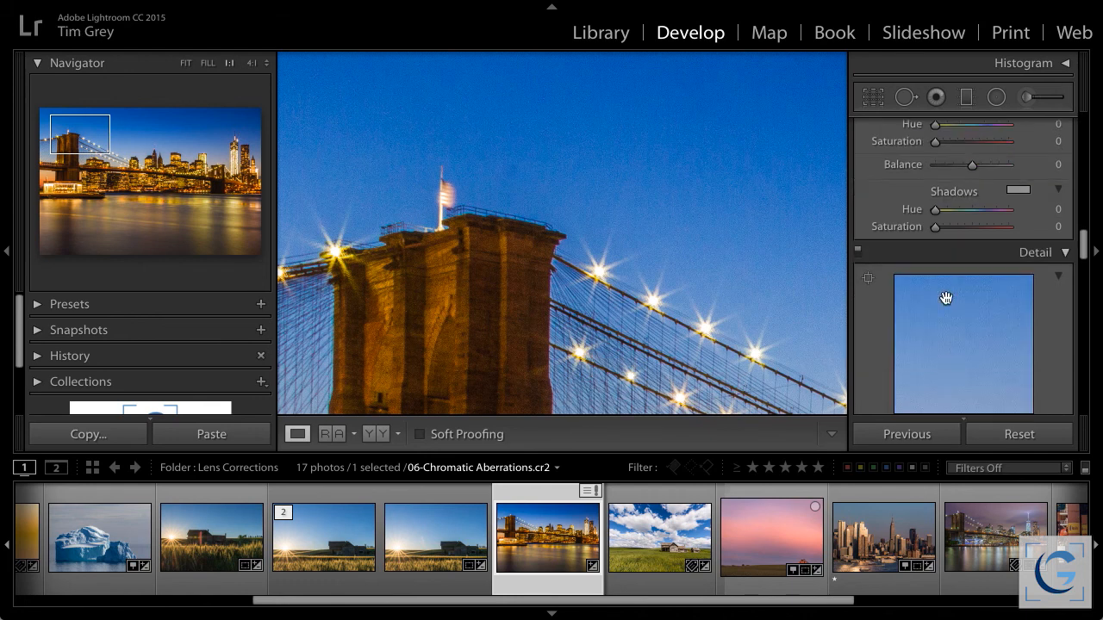
scroll(946, 302, "down", 2)
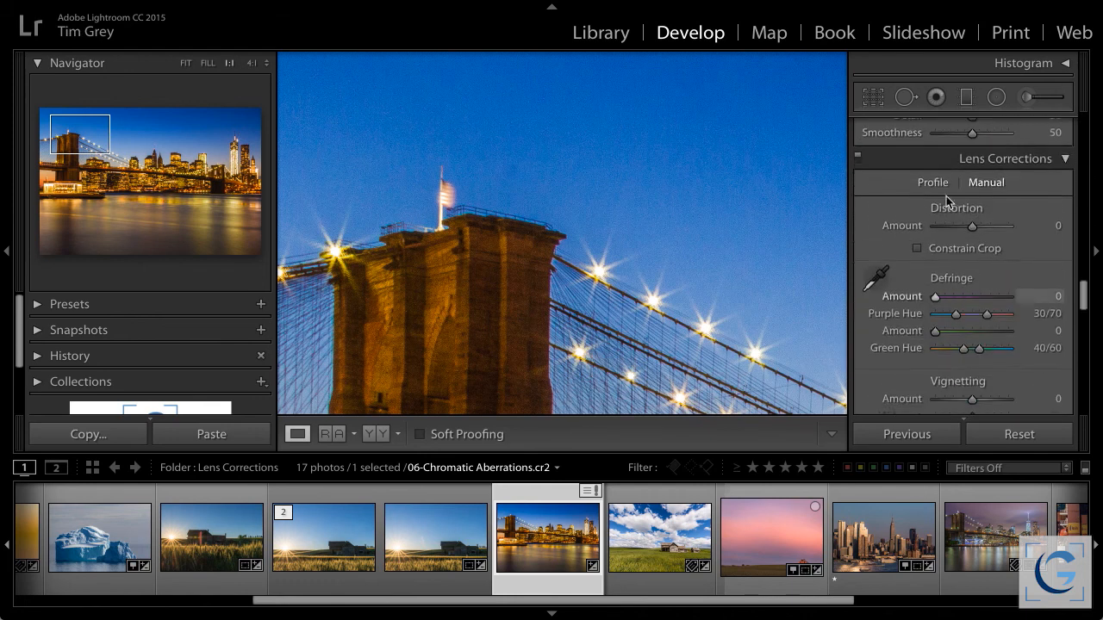
left_click(932, 182)
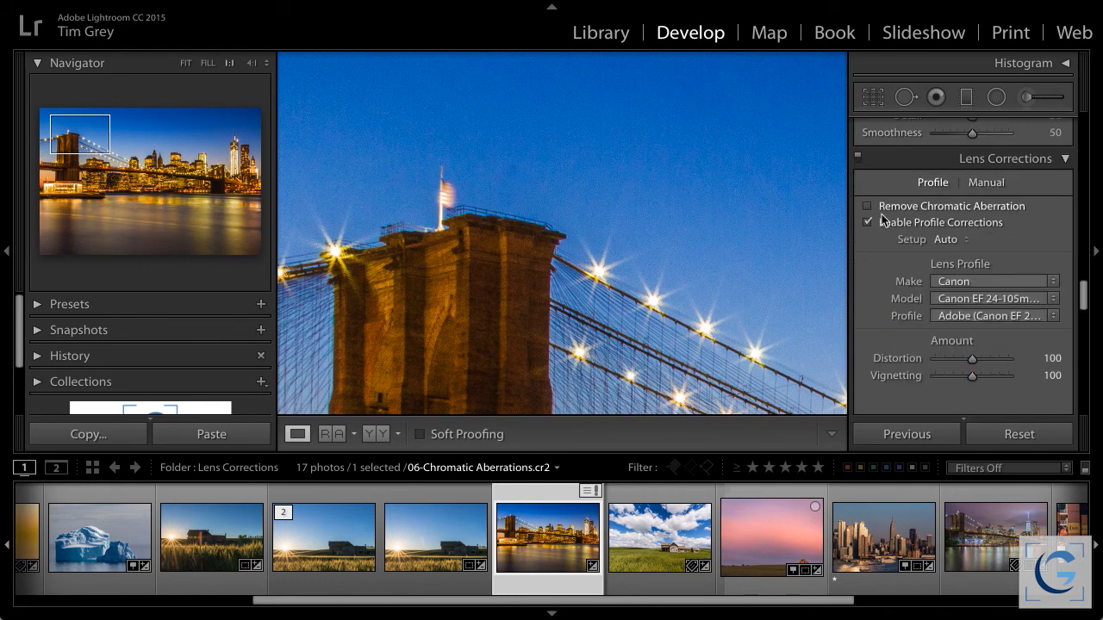
left_click(252, 63)
left_click_drag(617, 251, 618, 255)
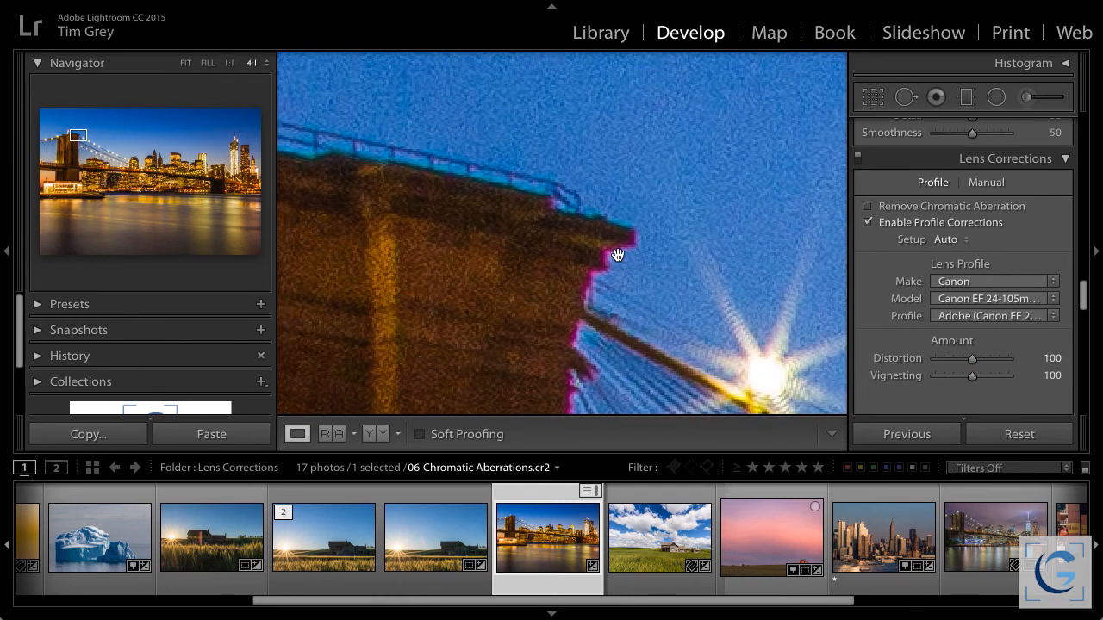
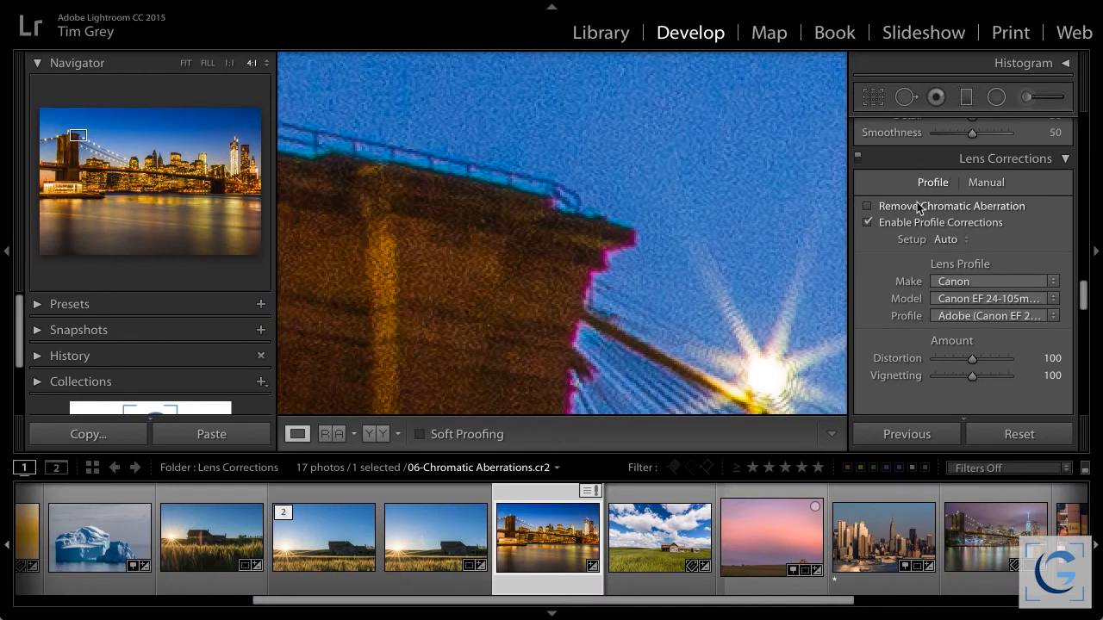
left_click(885, 212)
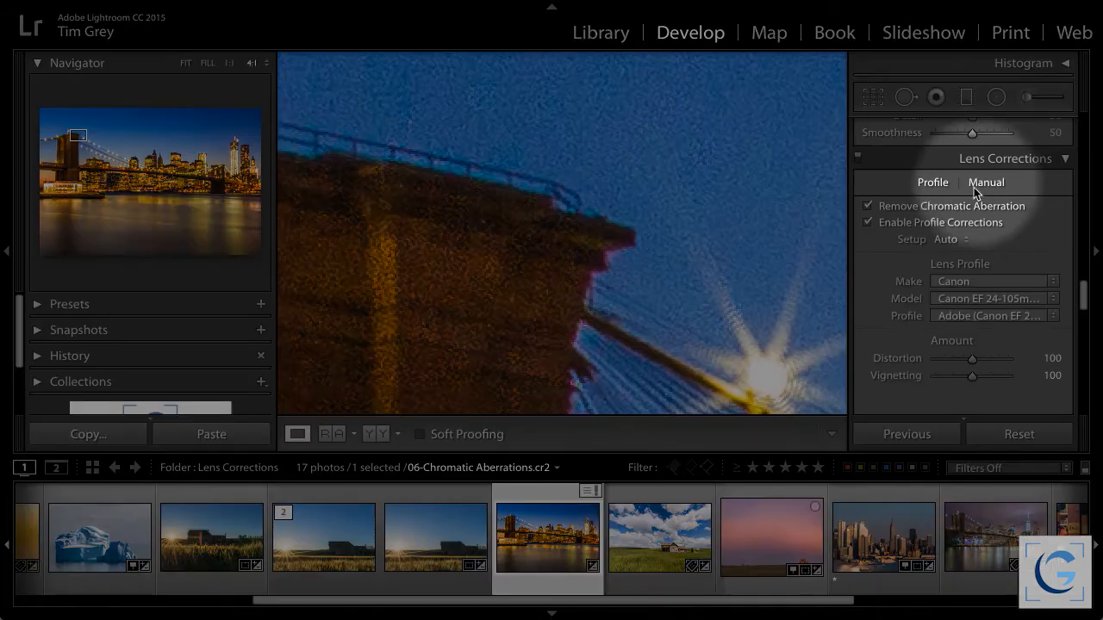
Step: Set the manual Defringe Amount for purple to 7 and the Purple Hue range to 38/70
left_click(987, 182)
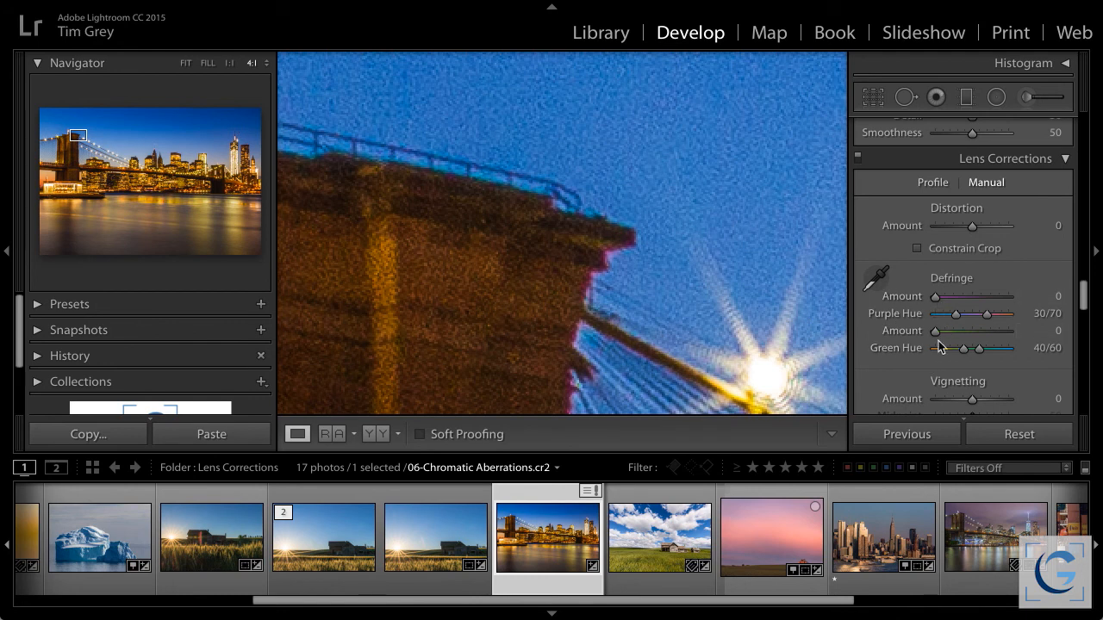
left_click_drag(935, 297, 973, 300)
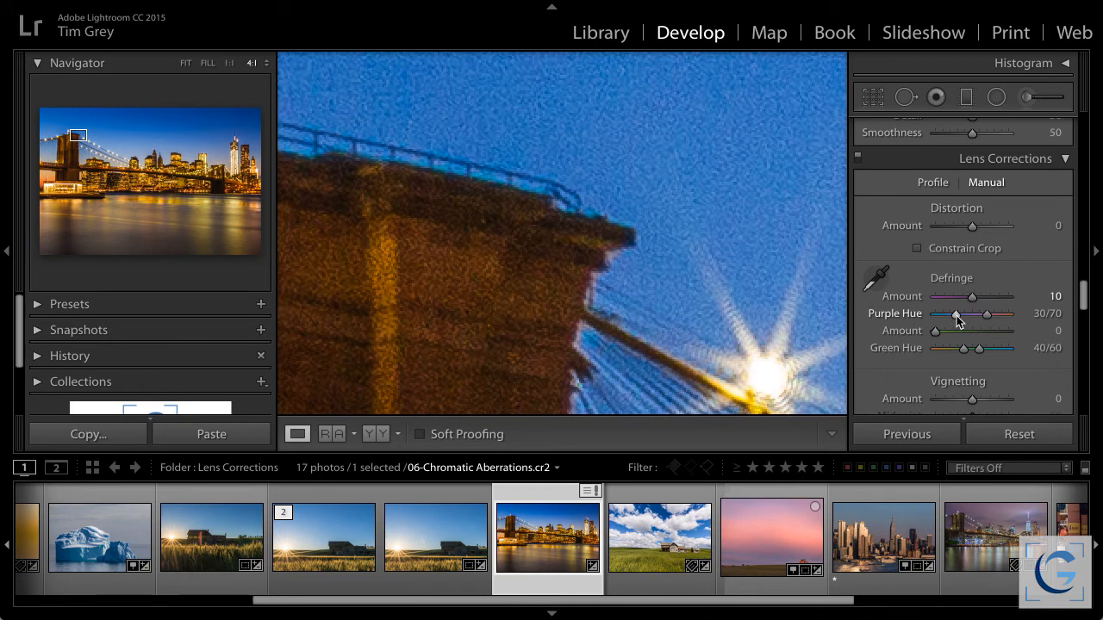
left_click_drag(957, 316, 938, 317)
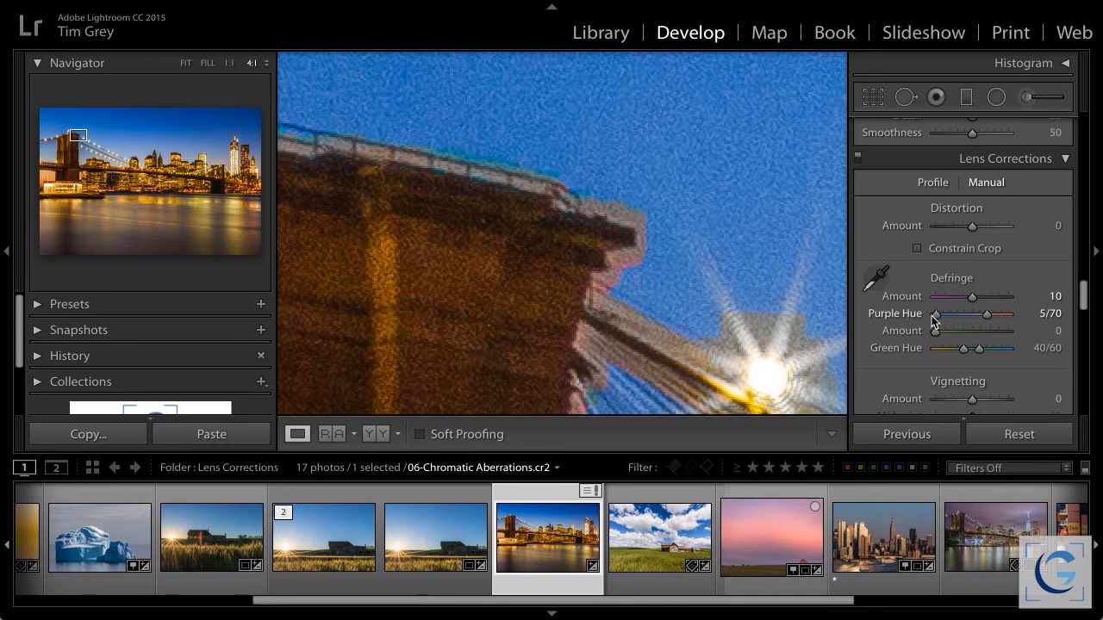
left_click_drag(937, 319, 966, 318)
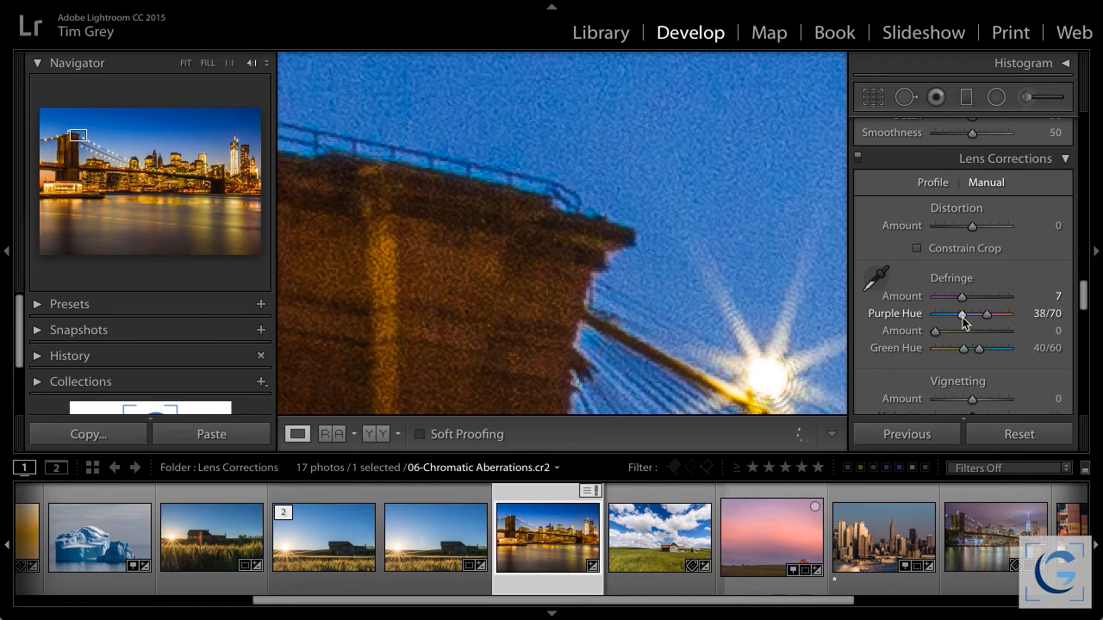
Step: Set the Defringe Purple Hue range to 46/70, the green Amount to 2 and the Green Hue range to 34/67
left_click_drag(963, 319, 960, 352)
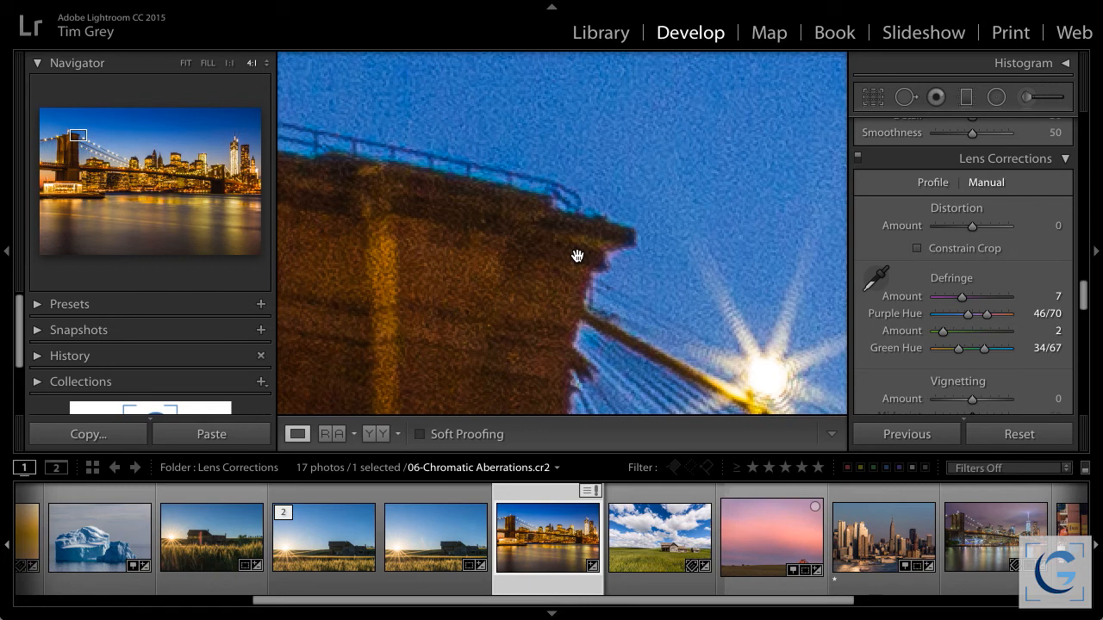
Step: Open 07-Profile Corrections.cr2 at full-frame view and compare the photo with Enable Profile Corrections off and on
left_click(652, 541)
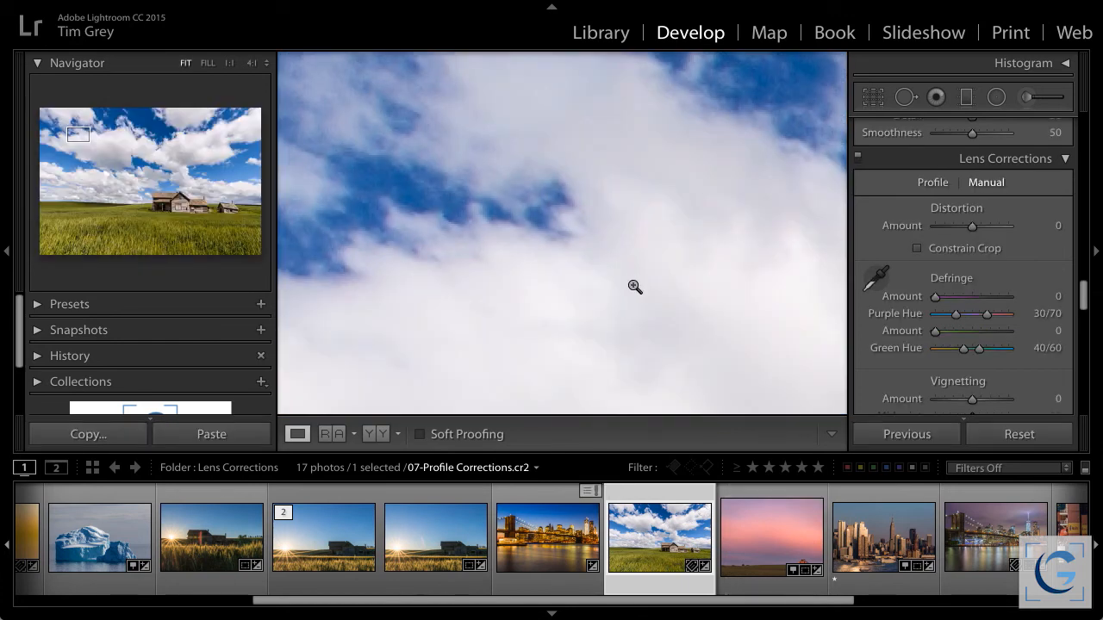
left_click(635, 287)
left_click(933, 183)
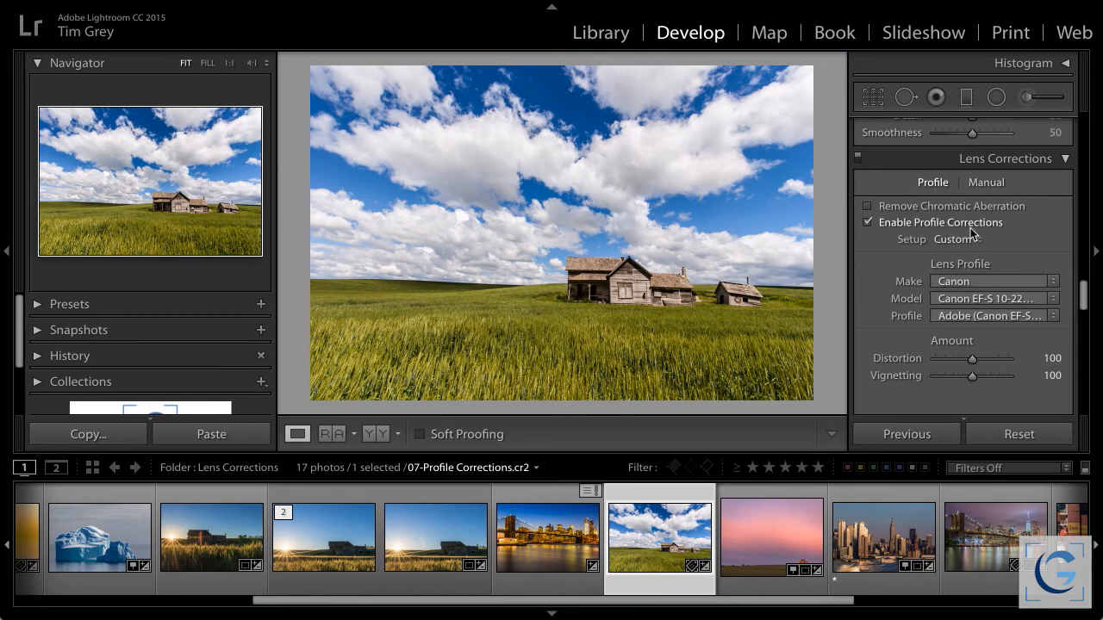
left_click(910, 224)
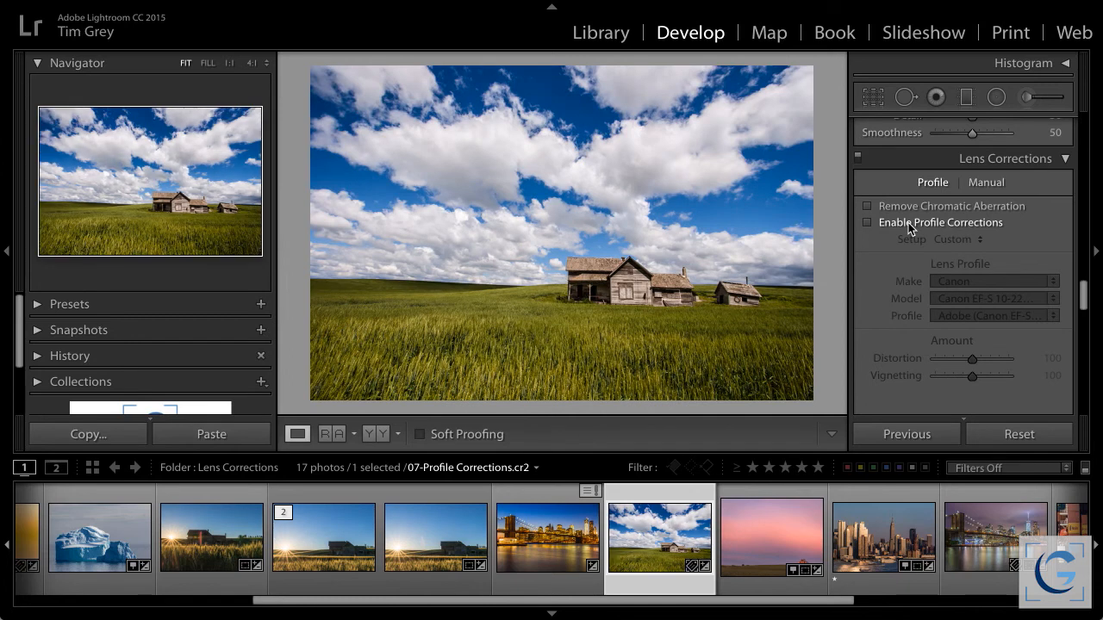
left_click(866, 224)
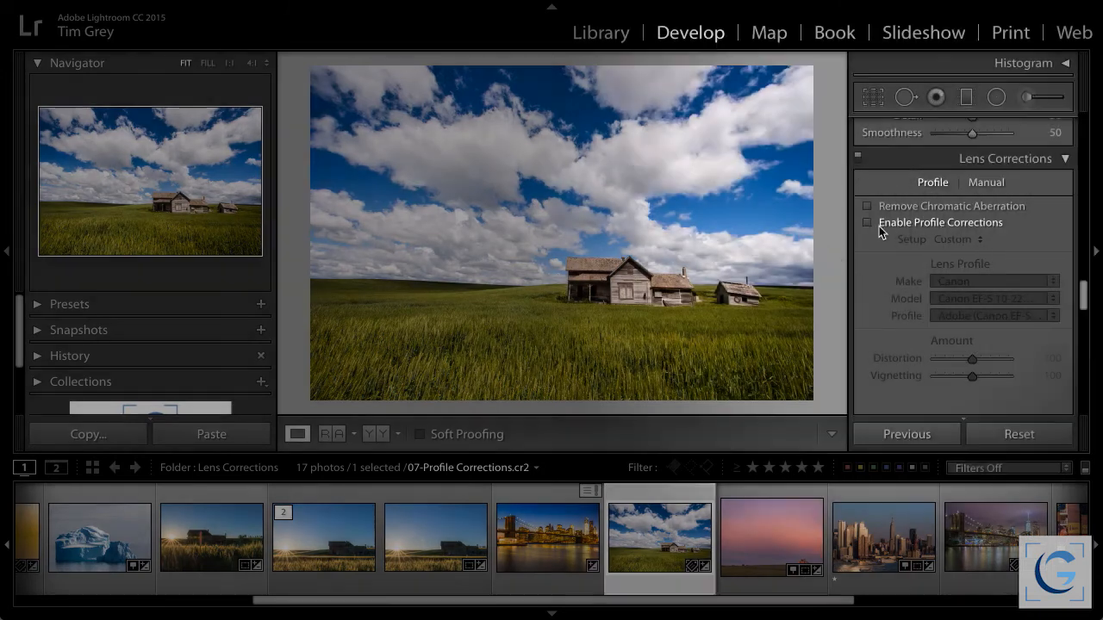
left_click(867, 223)
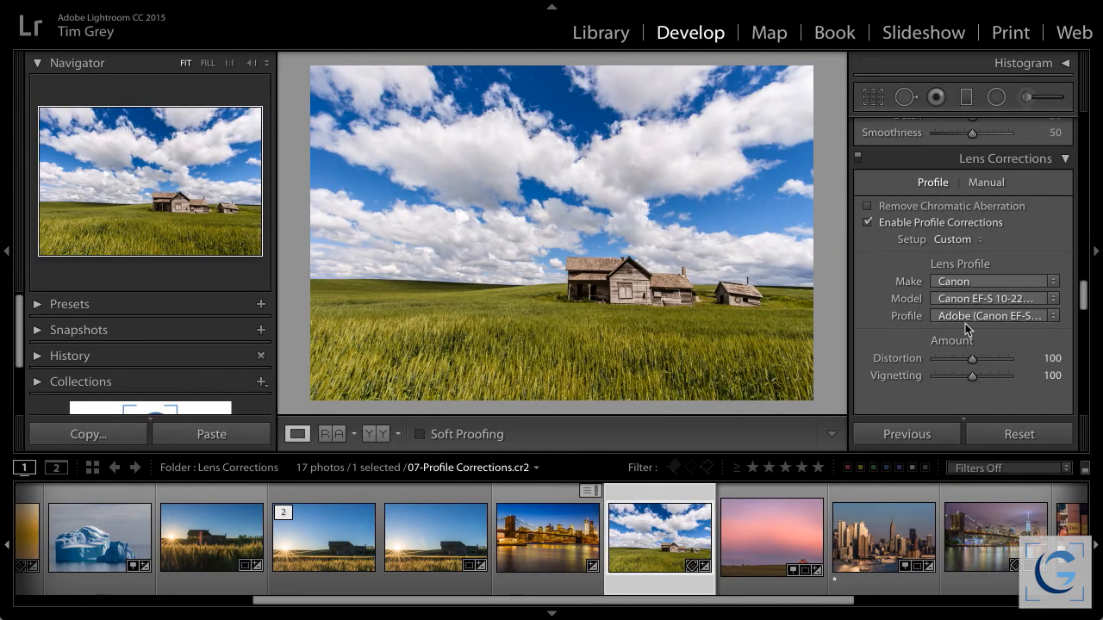
Step: Try the Auto setup for the lens profile and choose Canon as the lens Make
left_click(960, 241)
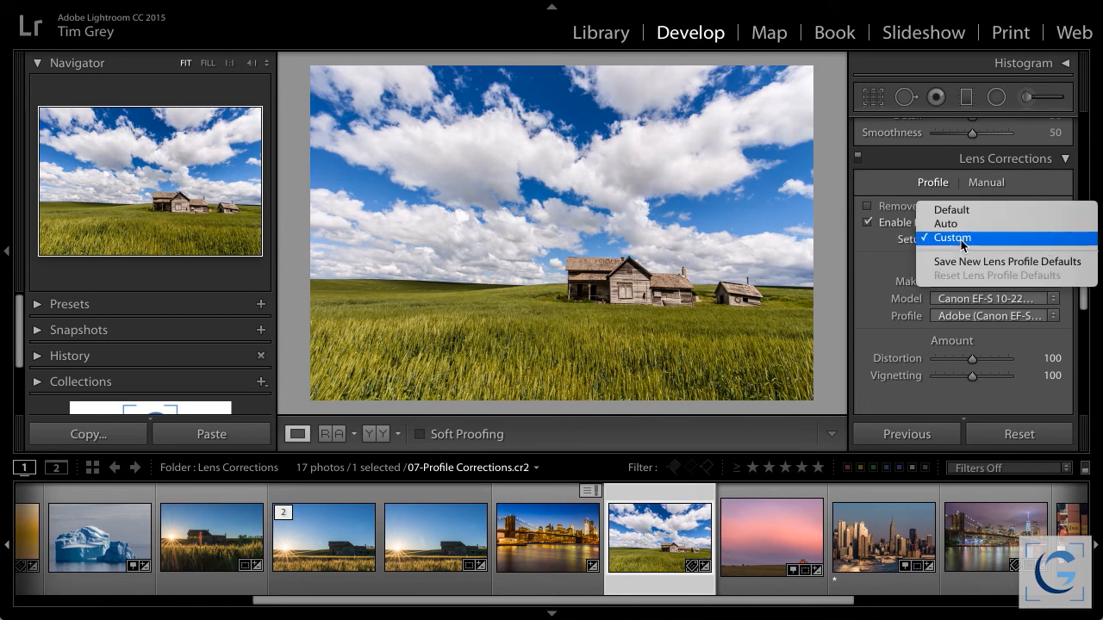
left_click(948, 224)
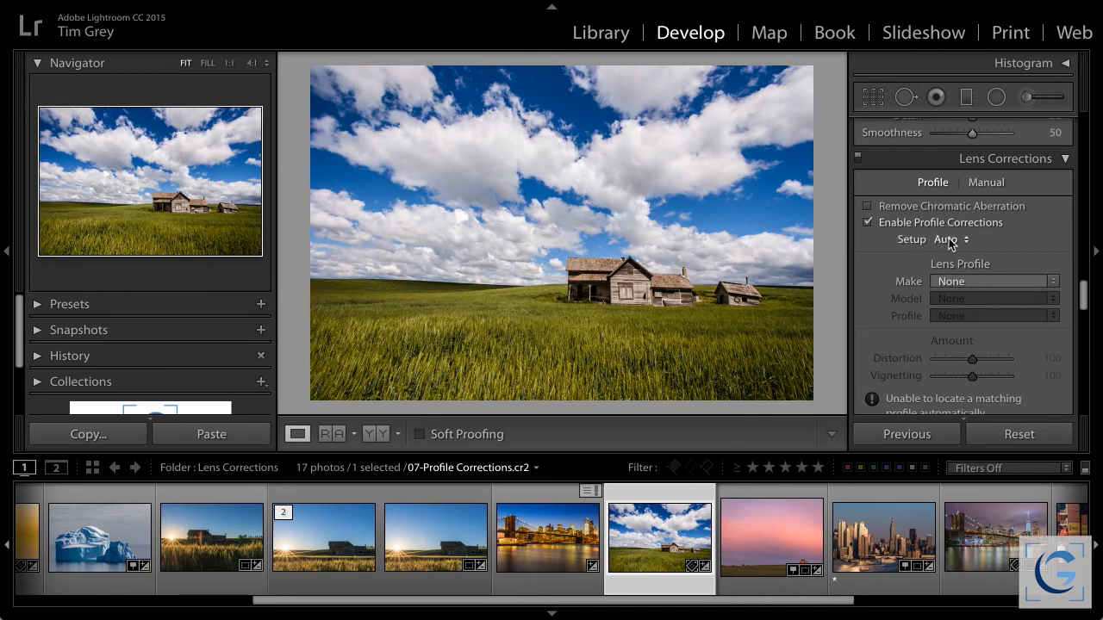
left_click(949, 243)
left_click(949, 243)
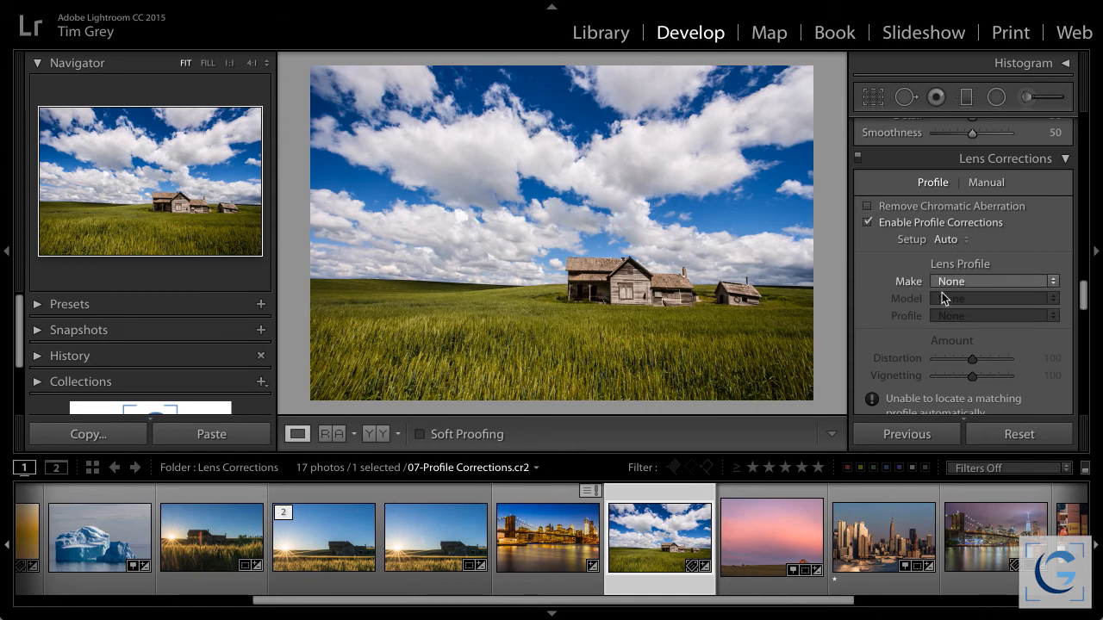
left_click(952, 285)
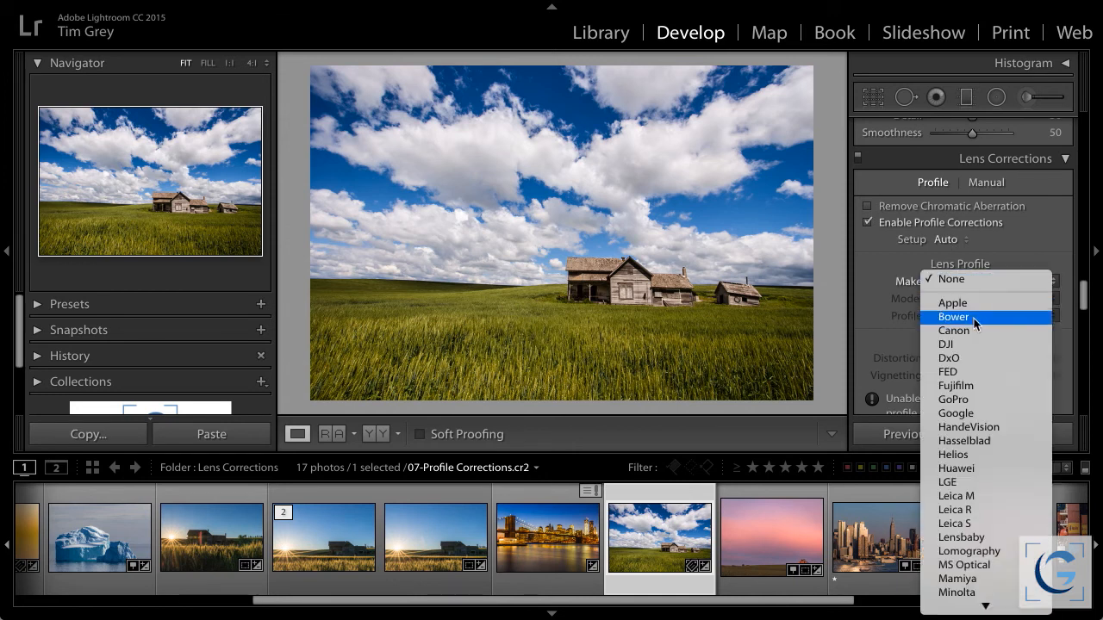
left_click(958, 331)
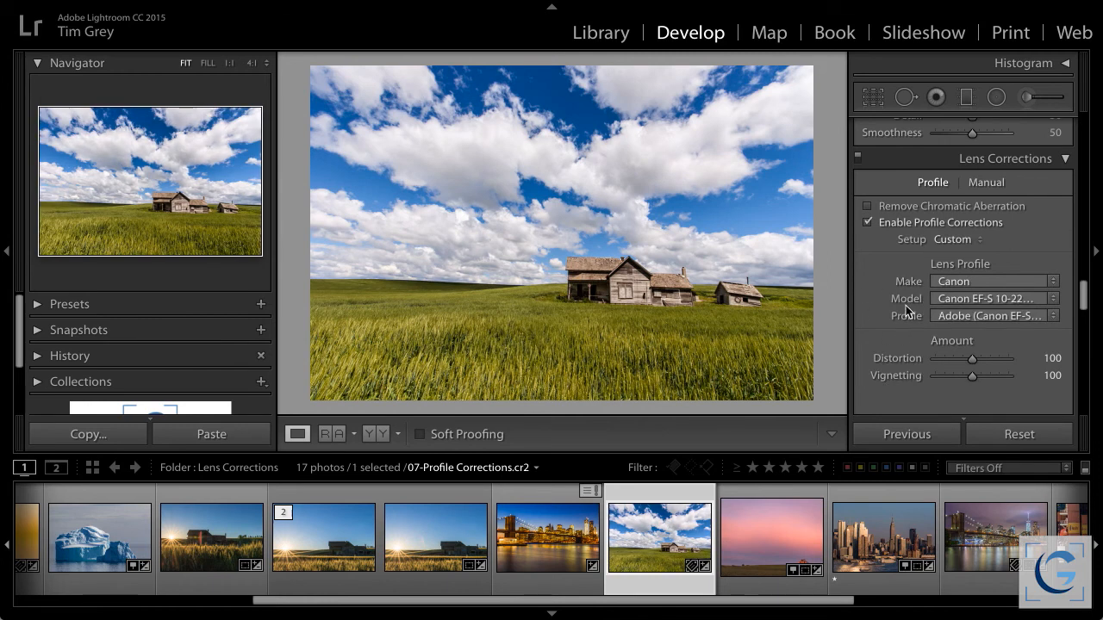
Step: Toggle Enable Profile Corrections repeatedly to compare the prairie photo with and without the Canon profile, leaving it enabled
left_click(866, 222)
left_click(866, 222)
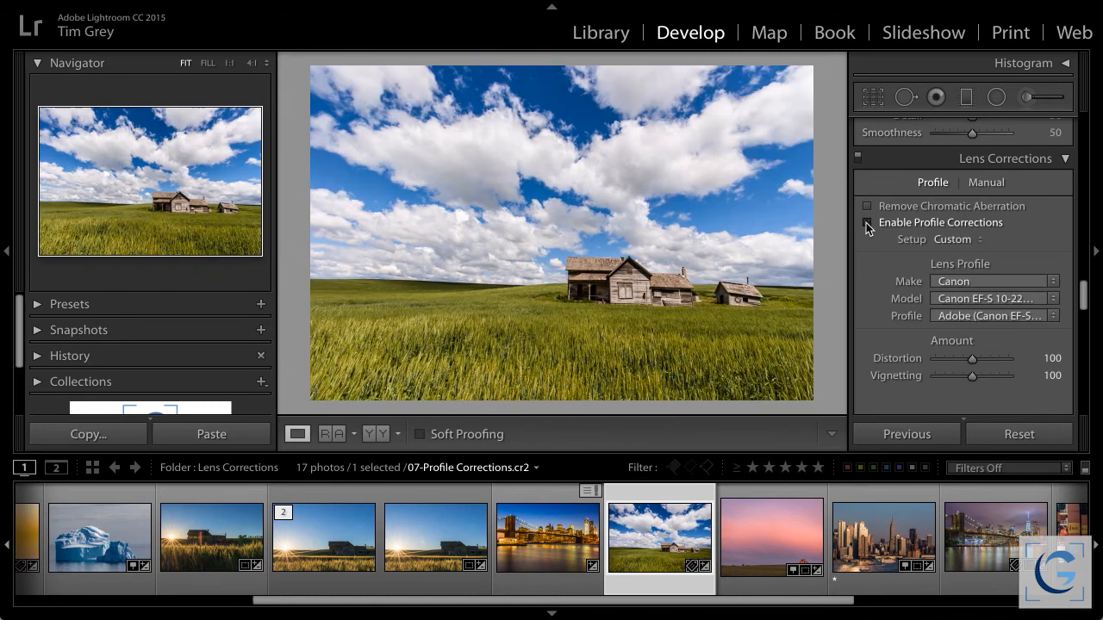
left_click(866, 222)
left_click(866, 222)
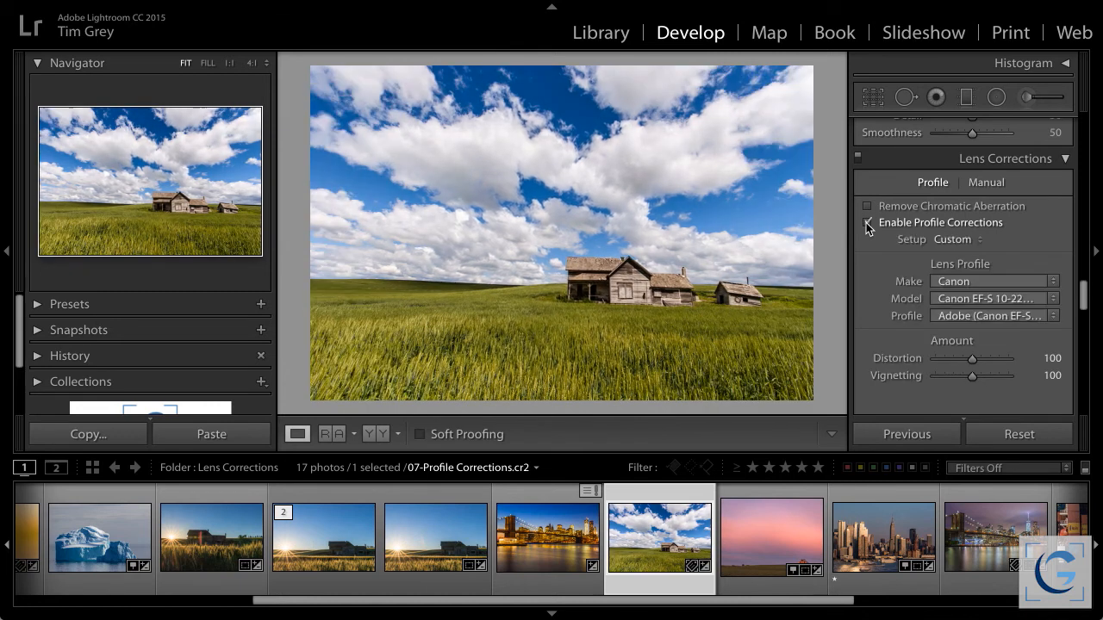
left_click(866, 222)
left_click(866, 223)
left_click(866, 222)
left_click(866, 222)
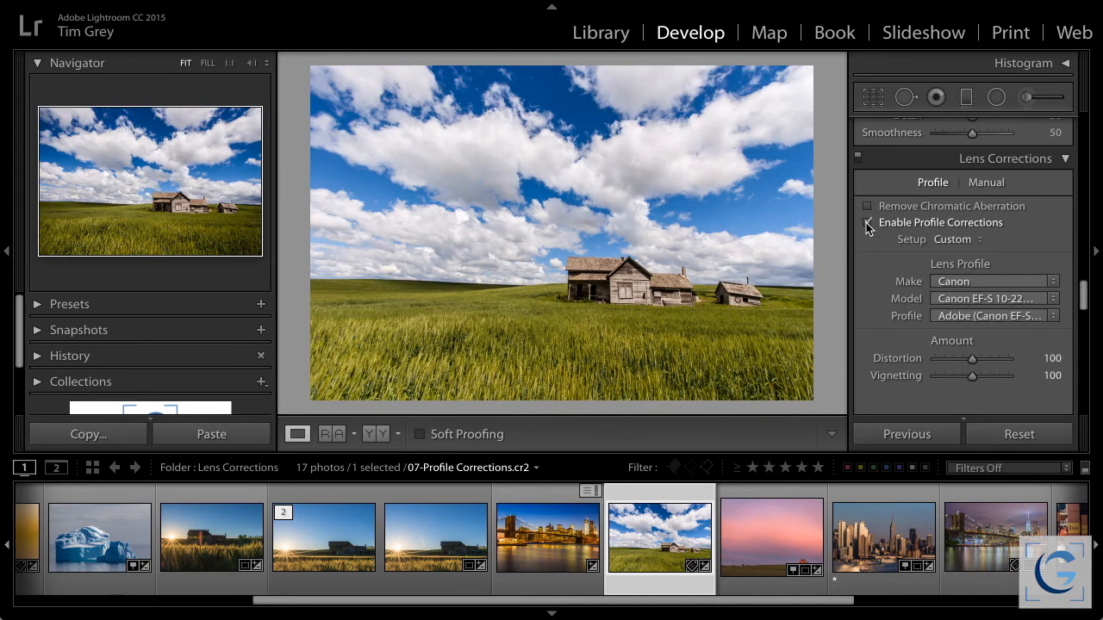
left_click(866, 222)
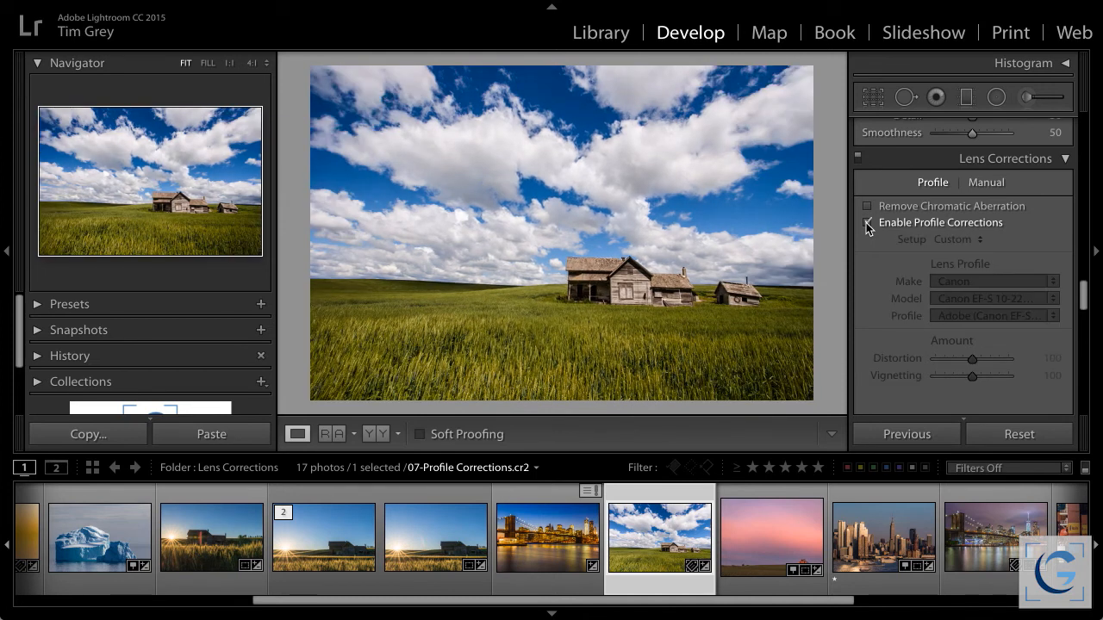
left_click(866, 222)
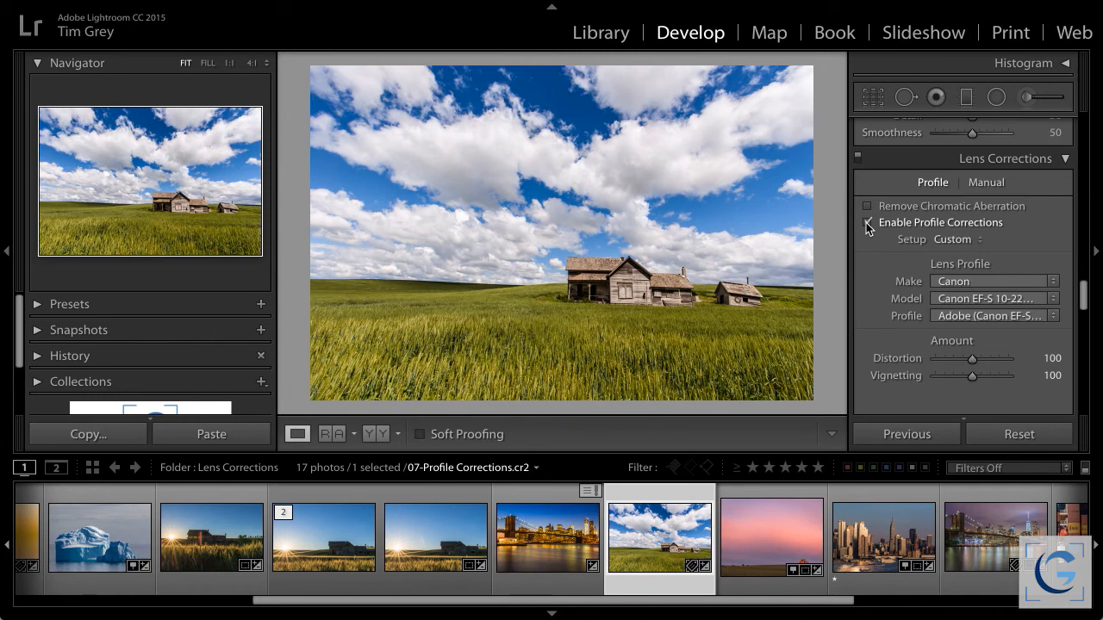
Step: Compare the profile corrections off and on in 08-Profile Vignette.cr2, and set the profile's Distortion to 76 and Vignetting to 74
left_click(769, 534)
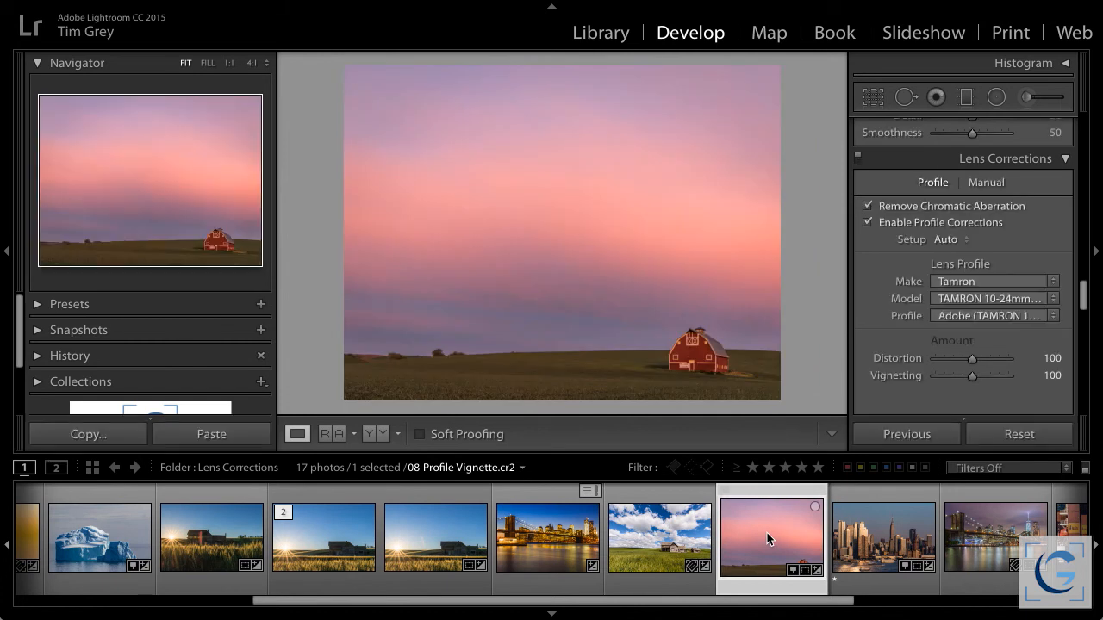
left_click(901, 221)
left_click(901, 221)
left_click(900, 220)
left_click(900, 221)
mouse_move(972, 358)
left_mouse_down()
mouse_move(991, 357)
mouse_move(961, 356)
mouse_move(940, 377)
mouse_move(996, 377)
mouse_move(963, 375)
left_mouse_up()
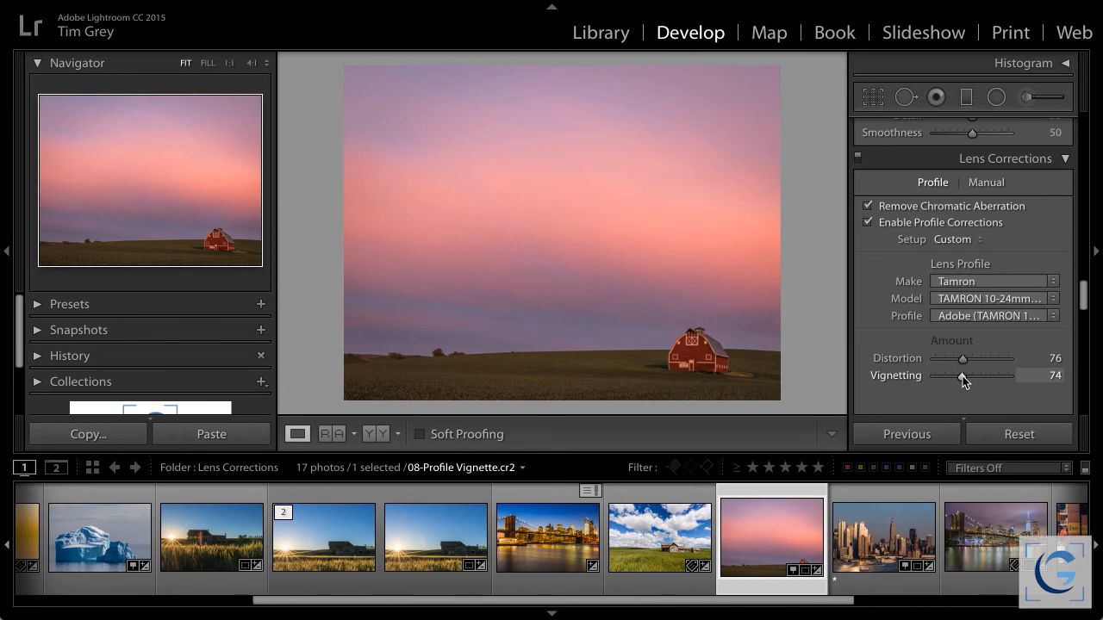
Step: Open 09-Post Crop Vignette.cr2 and compare the skyline with Enable Profile Corrections off and on, leaving it enabled
left_click(879, 535)
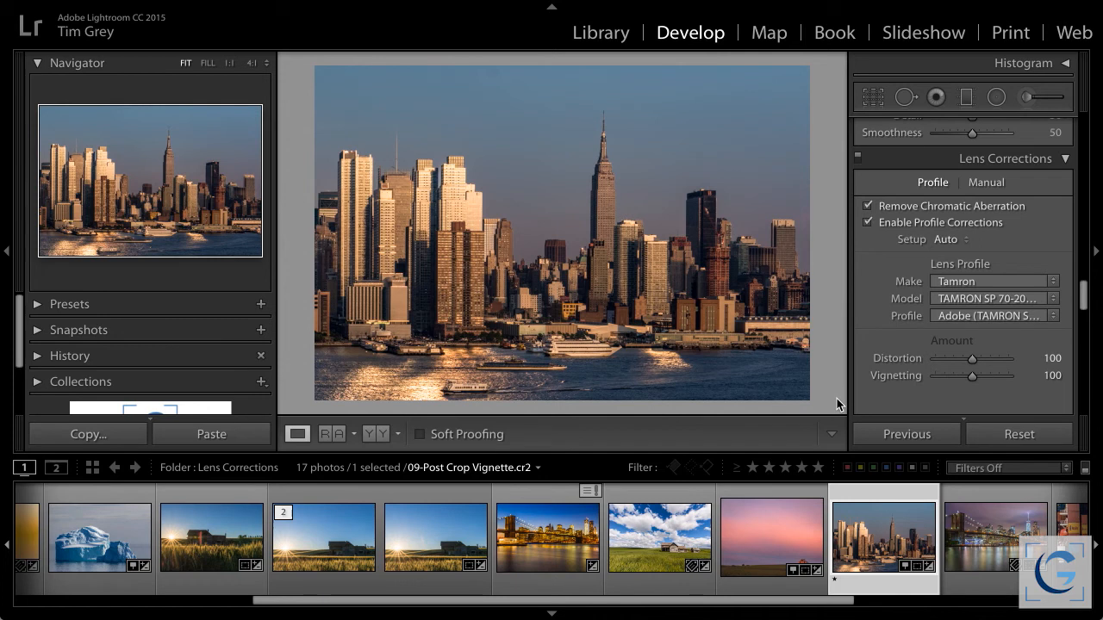
left_click(868, 223)
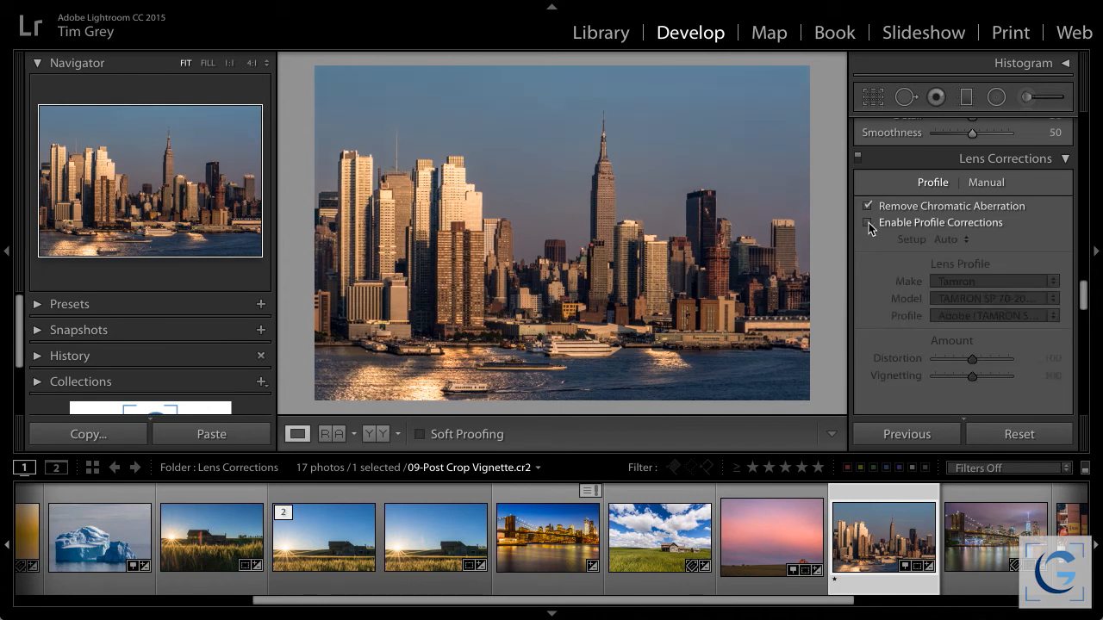
left_click(869, 223)
left_click(869, 223)
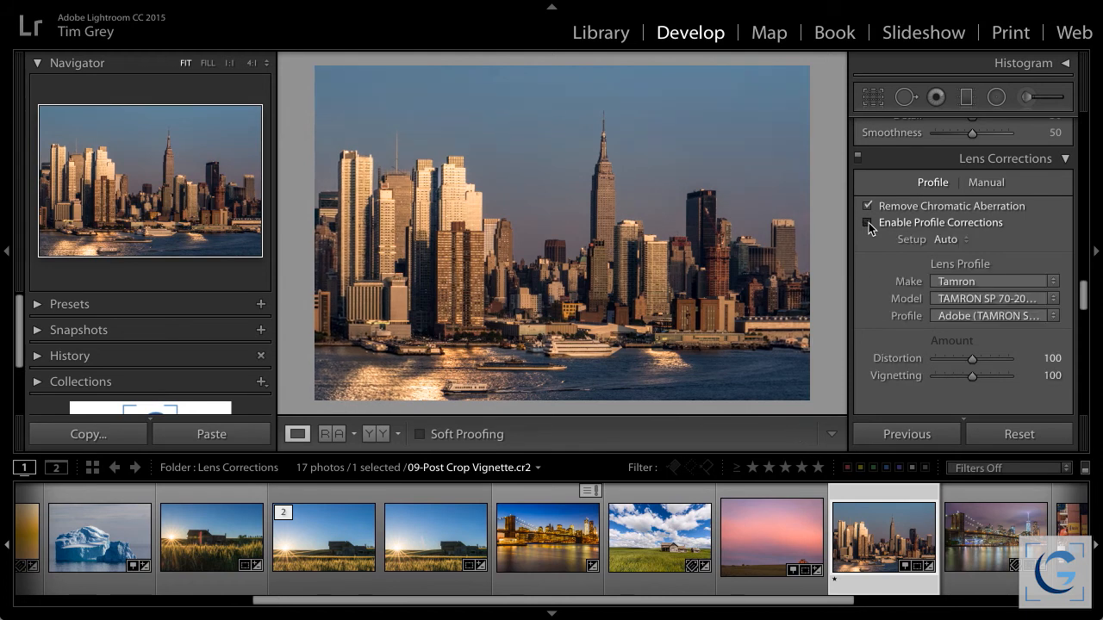
left_click(869, 223)
left_click(869, 222)
left_click(868, 222)
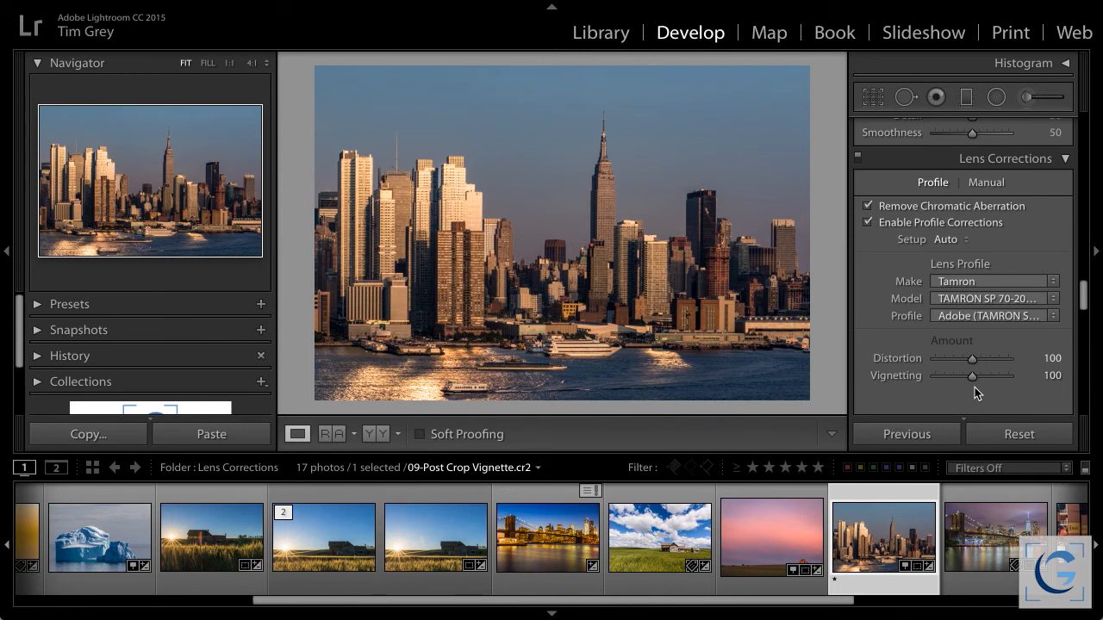
Step: Set the Post-Crop Vignetting Amount to -72 in the Effects settings, darkening the skyline photo's edges
scroll(974, 385, "down", 3)
scroll(974, 387, "down", 10)
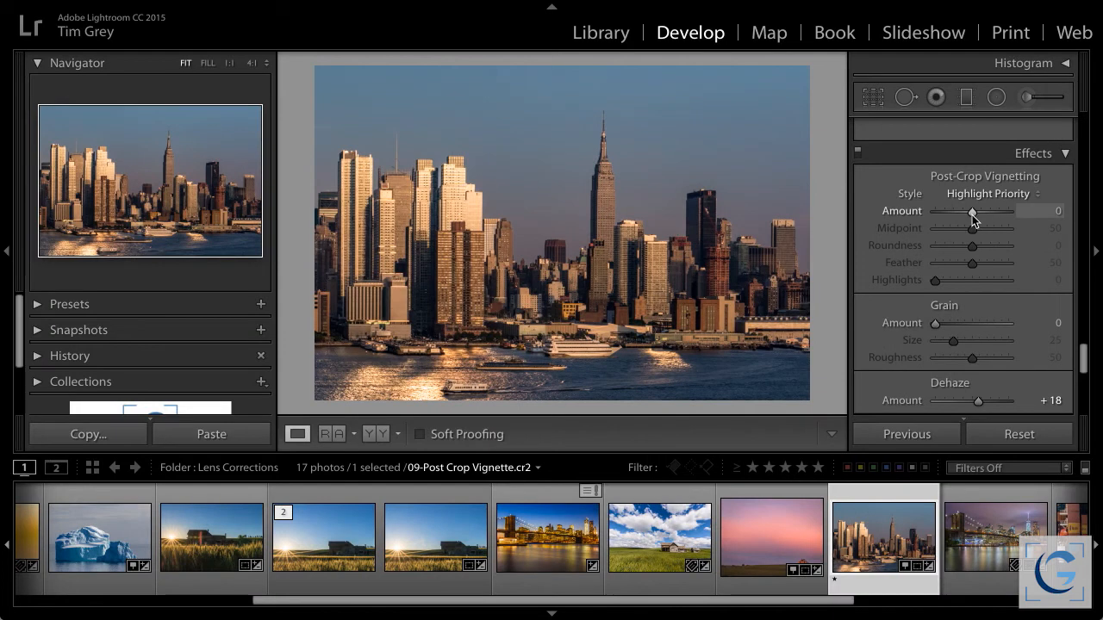
left_click_drag(972, 212, 944, 212)
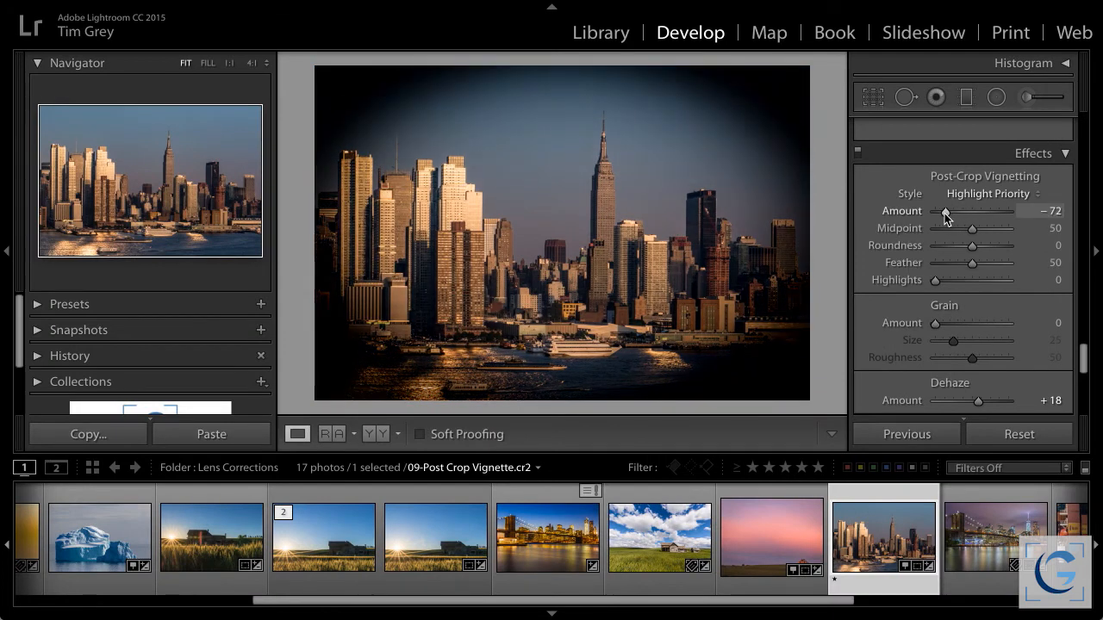
Step: Crop the skyline photo to a nearly square frame by cutting away its right side, to check how the vignette adapts
left_click(874, 100)
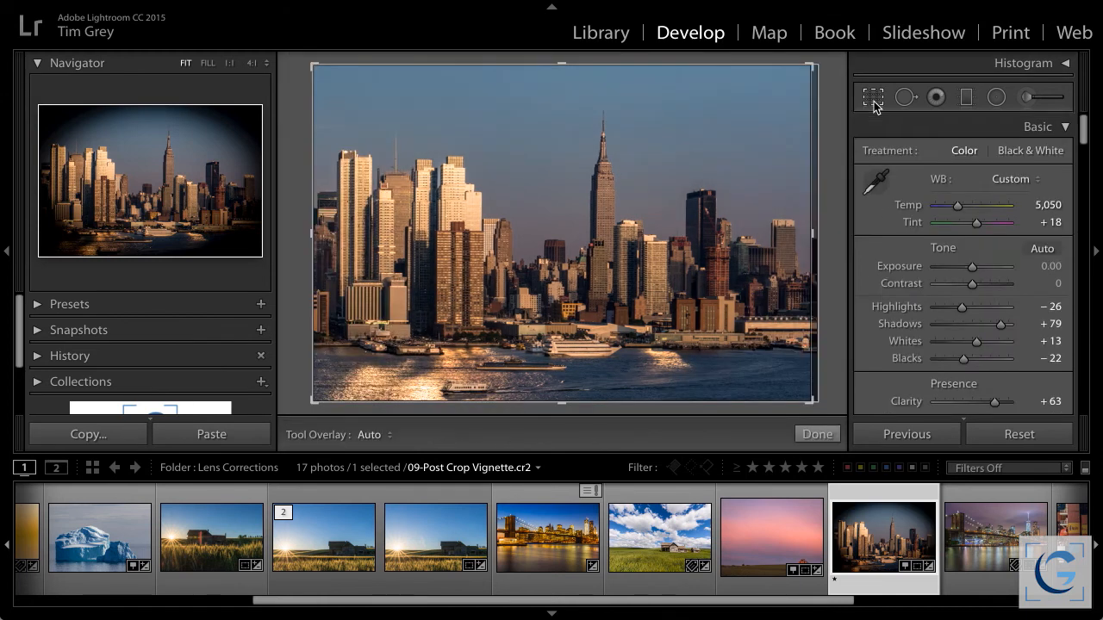
left_click_drag(784, 232, 730, 233)
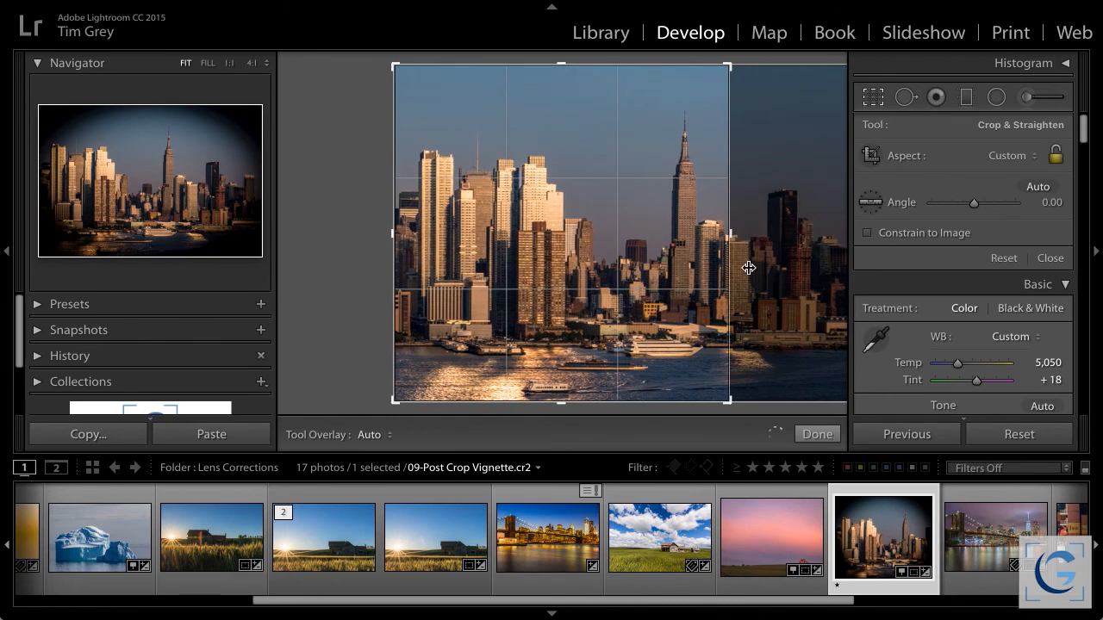
left_click(815, 434)
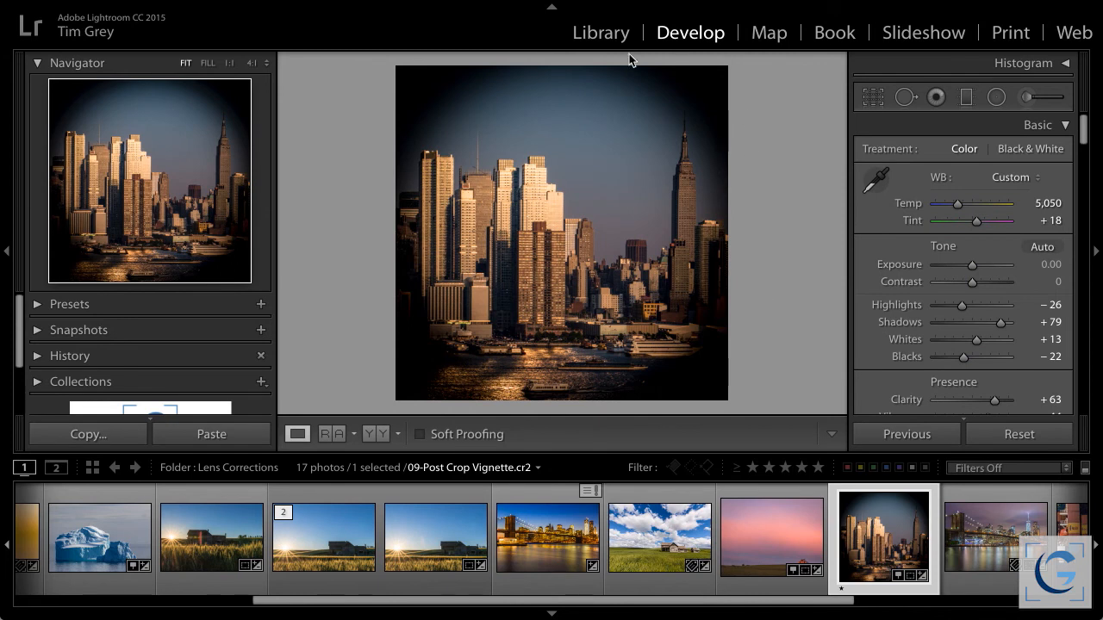
Step: Reset the skyline photo's crop to the Original aspect and trim the right edge very slightly before applying it
left_click(871, 97)
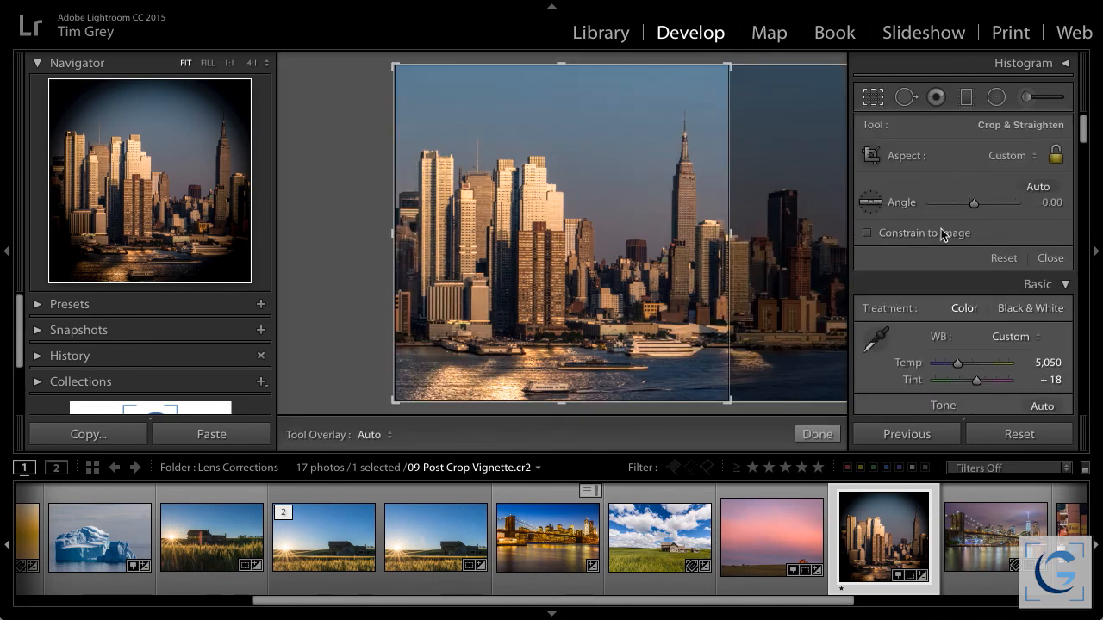
left_click(1002, 258)
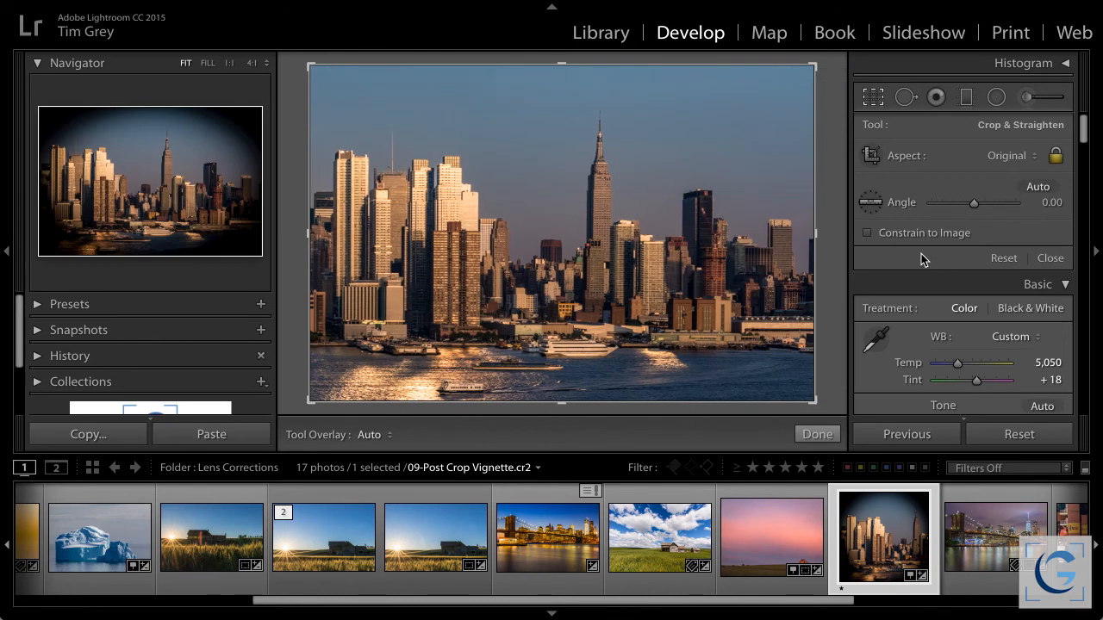
left_click_drag(815, 232, 812, 233)
left_click(819, 434)
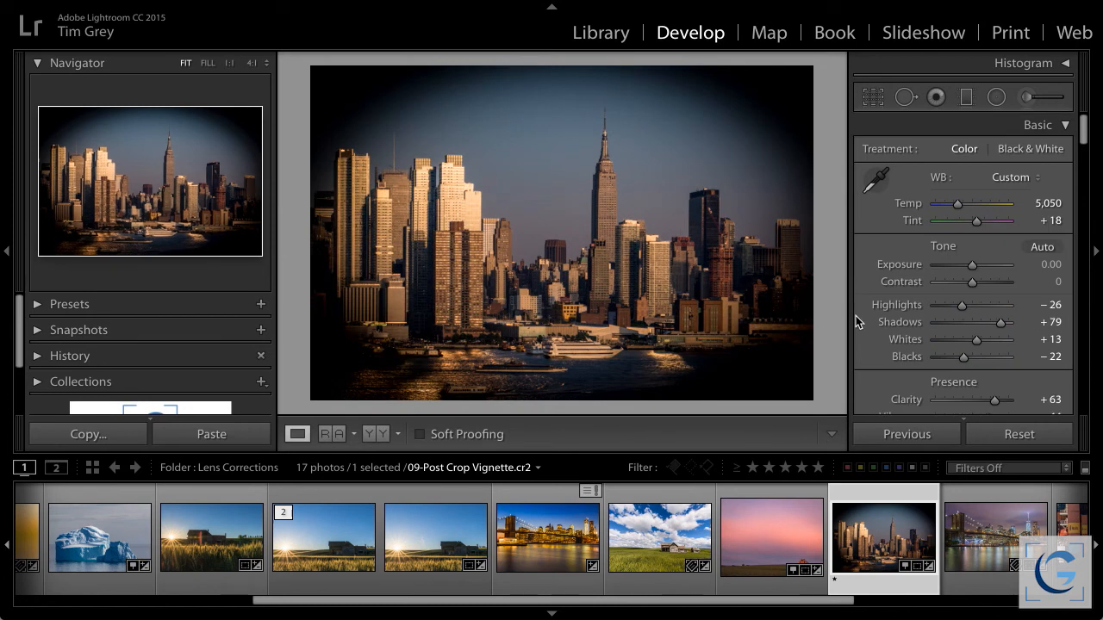
Step: Keep the Highlight Priority style and set the skyline photo's Post-Crop Vignetting Amount to -78 in the Effects settings
scroll(874, 313, "down", 8)
scroll(882, 300, "down", 5)
scroll(881, 300, "down", 8)
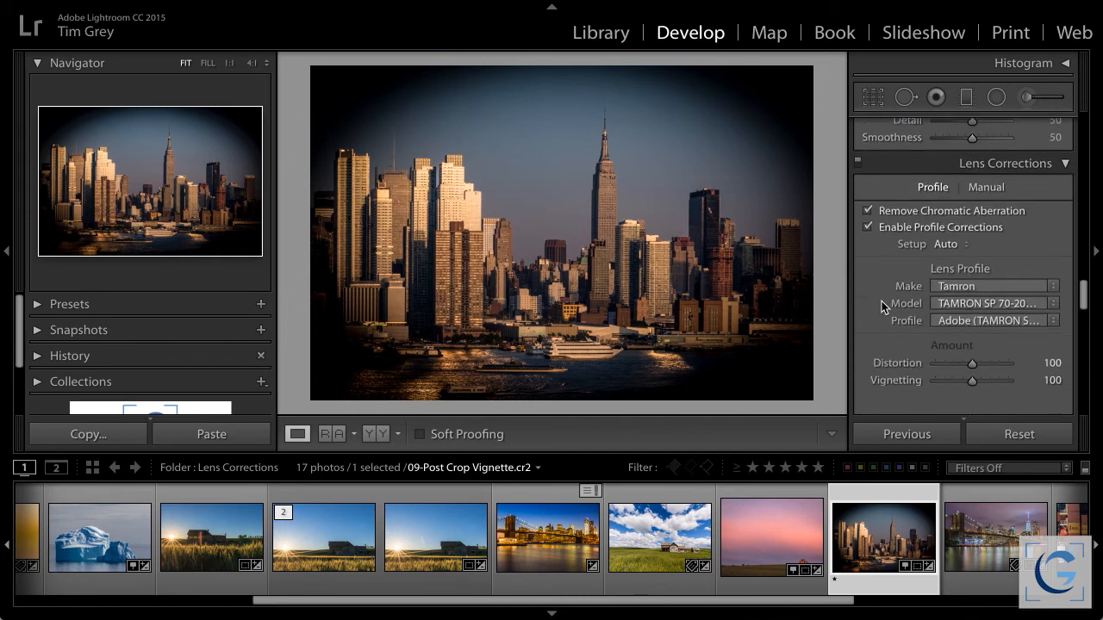
scroll(881, 301, "down", 2)
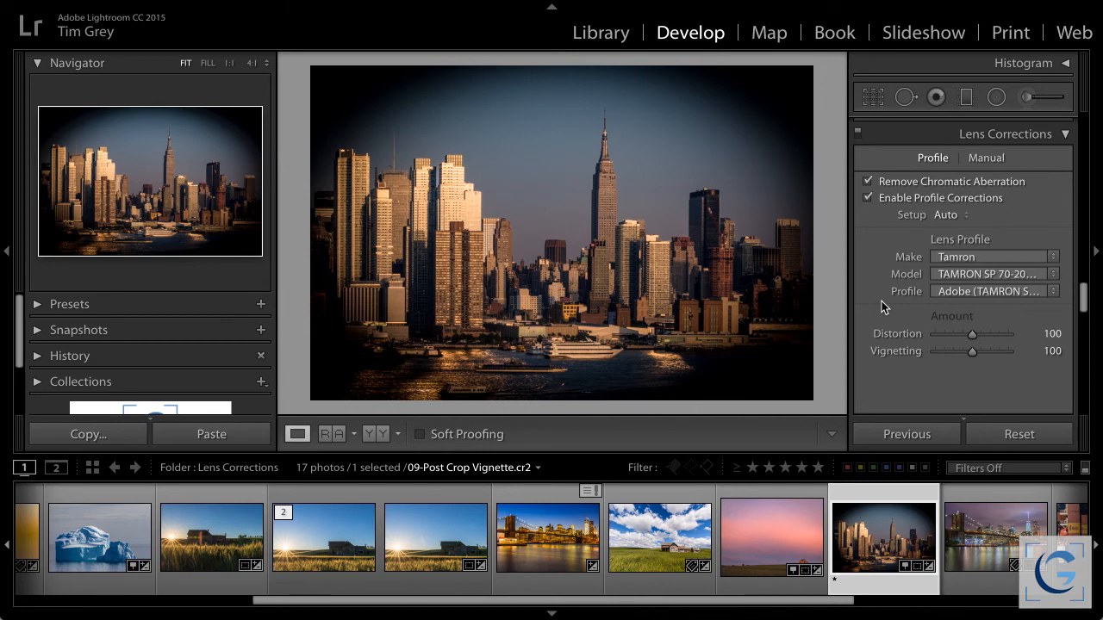
scroll(882, 301, "down", 3)
scroll(881, 303, "down", 6)
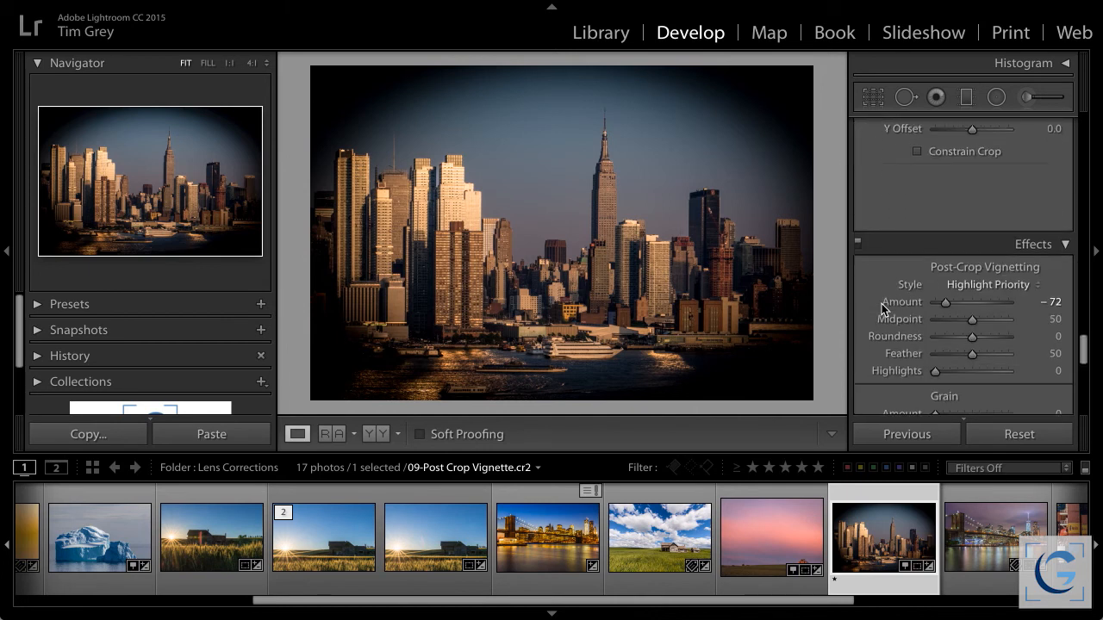
scroll(920, 299, "down", 2)
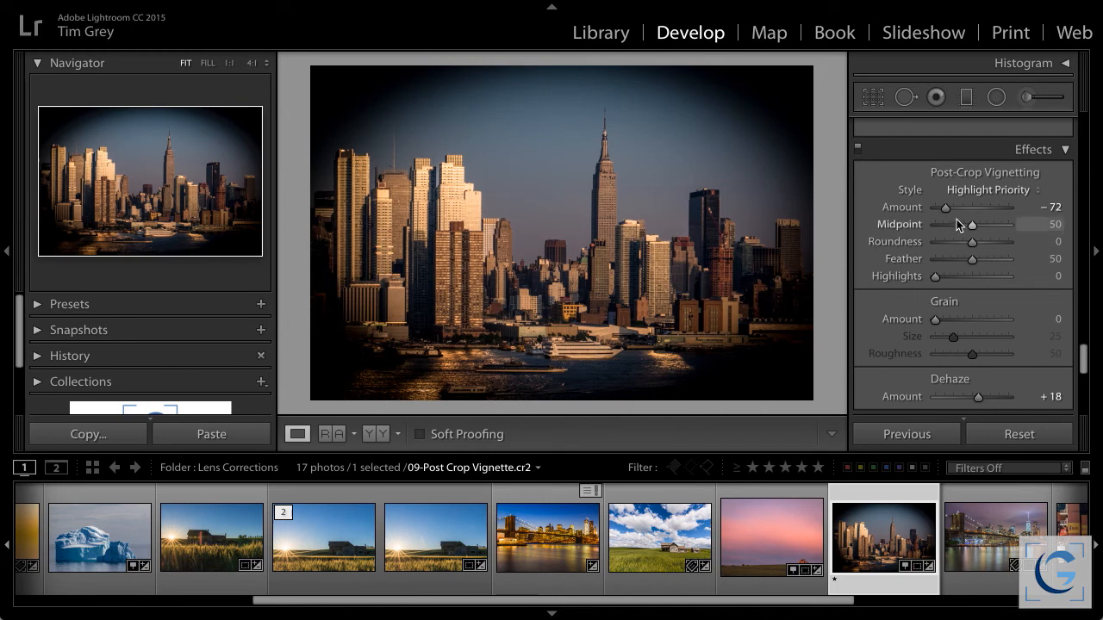
left_click(987, 190)
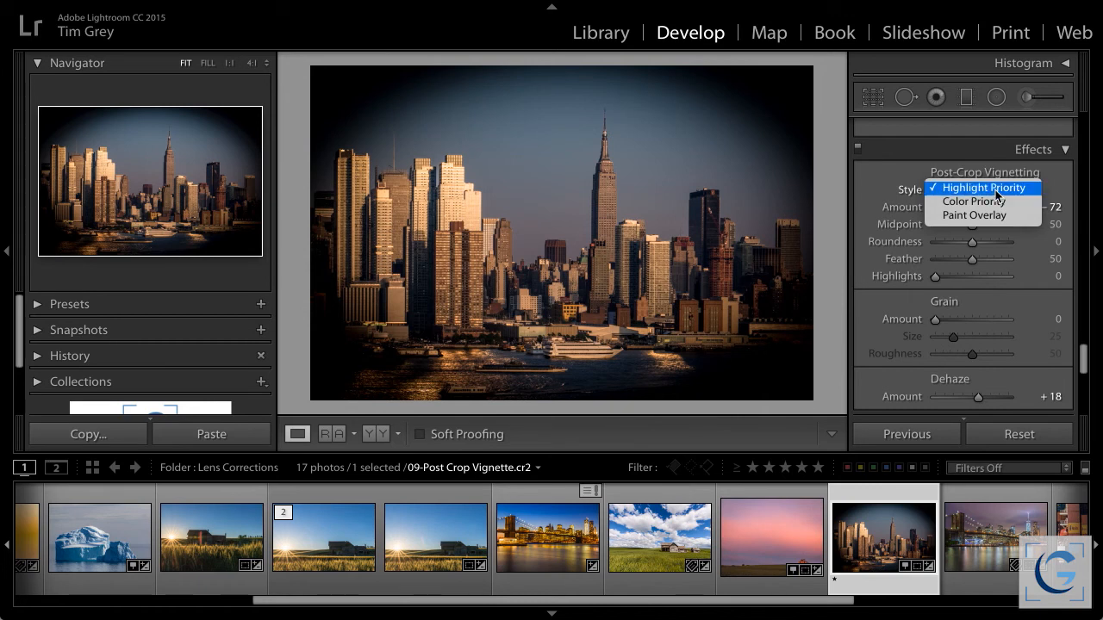
left_click(995, 190)
mouse_move(950, 209)
left_mouse_down()
mouse_move(997, 210)
mouse_move(942, 211)
left_mouse_up()
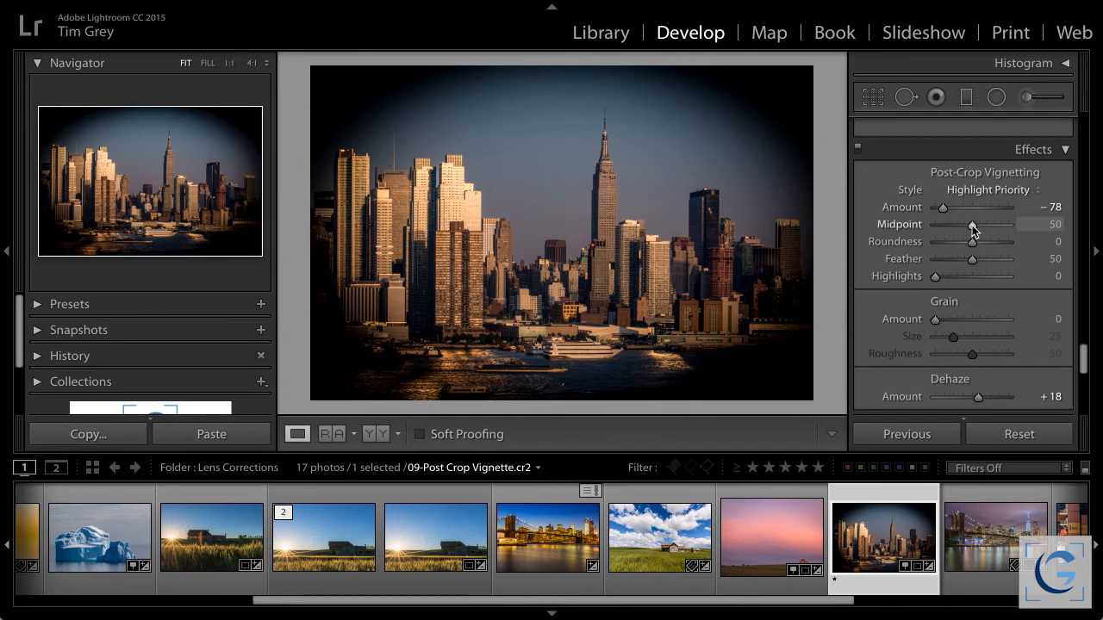
Step: Shape the skyline photo's vignette with Midpoint 23, Roundness -80 and Feather 51
left_click_drag(972, 224, 935, 241)
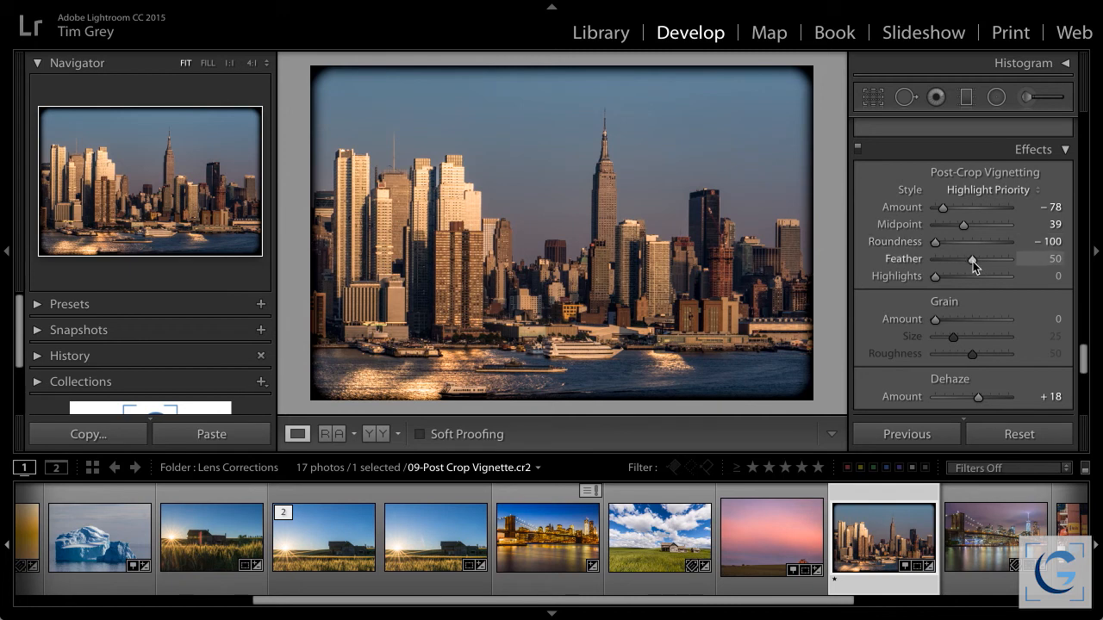
left_click_drag(974, 260, 968, 224)
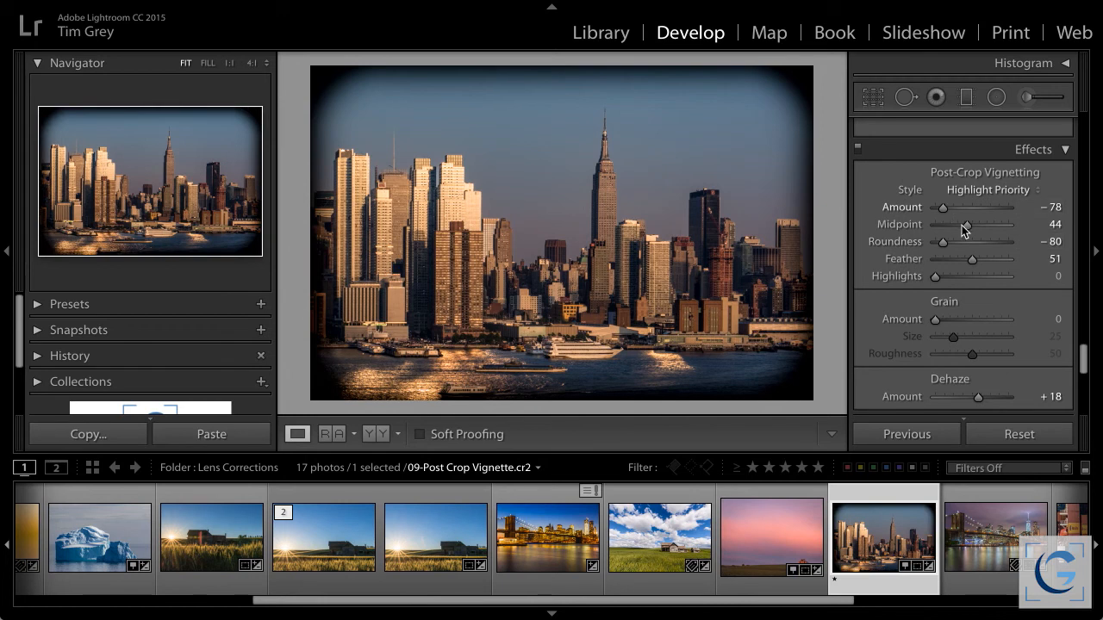
left_click_drag(968, 224, 953, 227)
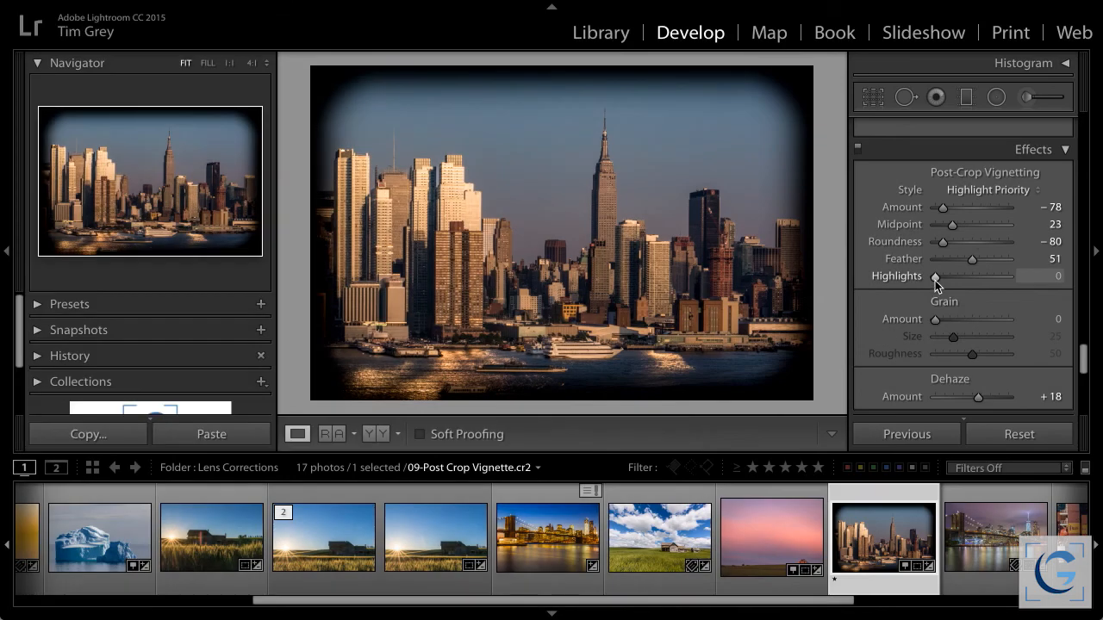
Step: Soften the skyline photo's vignette with Highlights 52, Midpoint 33, Feather 83 and Amount -16
mouse_move(935, 279)
left_mouse_down()
mouse_move(970, 279)
mouse_move(936, 280)
left_mouse_up()
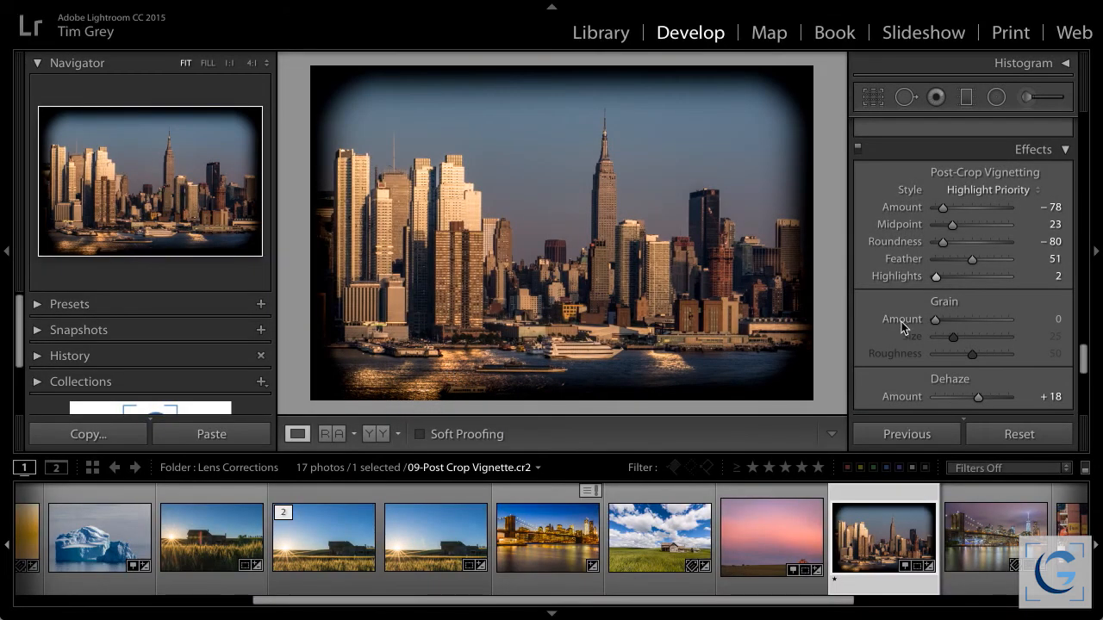
left_click_drag(936, 275, 975, 279)
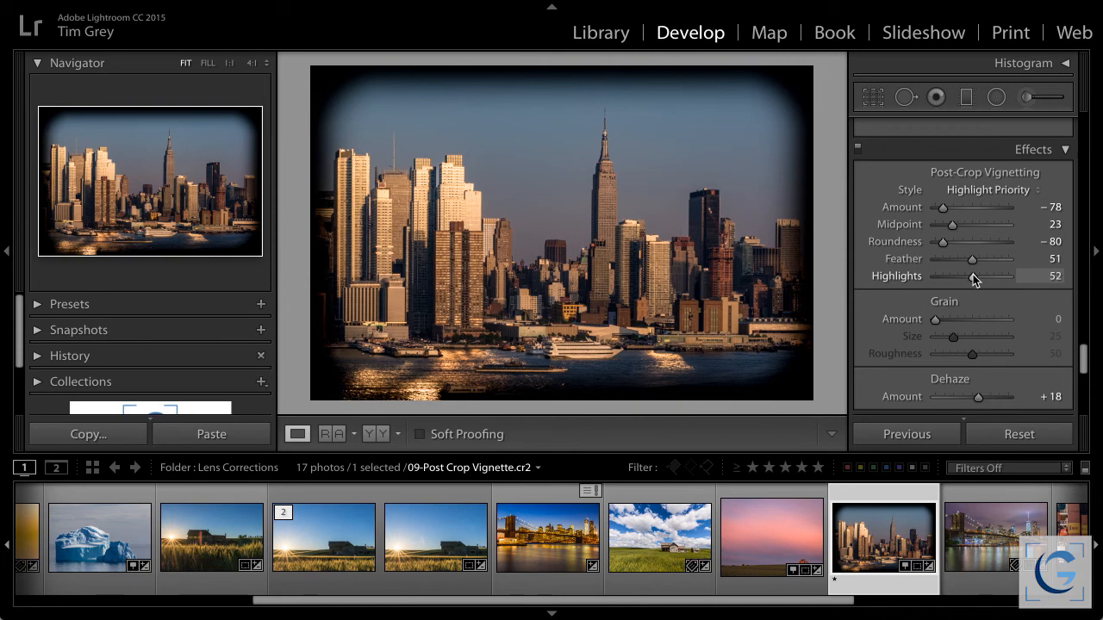
left_click_drag(945, 207, 960, 227)
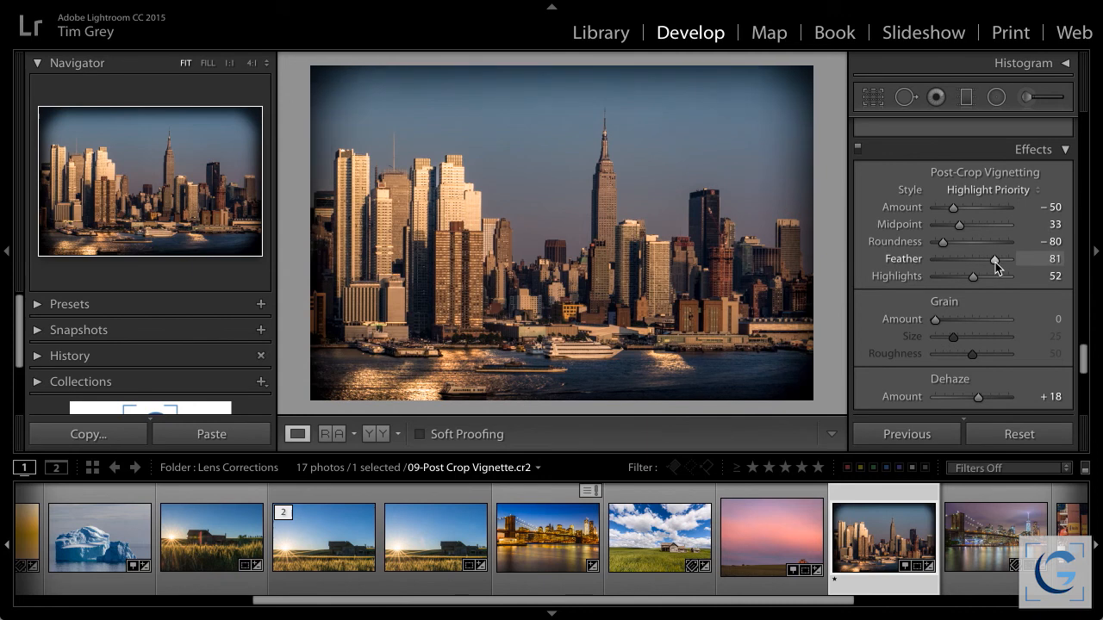
left_click_drag(955, 209, 966, 209)
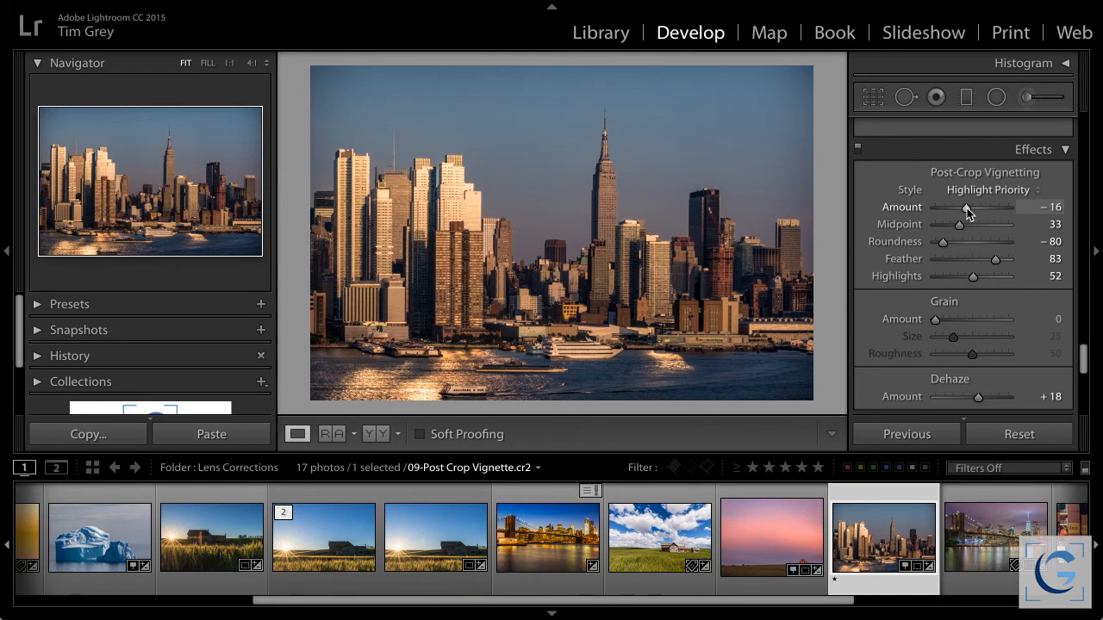
Step: Open 10-Profile Fine Tuning.cr2 and set the lens profile's Distortion correction amount to 17
scroll(930, 530, "down", 2)
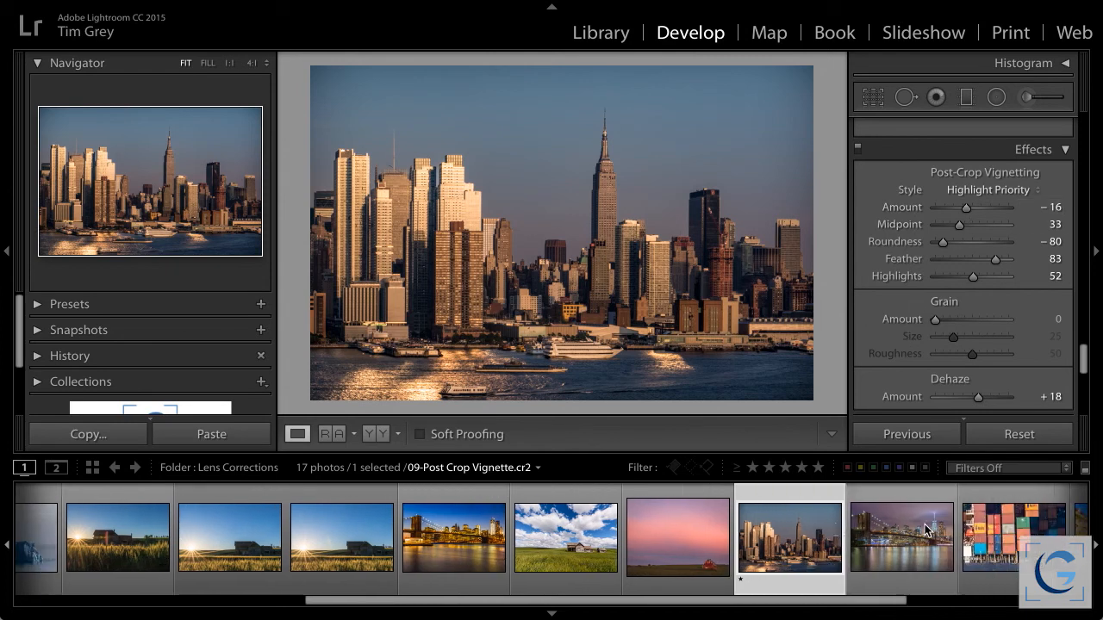
left_click(892, 529)
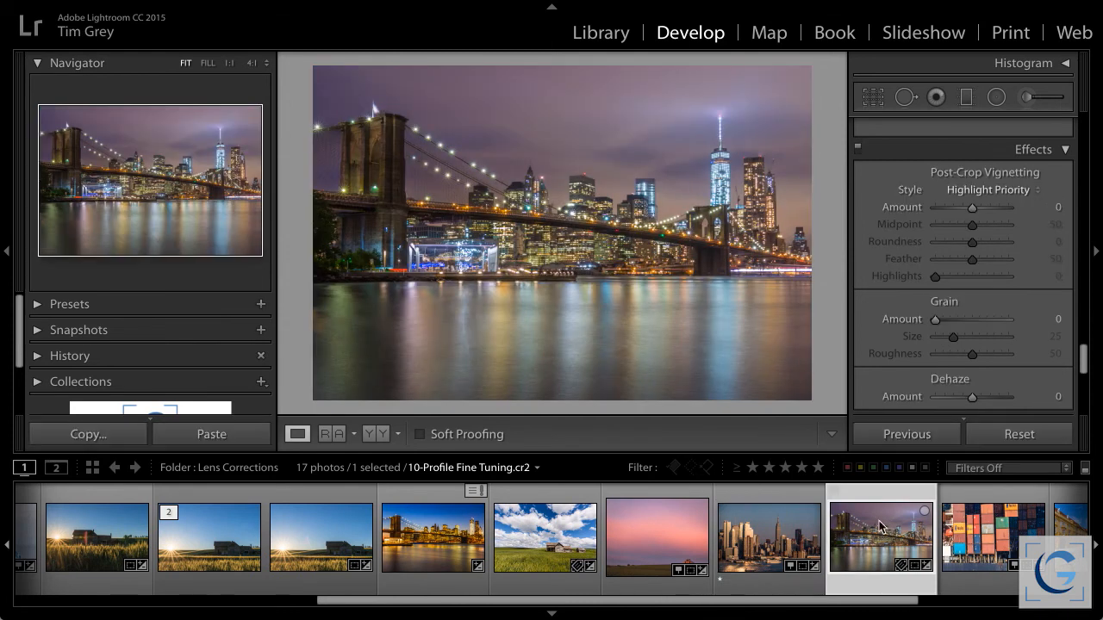
scroll(935, 349, "up", 10)
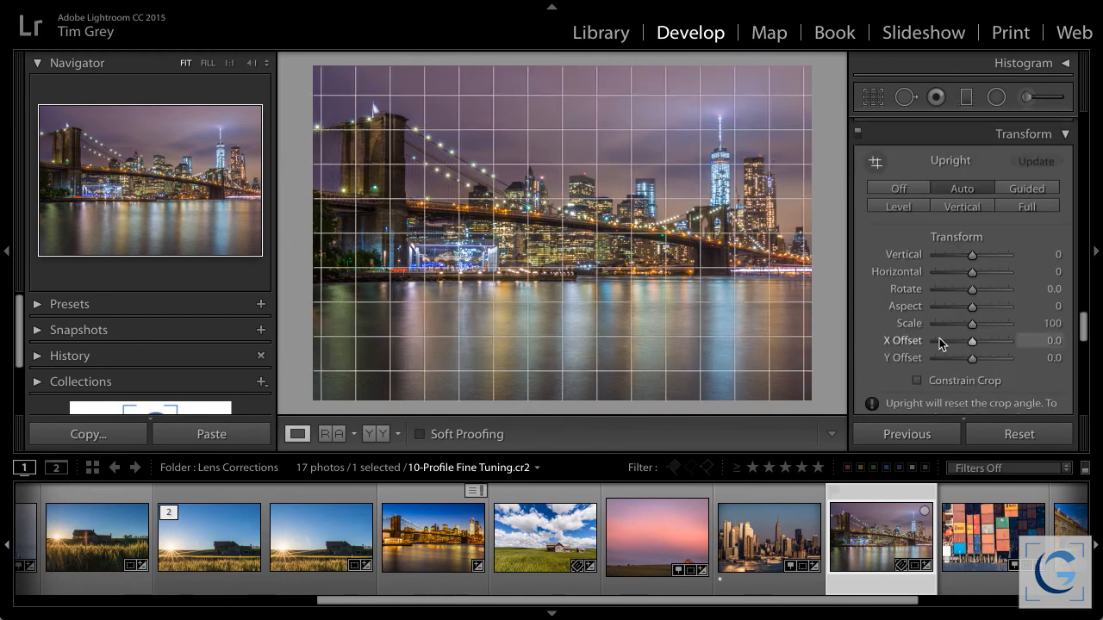
scroll(942, 345, "down", 3)
scroll(941, 344, "up", 4)
scroll(941, 344, "up", 2)
left_click(913, 181)
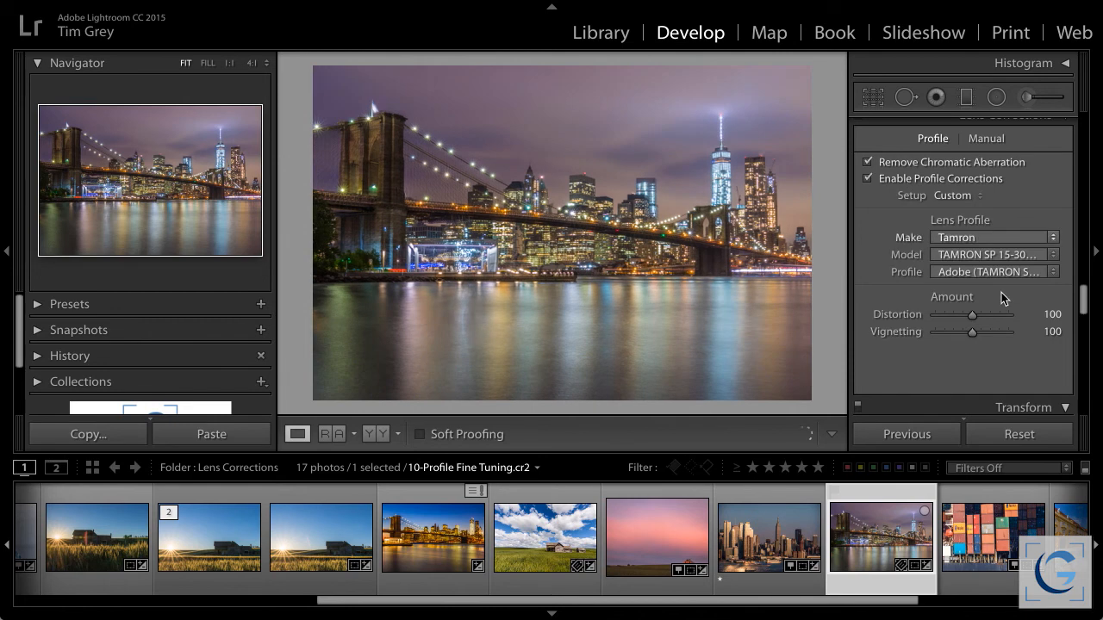
left_click_drag(972, 313, 943, 317)
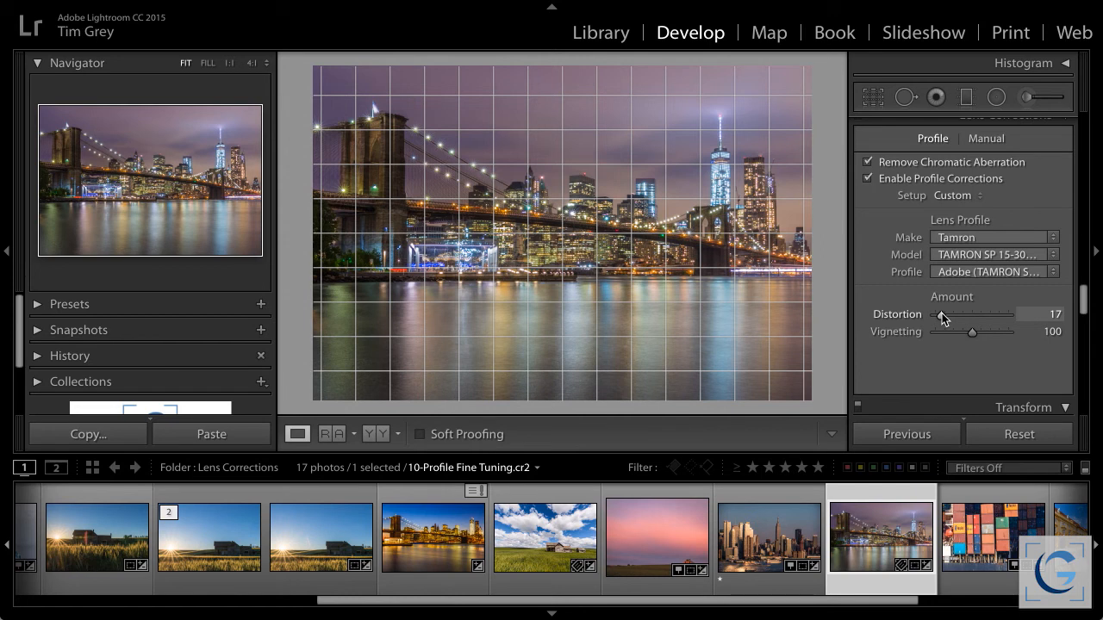
Step: Open 11-Guided Upright 1.cr2 and compare the containers with Enable Profile Corrections off and on, leaving it enabled
left_click(952, 517)
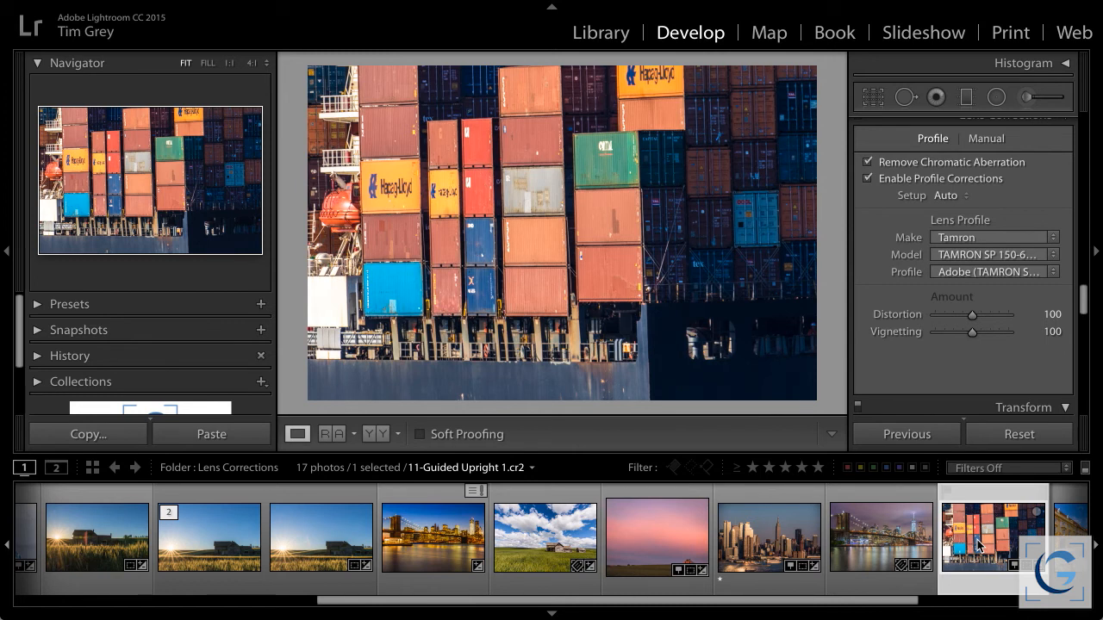
left_click(868, 179)
left_click(868, 179)
left_click(868, 179)
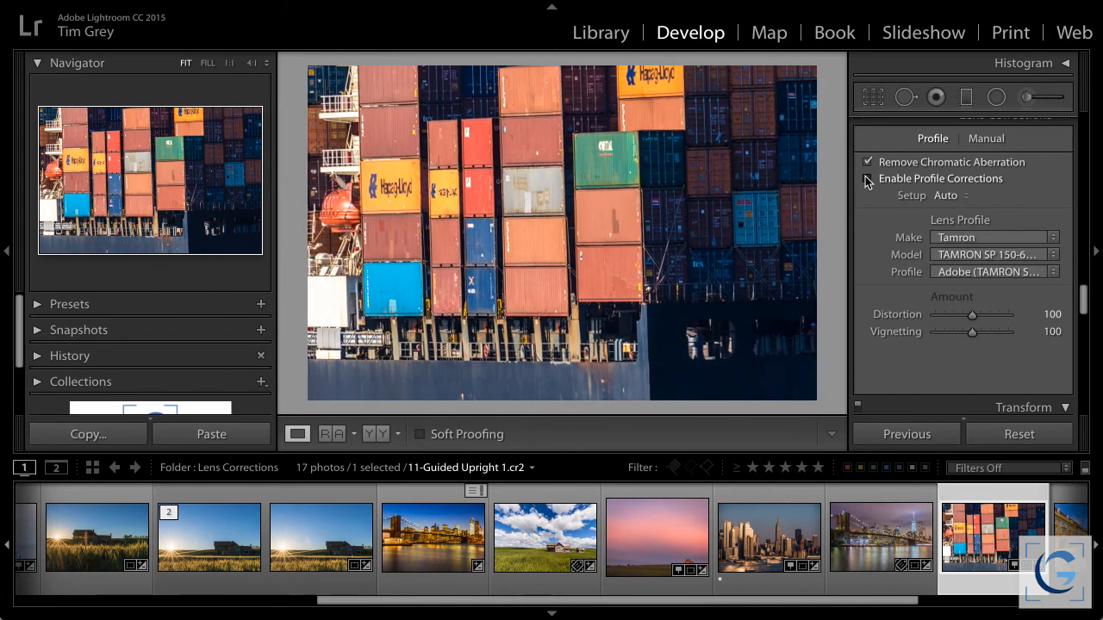
left_click(868, 180)
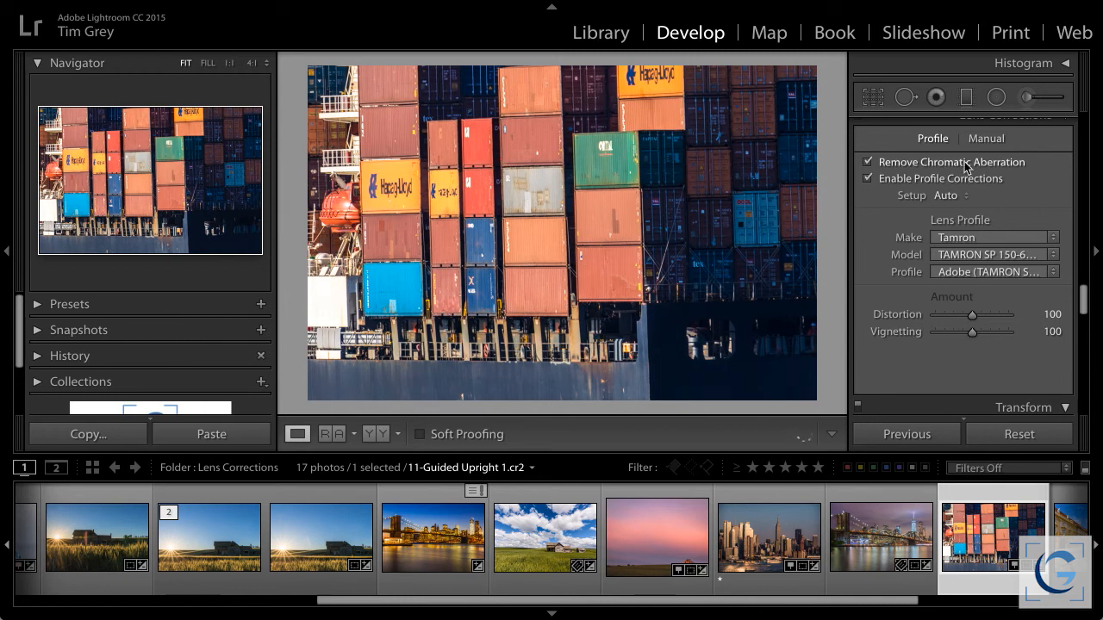
Step: Try the Auto, Level, Vertical and Full Upright corrections on the container photo and set Upright back to Off
scroll(1014, 224, "down", 3)
scroll(1002, 225, "down", 1)
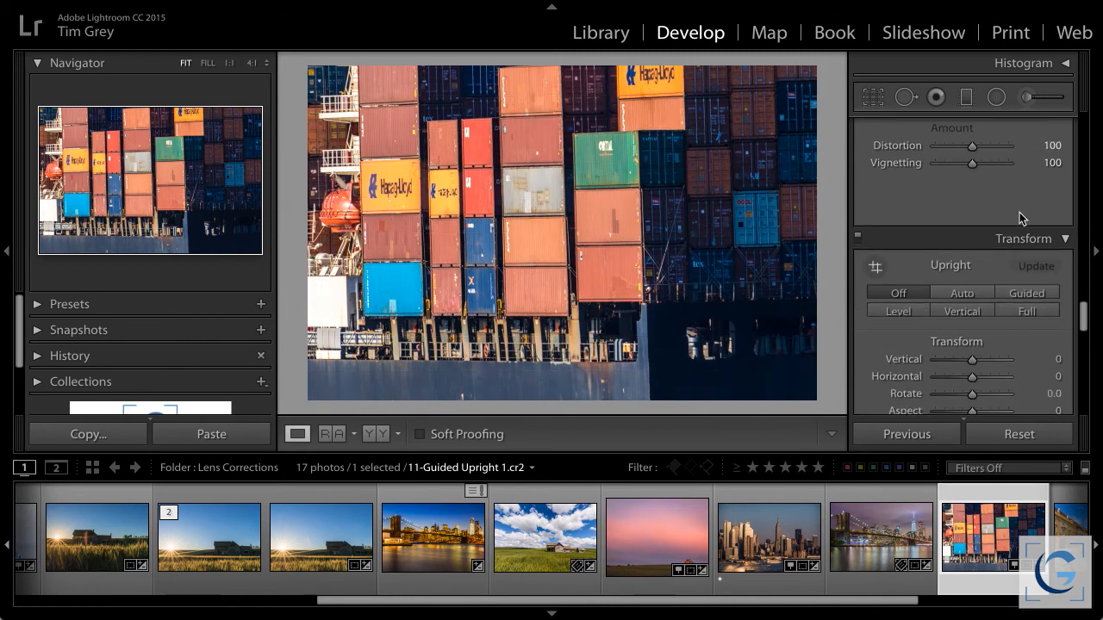
scroll(1013, 240, "down", 3)
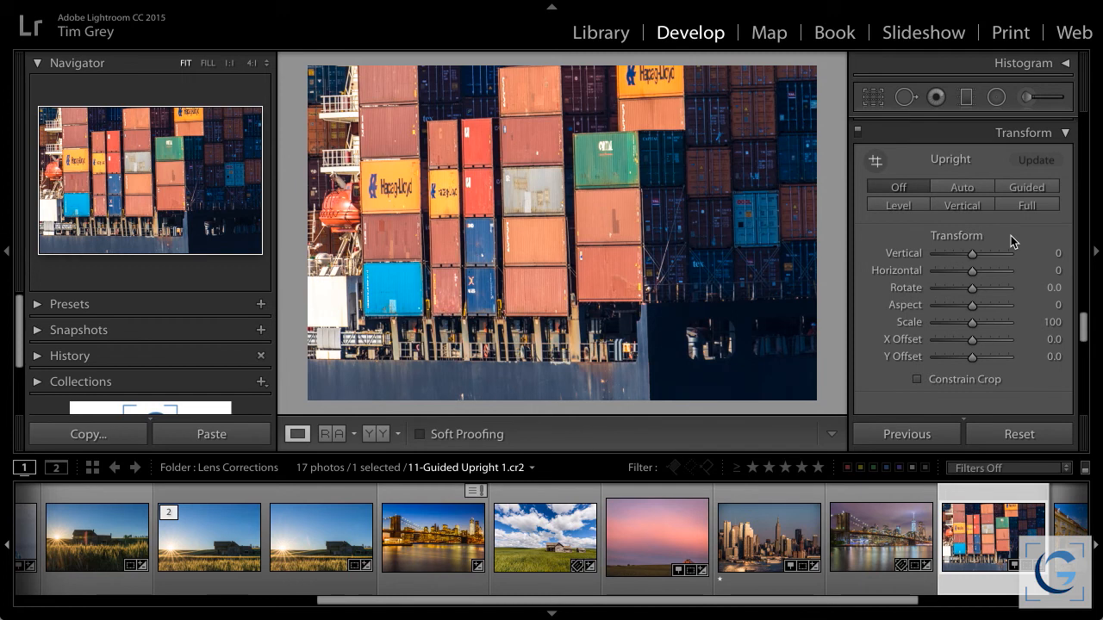
left_click(969, 190)
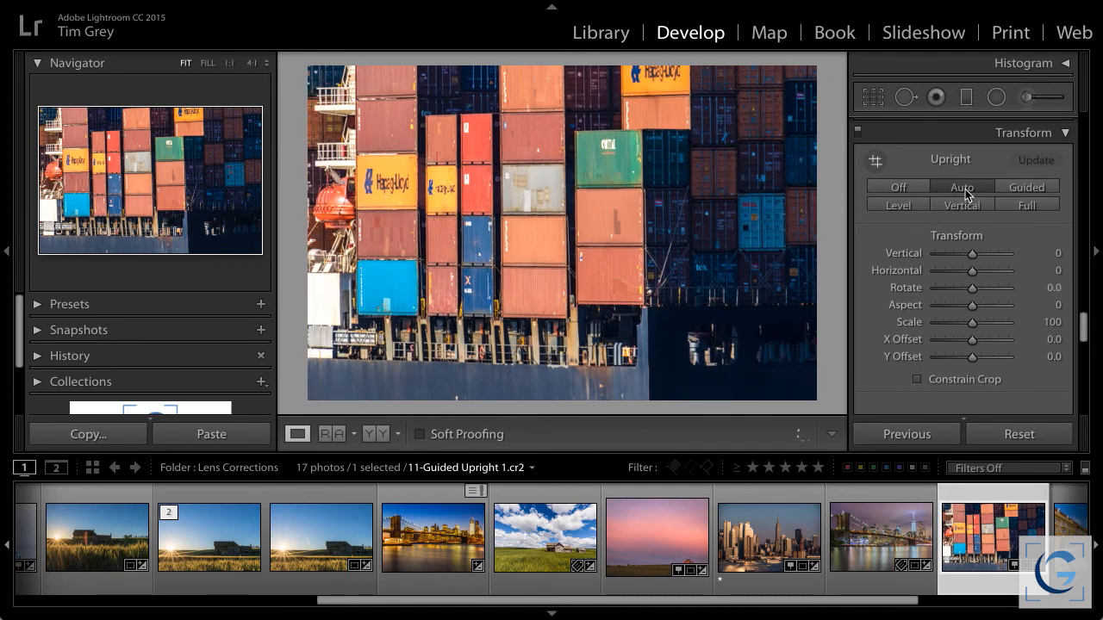
left_click(898, 206)
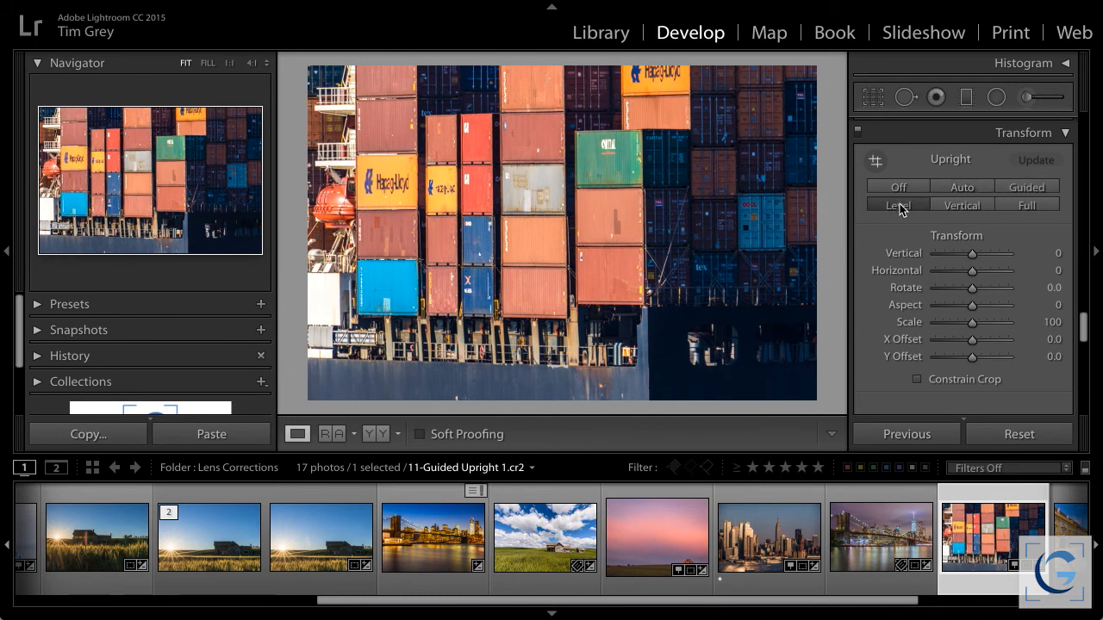
left_click(961, 204)
left_click(1028, 205)
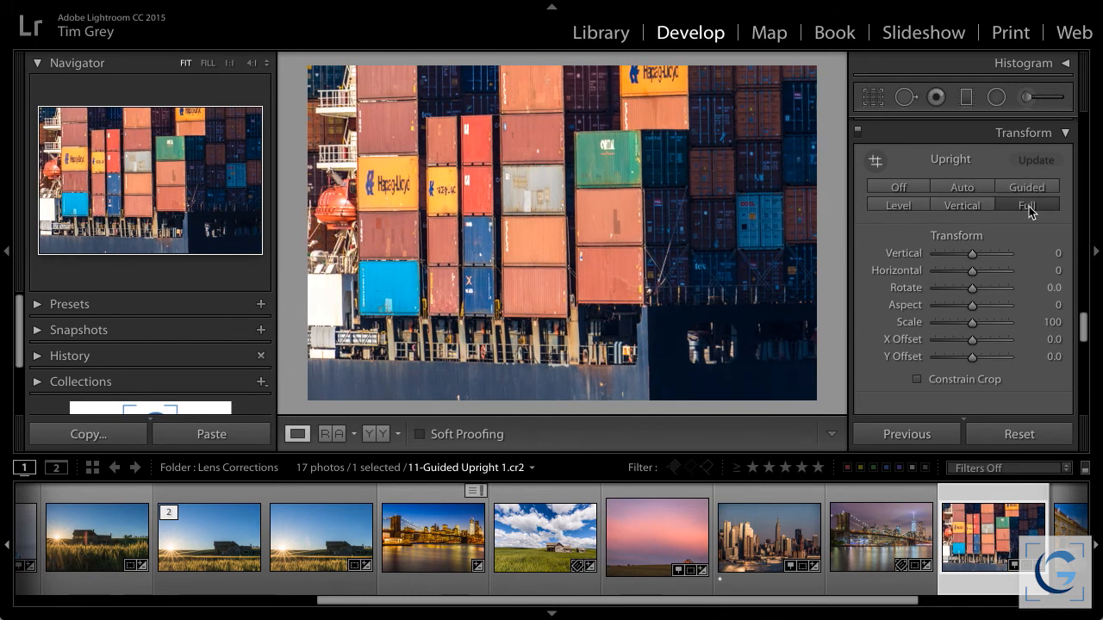
left_click(902, 187)
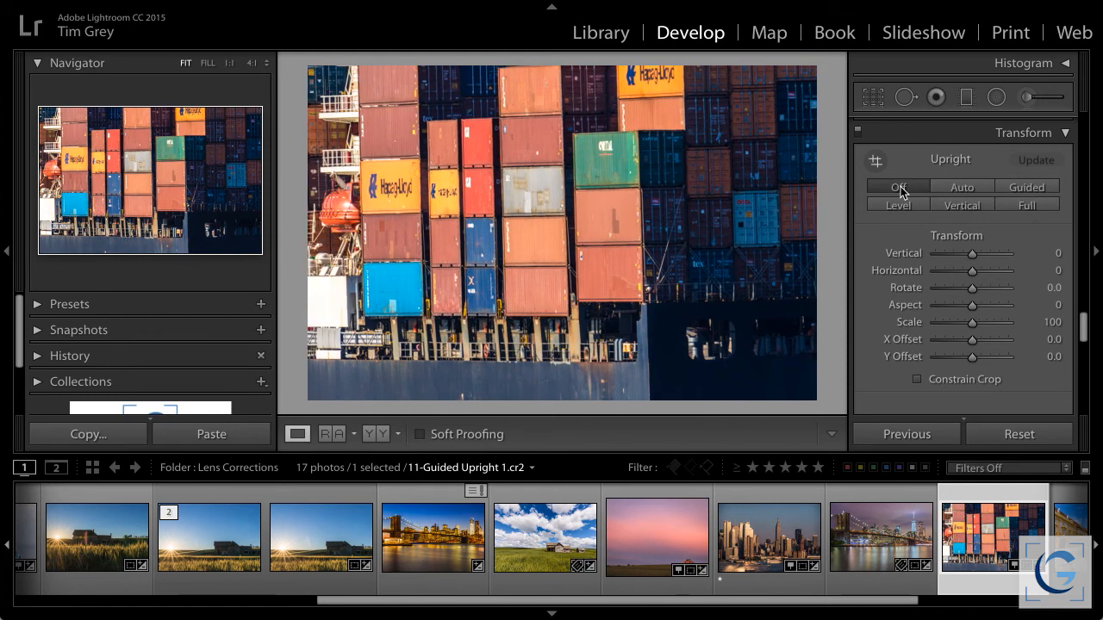
Step: Straighten the container photo with Guided Upright, drawing vertical guides along the edges of the leftmost stack and a stack near the right side
left_click(1031, 188)
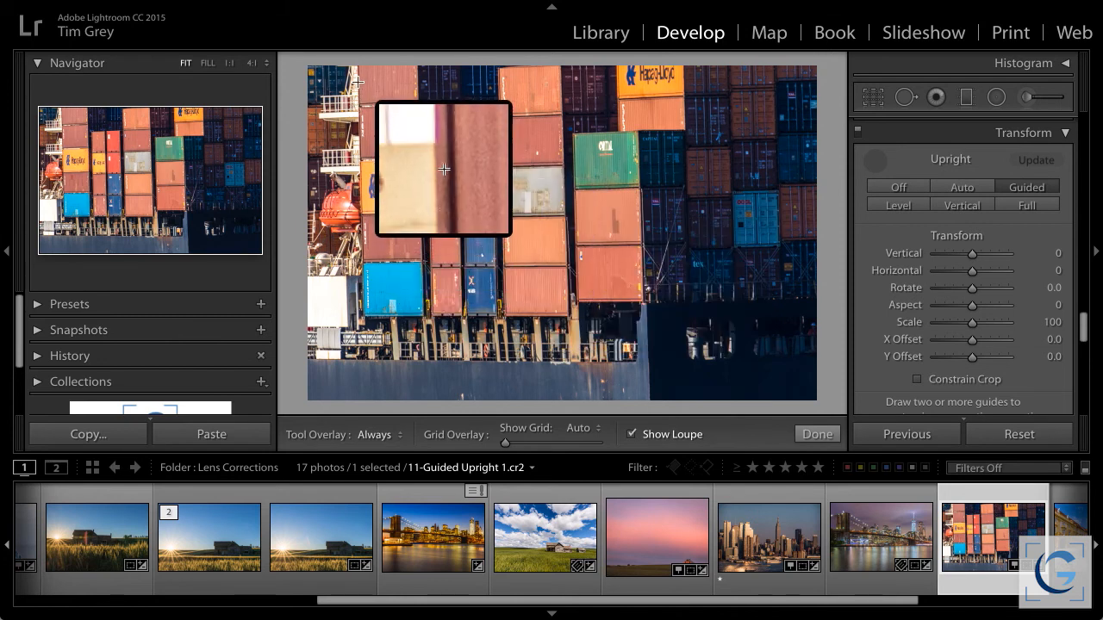
left_click_drag(359, 81, 363, 315)
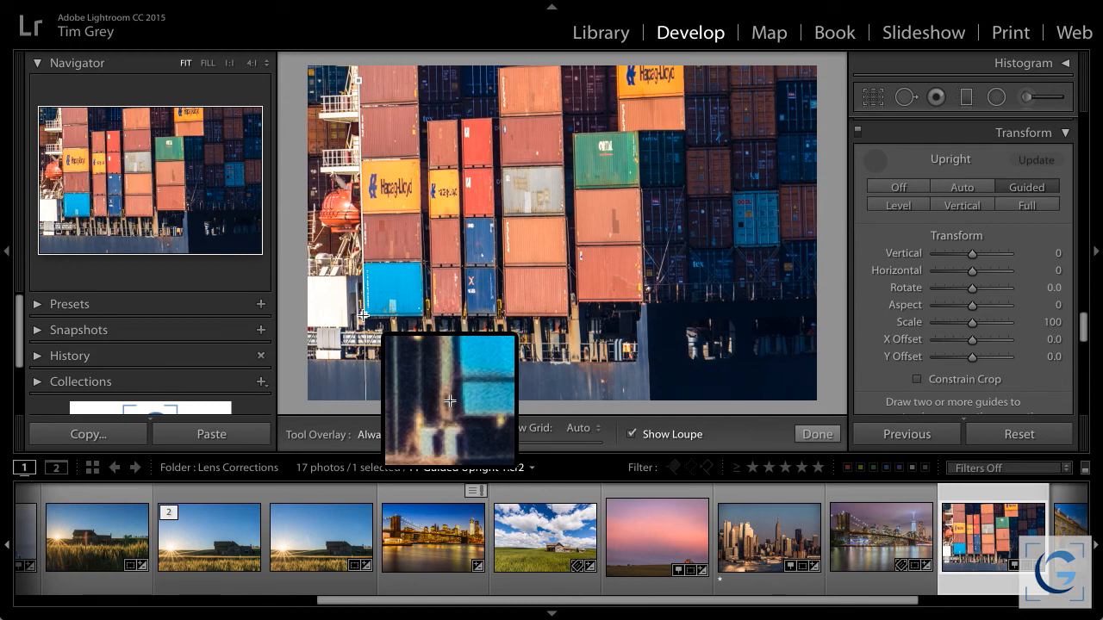
left_click_drag(363, 315, 450, 315)
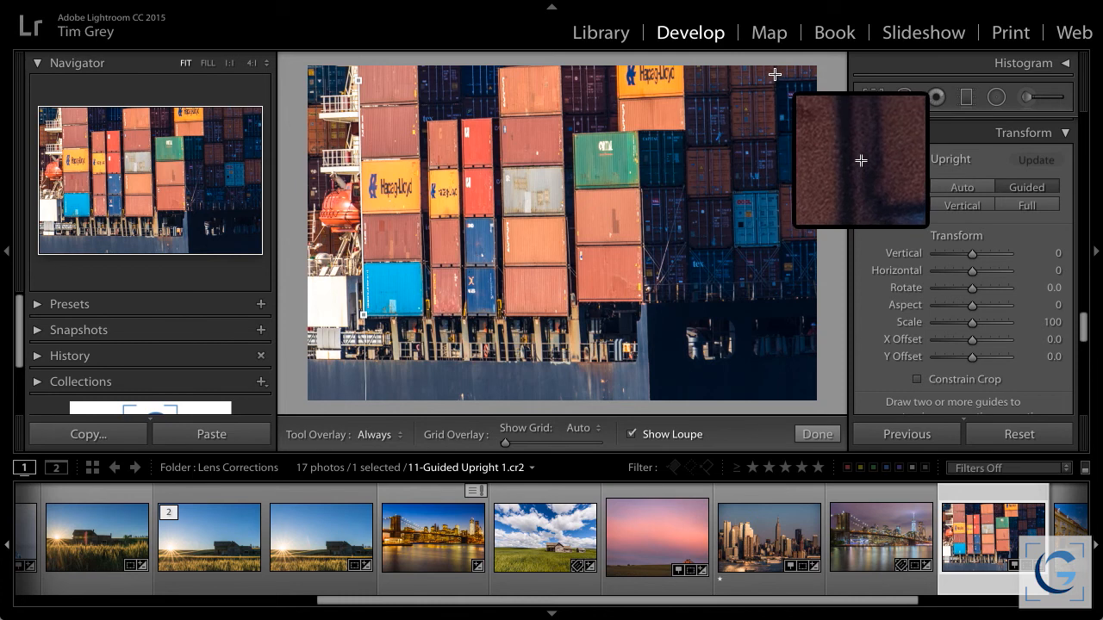
left_click_drag(774, 76, 782, 271)
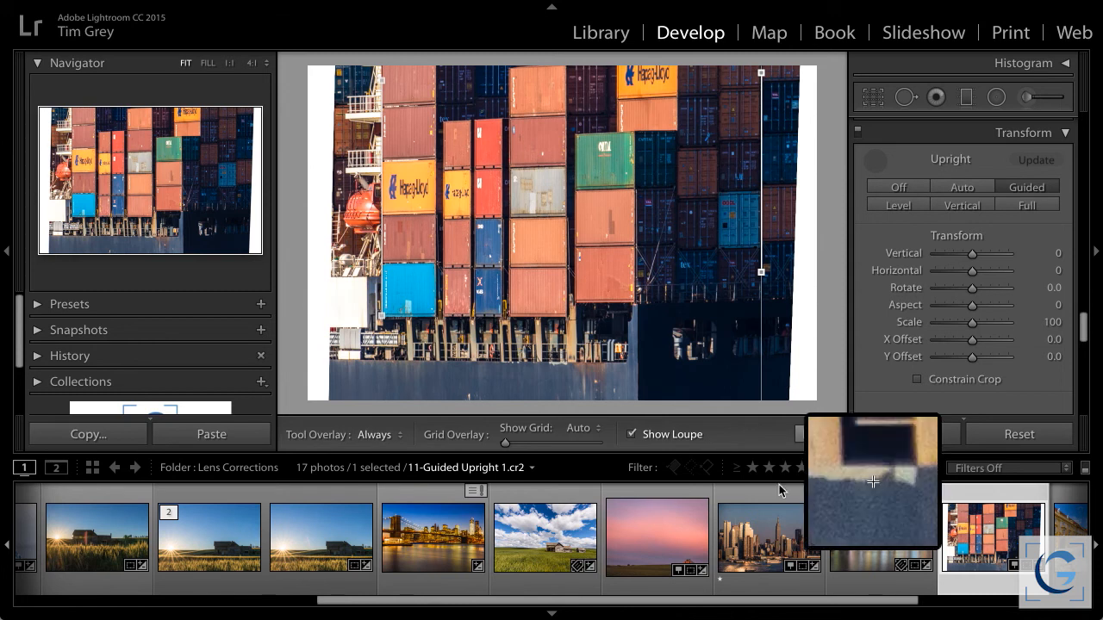
Step: Open 12-Guided Upright 2.cr2 and draw two horizontal Guided Upright guides along the rear building's roofline and the ledge on its facade
scroll(939, 530, "down", 1)
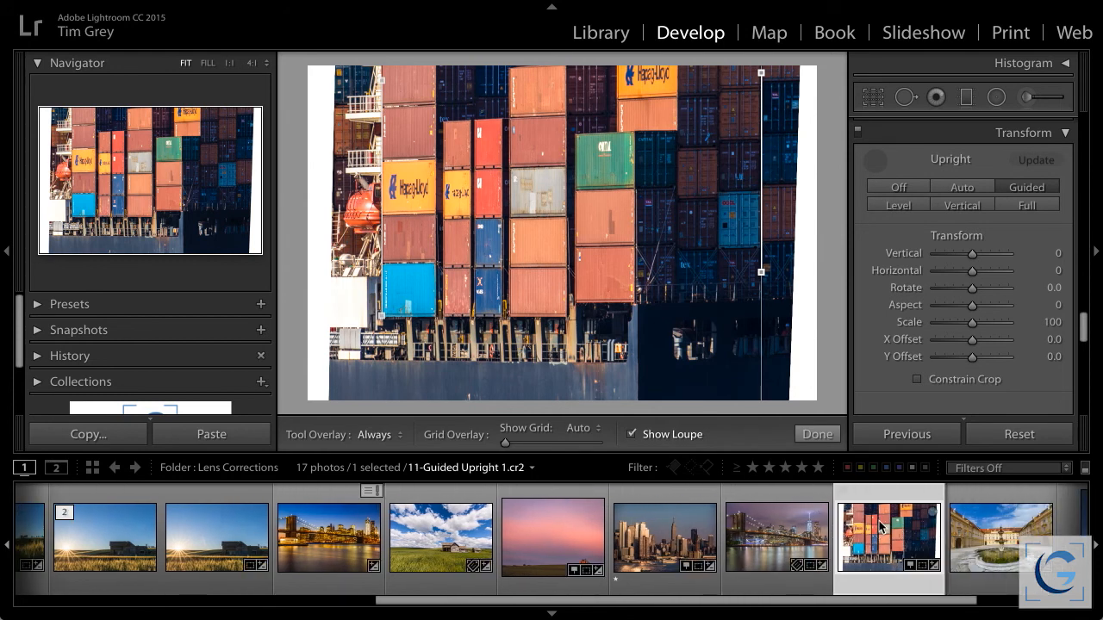
left_click(980, 528)
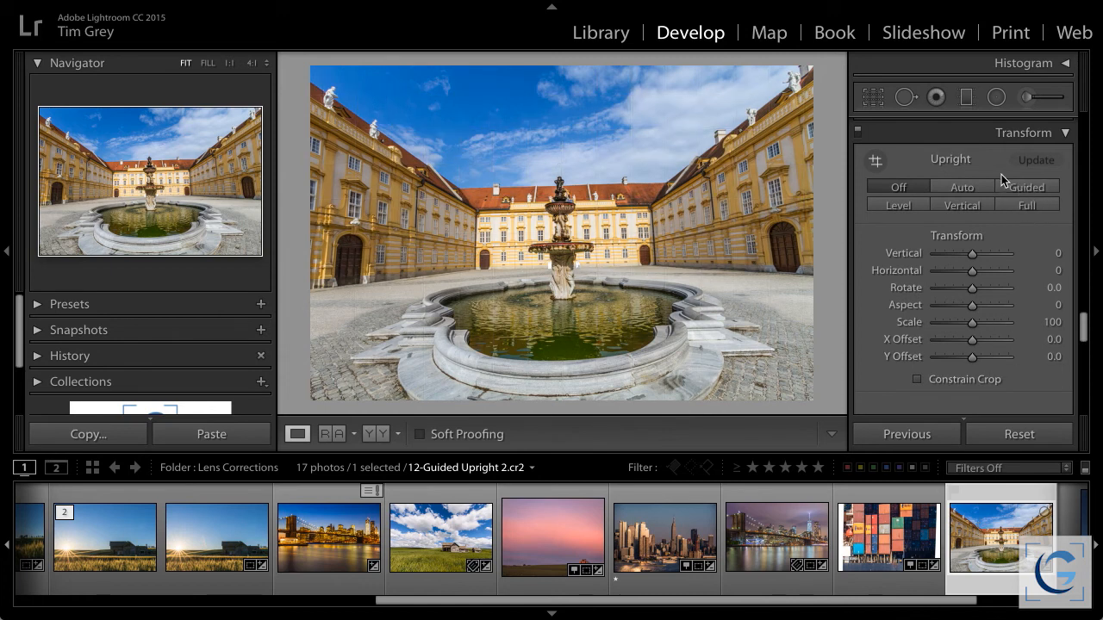
left_click(1031, 187)
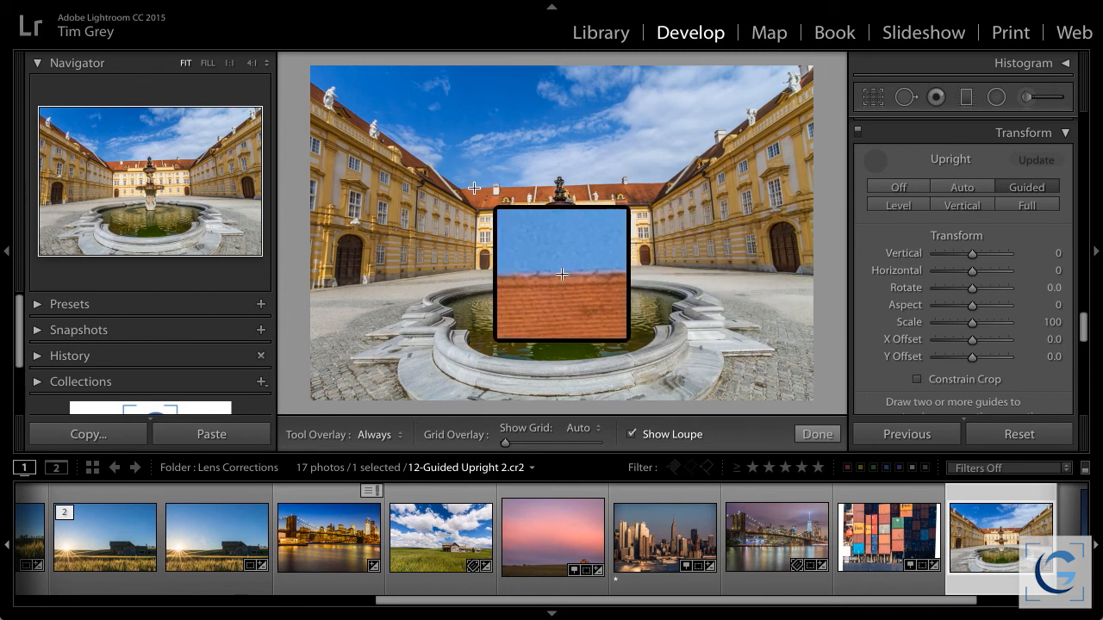
left_click_drag(470, 188, 649, 182)
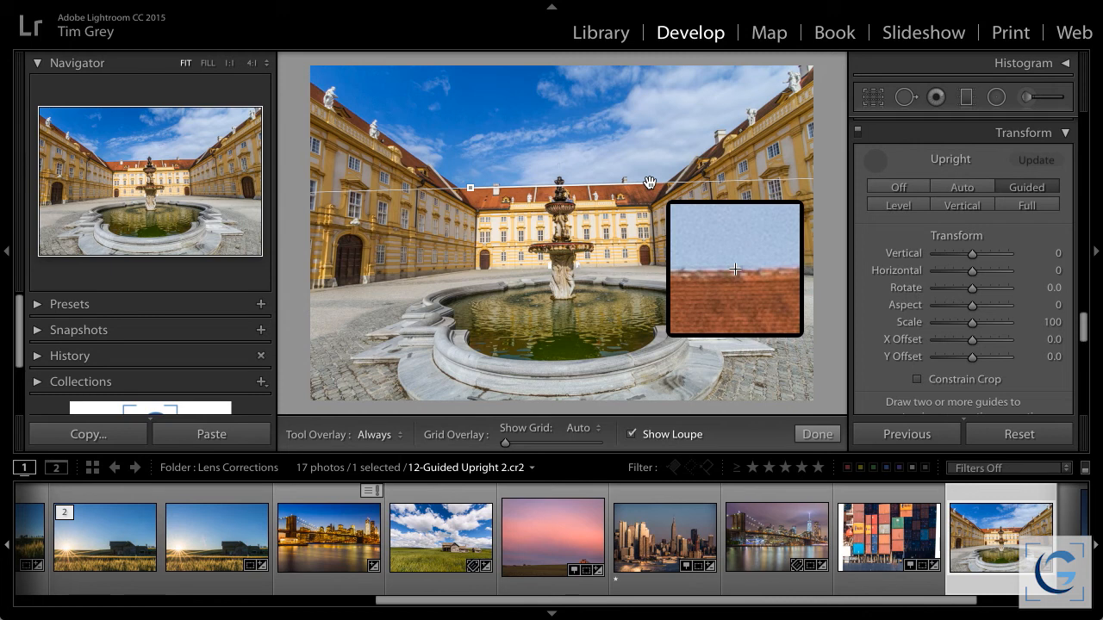
left_click_drag(650, 182, 650, 182)
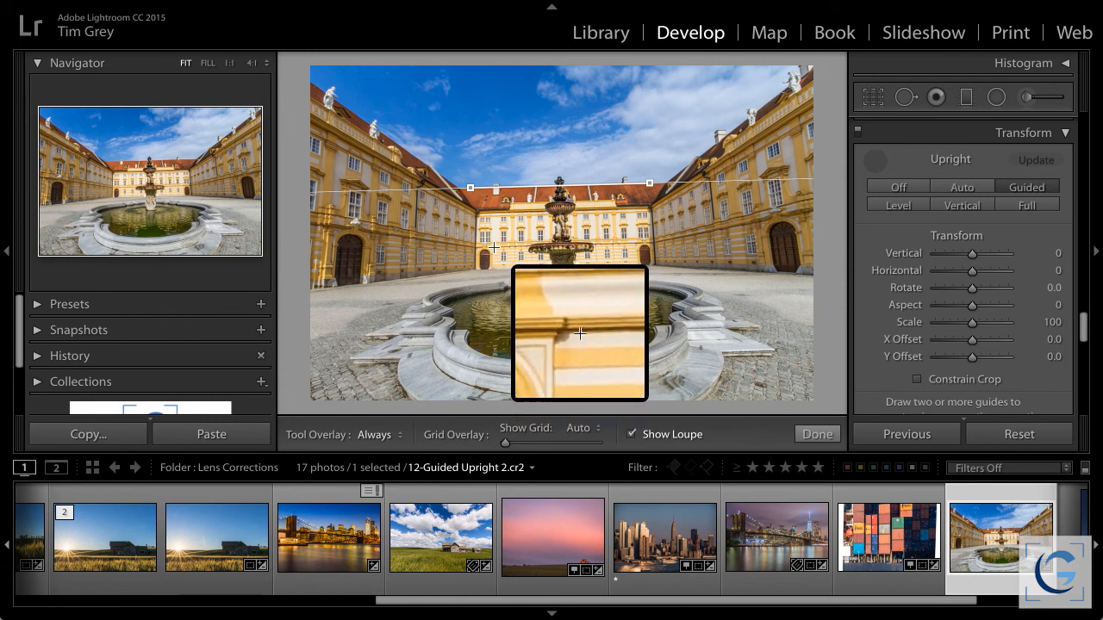
left_click_drag(494, 247, 630, 244)
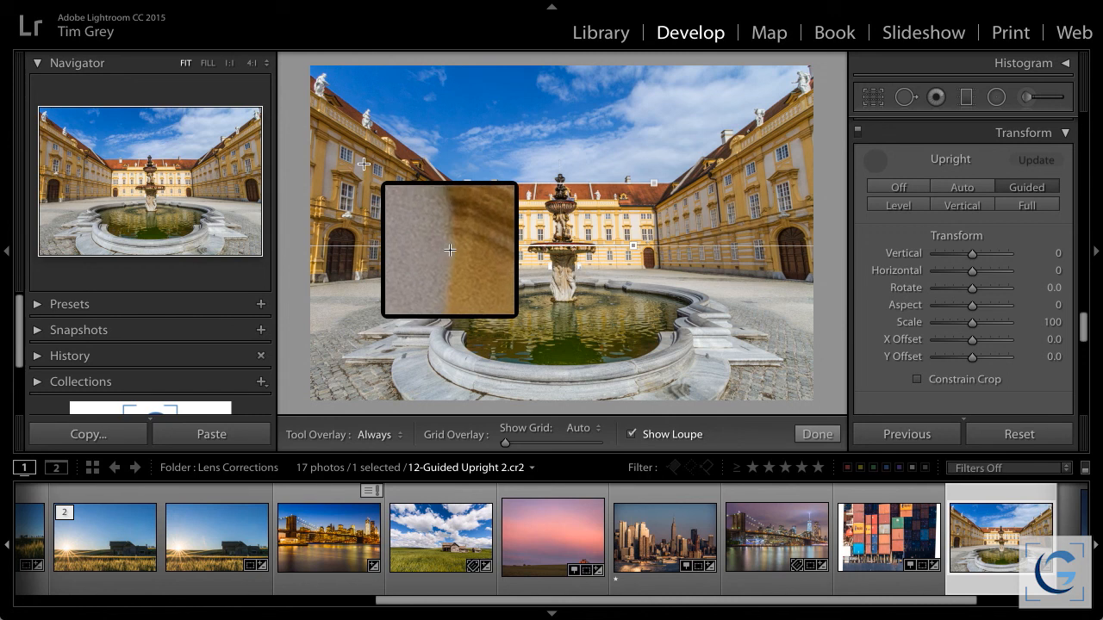
Step: Add vertical Guided Upright guides along window edges on the left and right courtyard buildings and finish the correction
left_click_drag(363, 163, 362, 186)
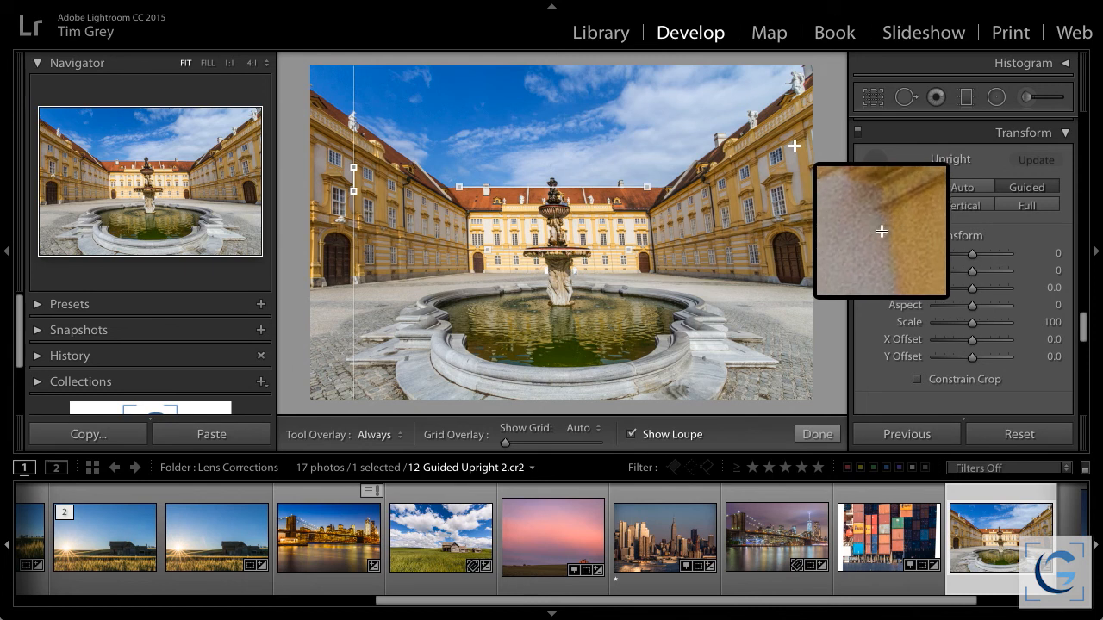
left_click_drag(794, 146, 802, 197)
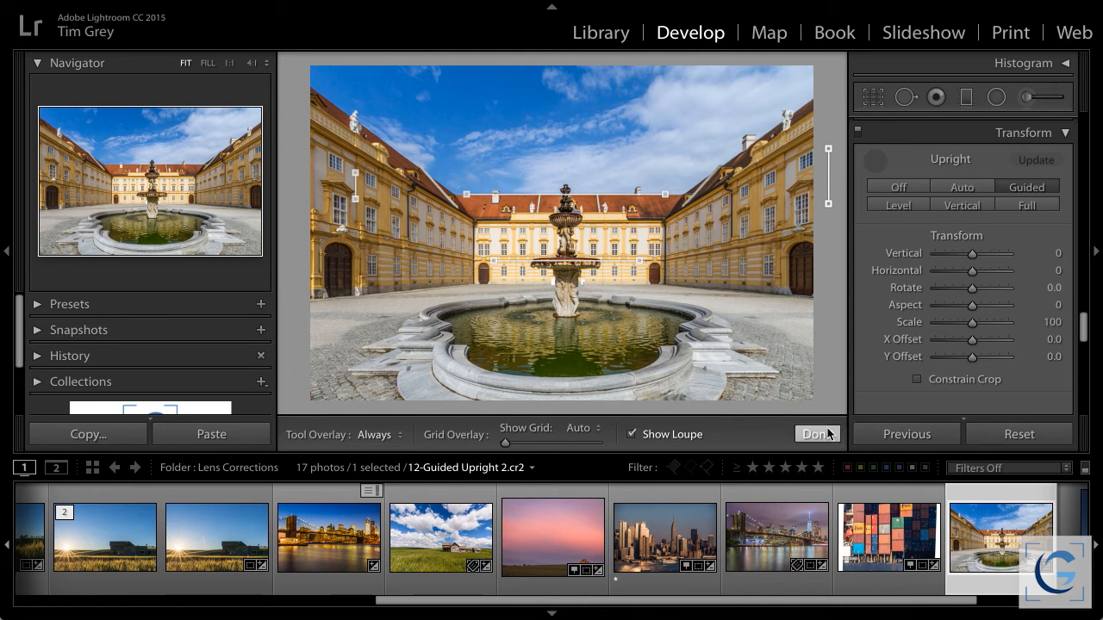
left_click(818, 434)
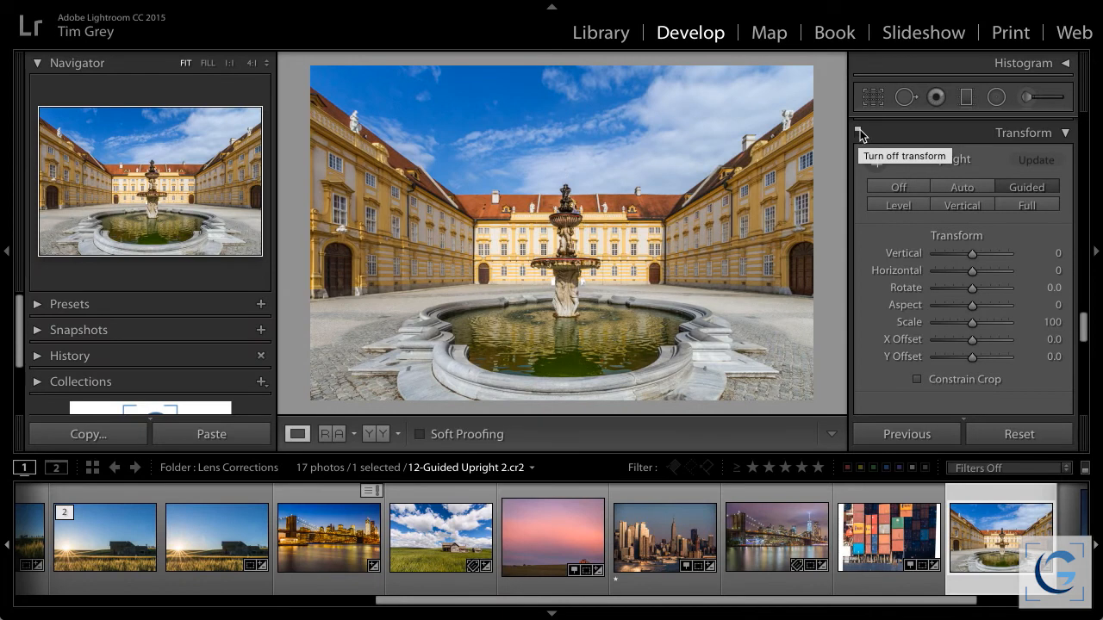
Step: Compare the courtyard photo with the Transform corrections off and on, leaving them enabled
left_click(859, 134)
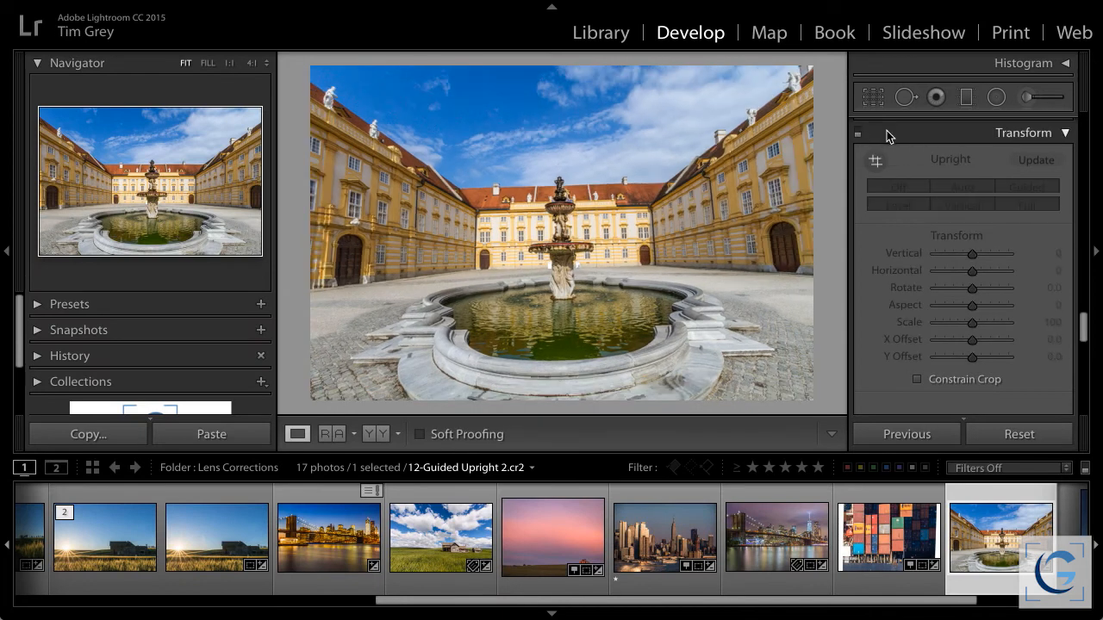
left_click(859, 134)
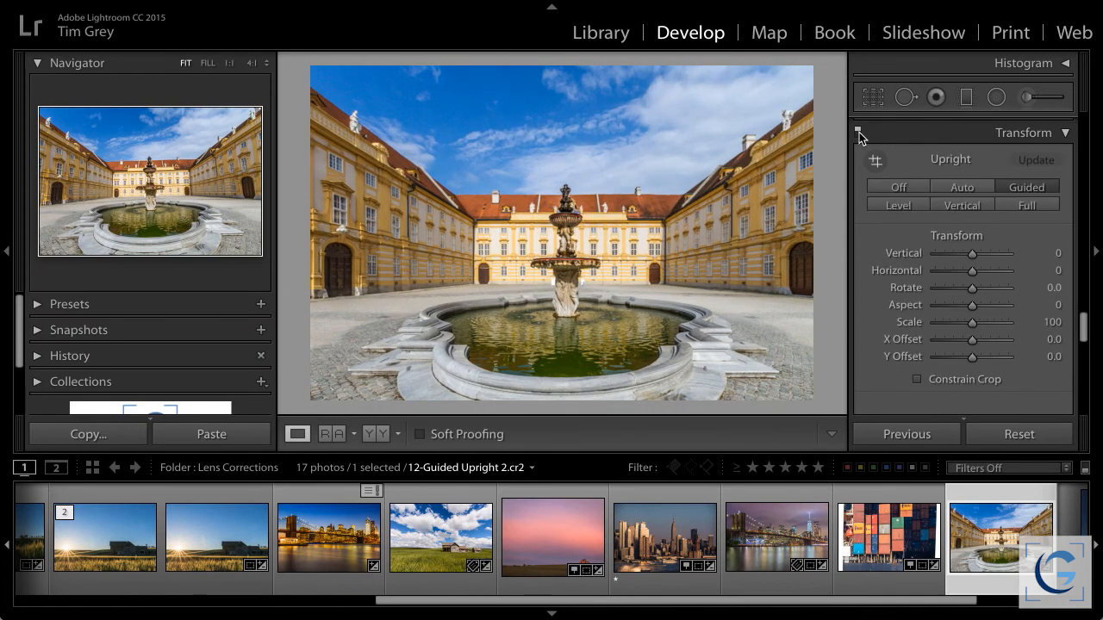
left_click(859, 133)
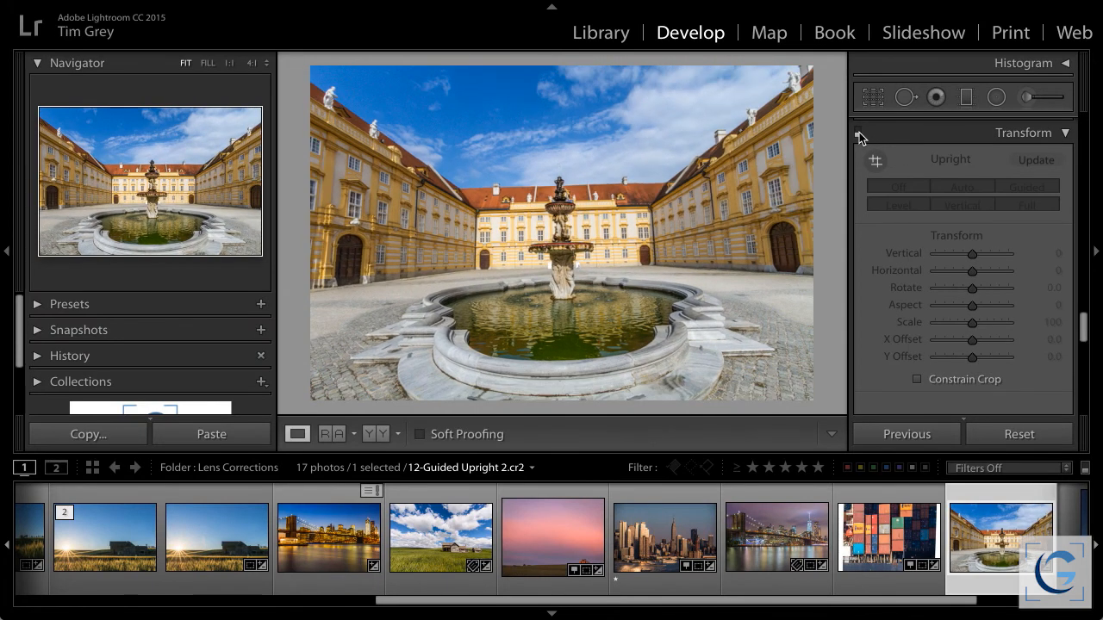
left_click(859, 134)
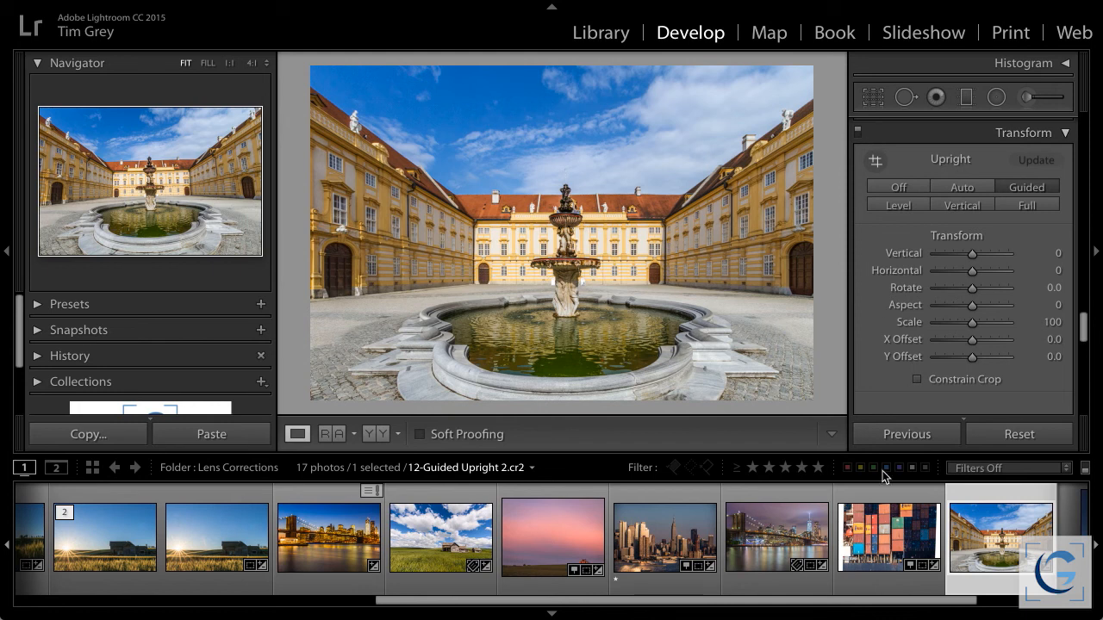
Step: Open 13-Transform.cr2 and set its Vertical transform to -30 and Horizontal to +13
scroll(948, 533, "down", 1)
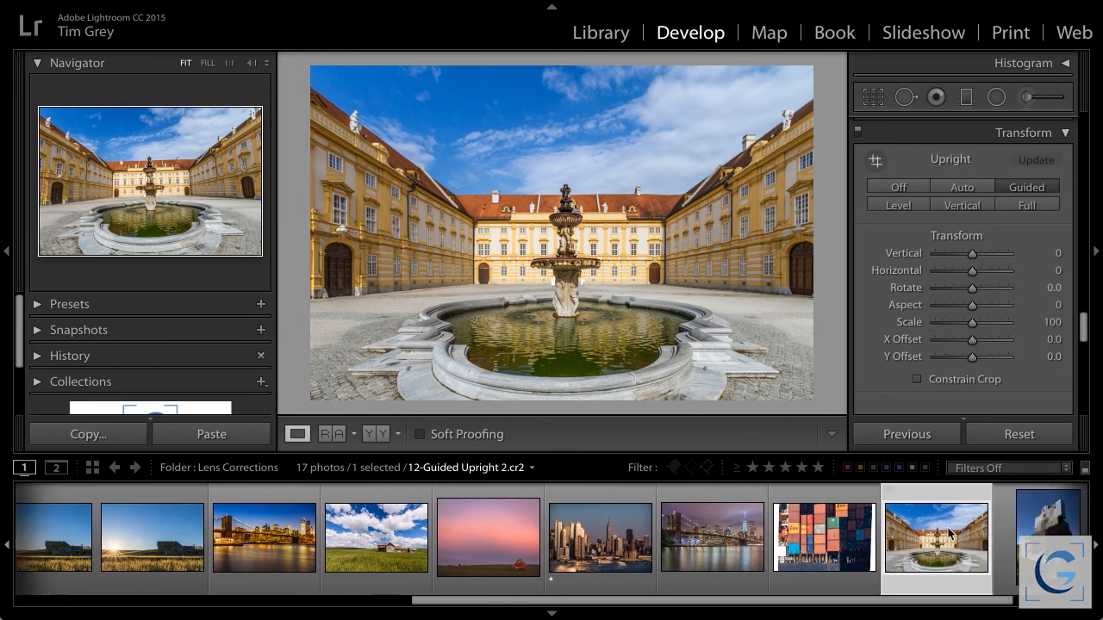
left_click(1030, 541)
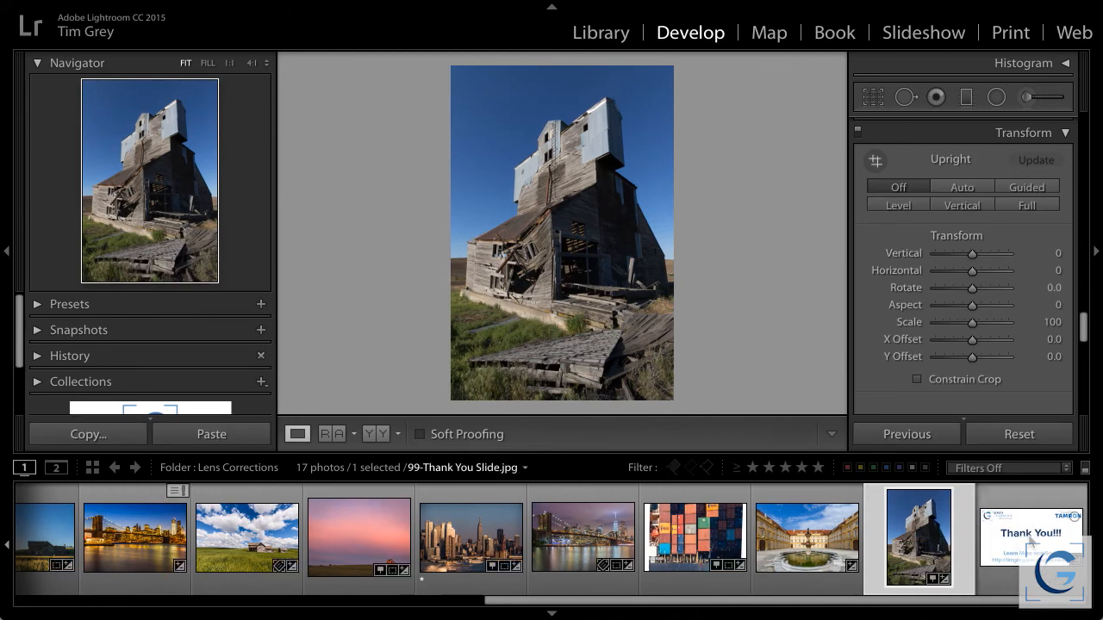
scroll(957, 550, "left", 2)
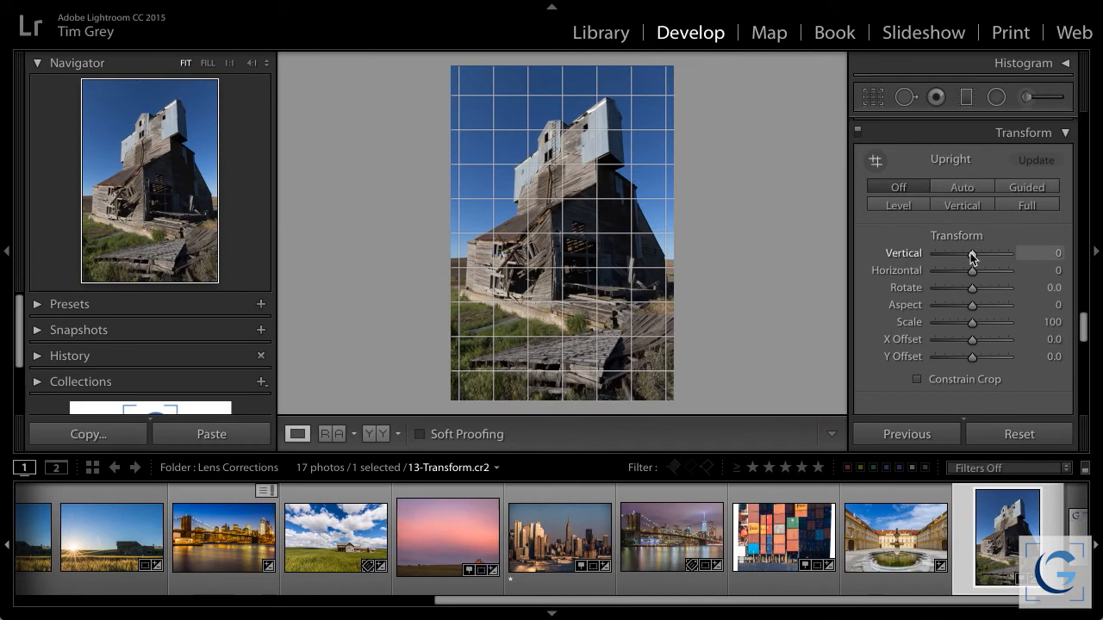
mouse_move(973, 254)
left_mouse_down()
mouse_move(999, 256)
mouse_move(961, 259)
left_mouse_up()
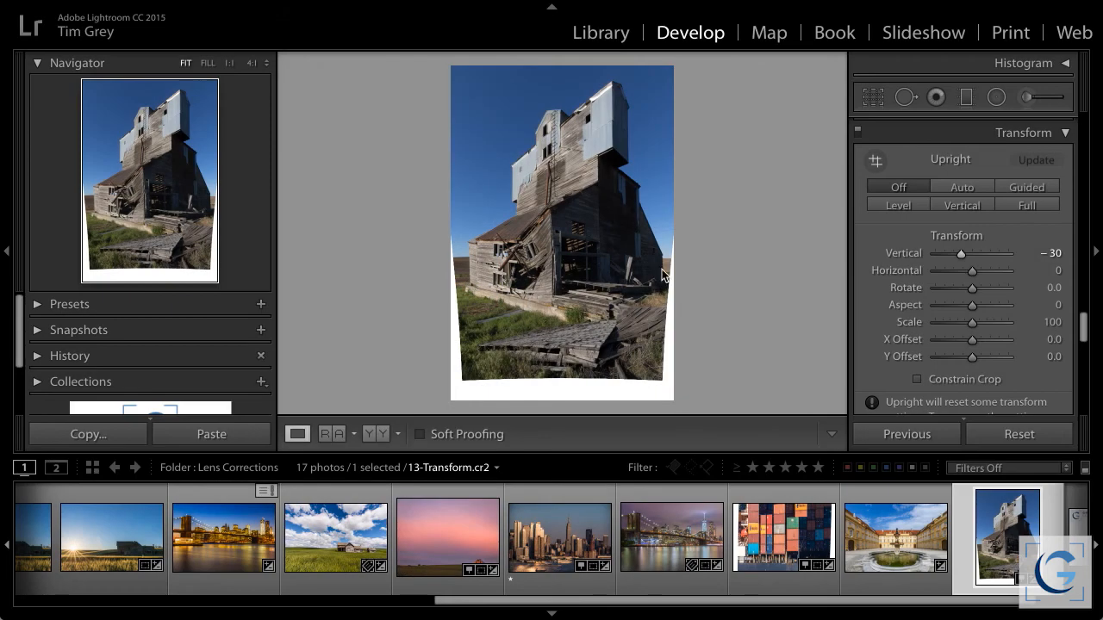
left_click_drag(962, 257, 962, 258)
left_click_drag(972, 270, 977, 273)
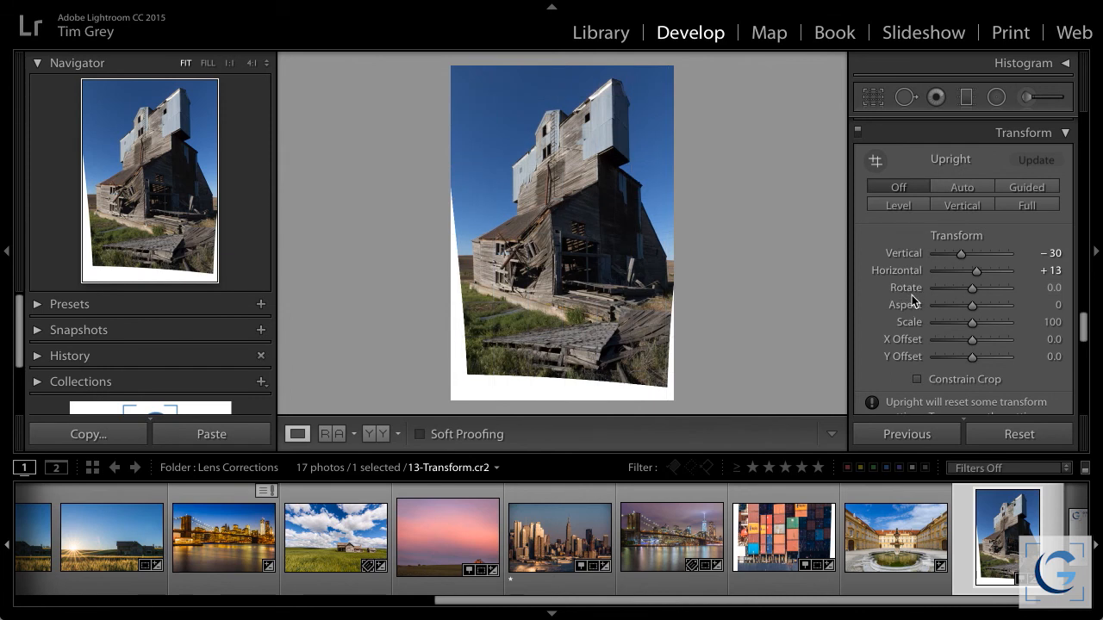
Step: Try Rotate amounts between -0.2 and +4.0 on the wooden building photo, and set Rotate to +0.7
left_click_drag(970, 290, 972, 295)
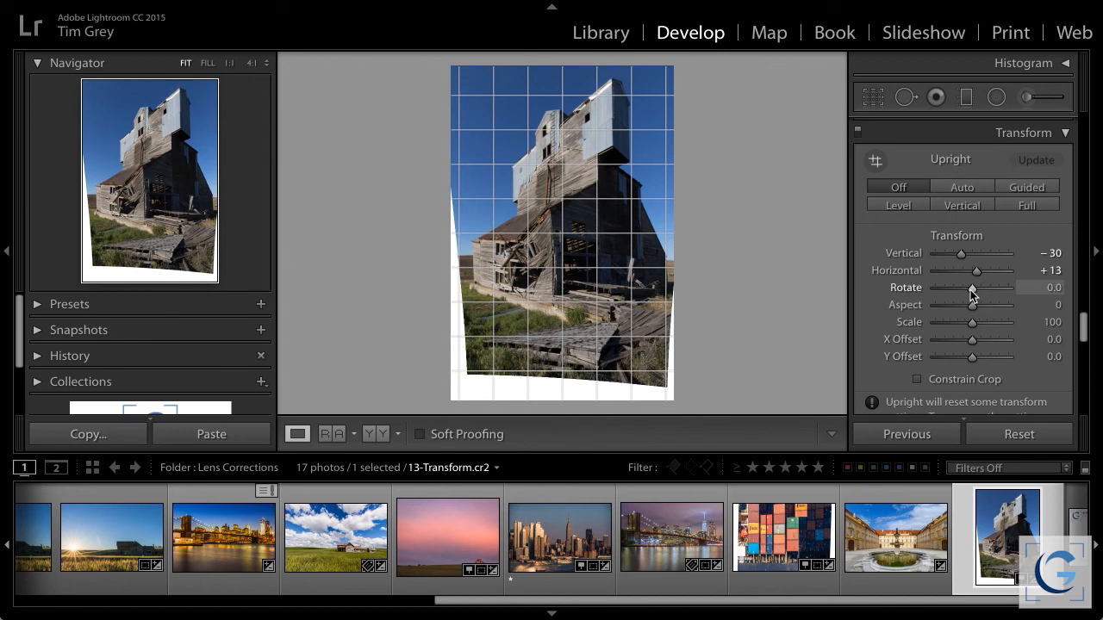
mouse_move(971, 294)
left_mouse_down()
mouse_move(985, 292)
mouse_move(972, 291)
left_mouse_up()
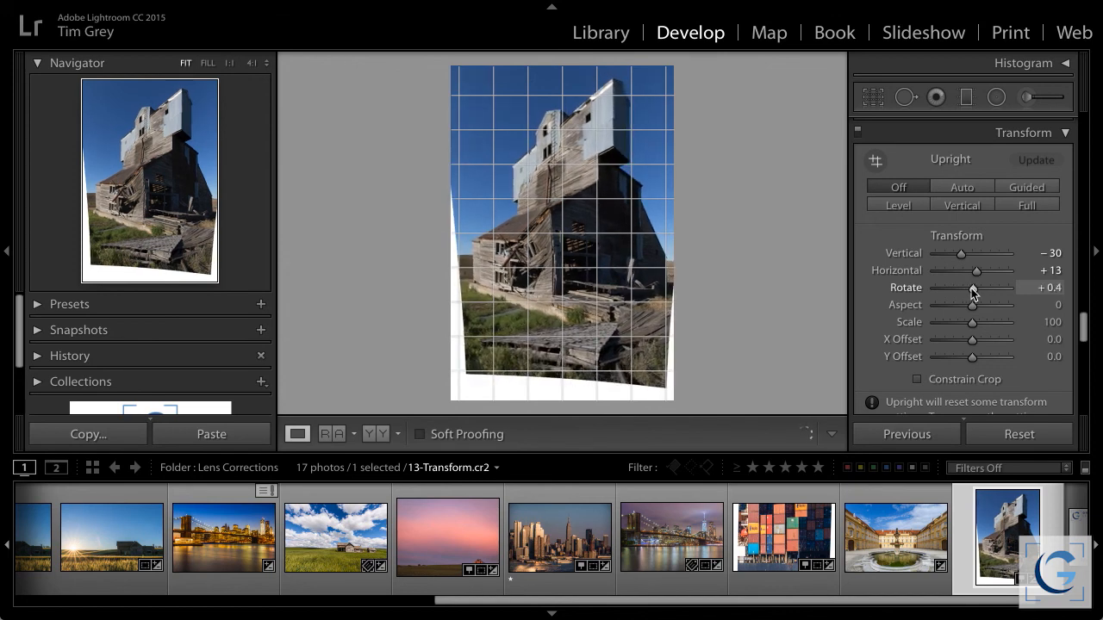
left_click(1034, 288)
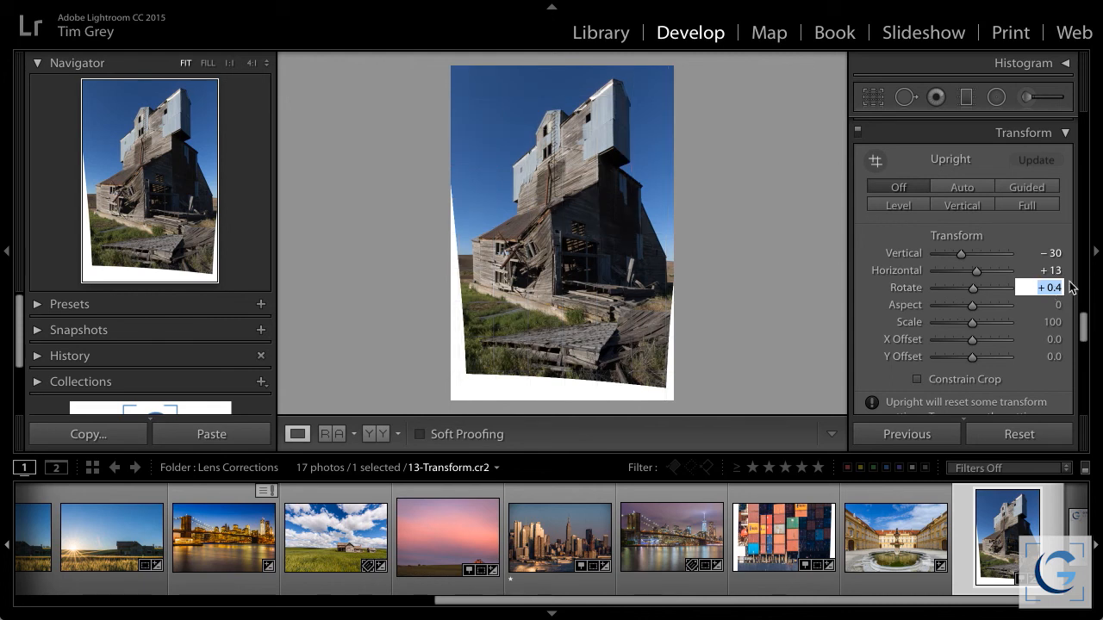
key("Up")
key("Up")
key("Up")
key("Up")
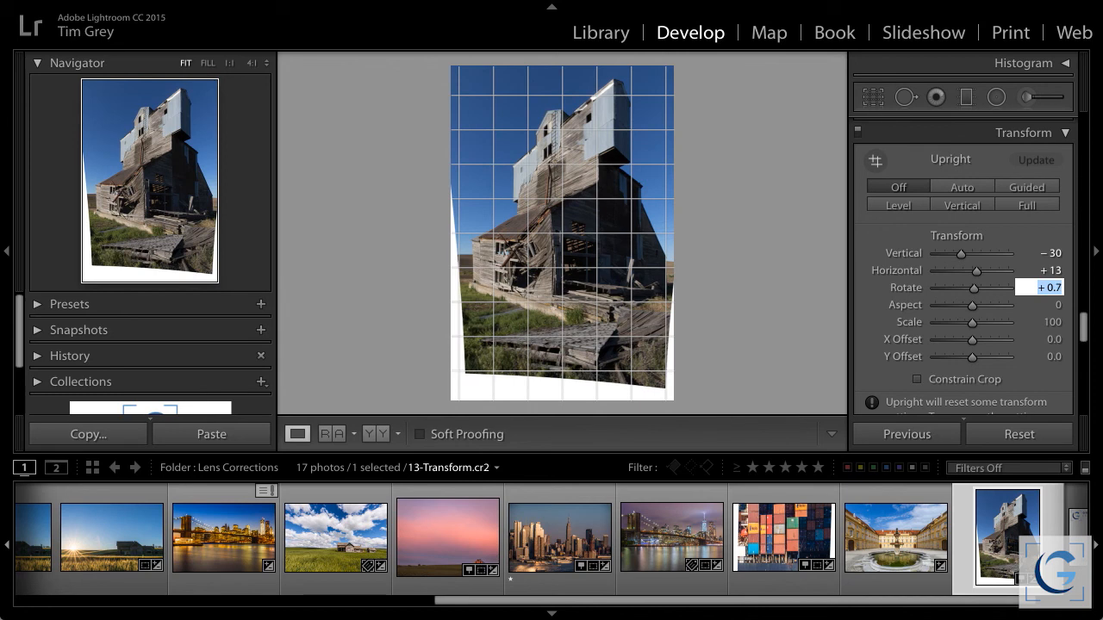
key("Up")
key("Up")
key("Up")
key("Up")
key("Up")
key("Up")
key("Up")
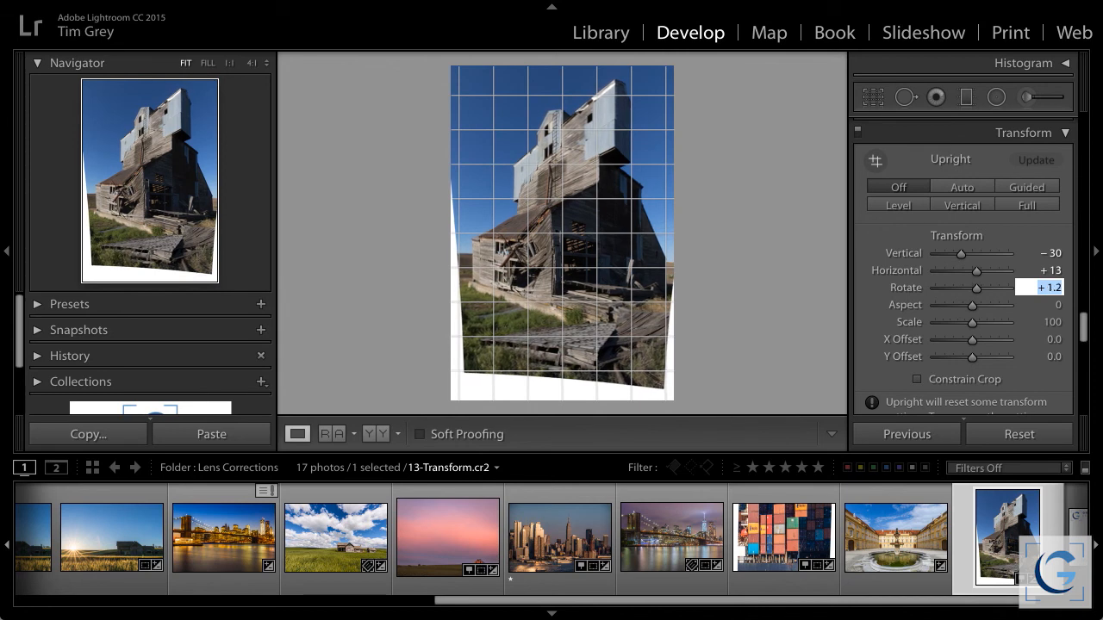
key("Down")
key("Down")
key("Down")
key("Down")
key("Down")
key("Down")
key("Down")
key("Down")
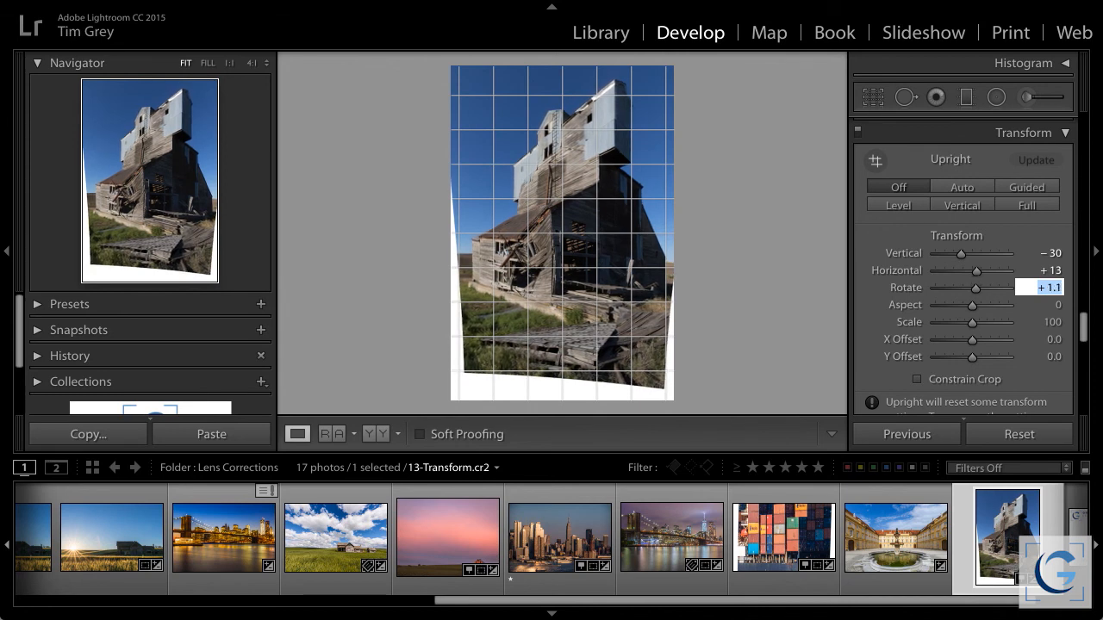
key("Down")
key("Down")
key("Down")
key("Down")
key("Down")
key("Down")
key("Down")
key("Down")
key("Down")
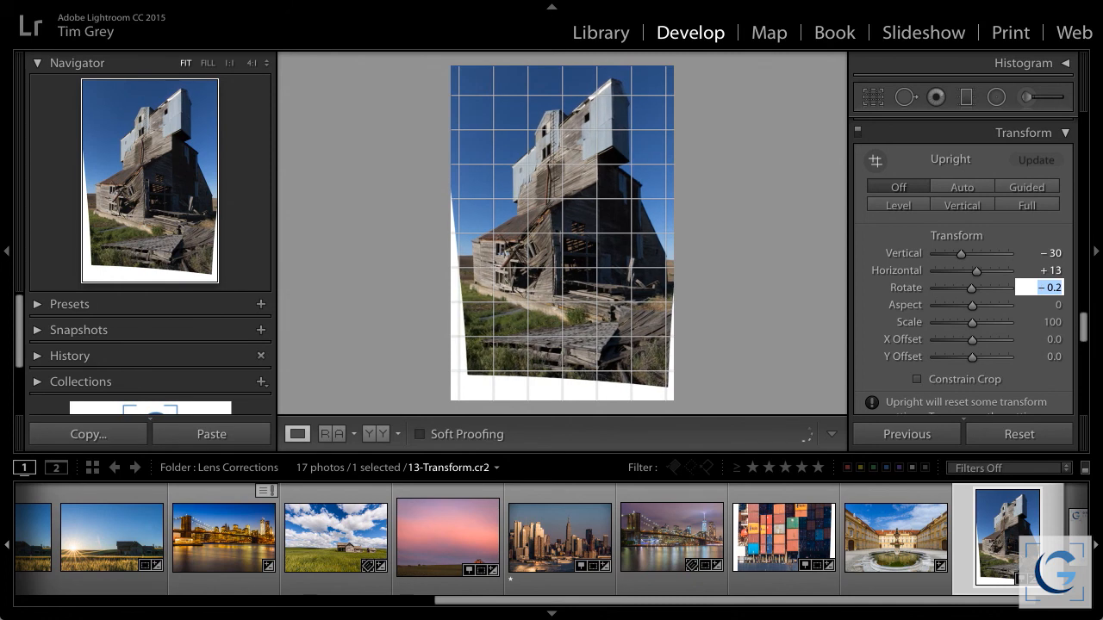
key("Up")
key("Up")
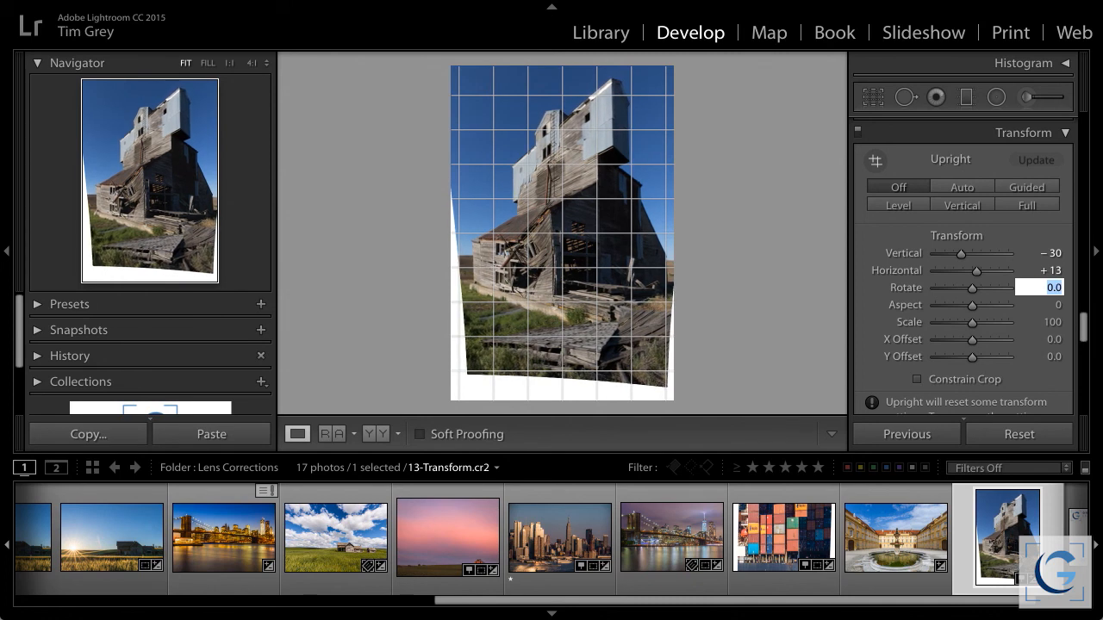
key("shift")
key("shift+Up")
key("shift+Up")
key("shift+Up")
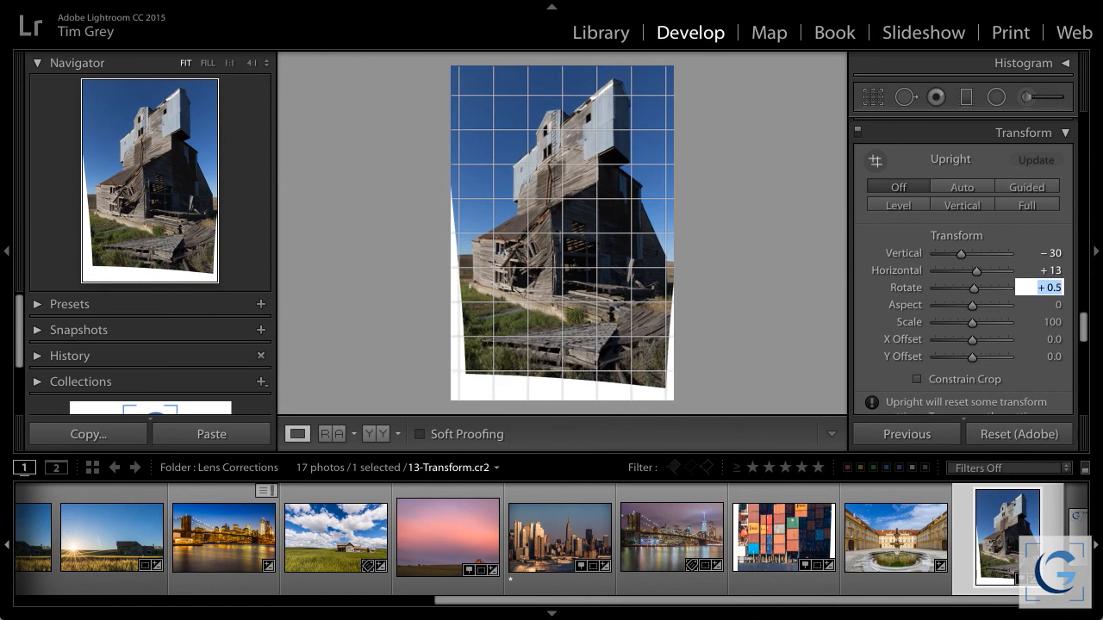
key("shift+Up")
key("shift+Up")
key("shift+Up")
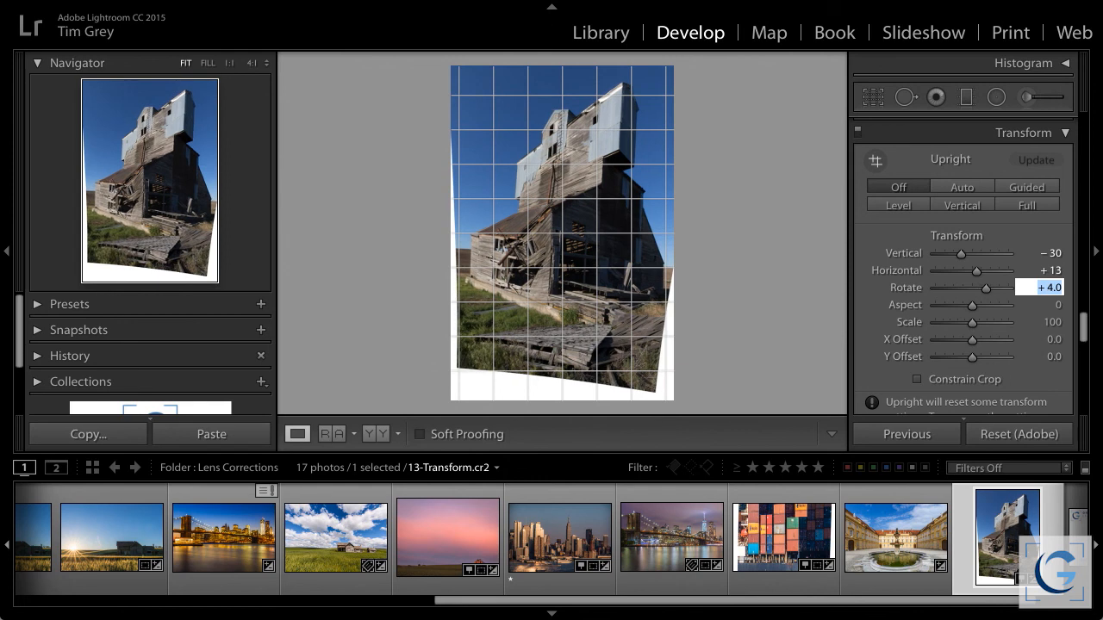
key("Down")
key("Down")
key("Down")
key("Down")
key("Down")
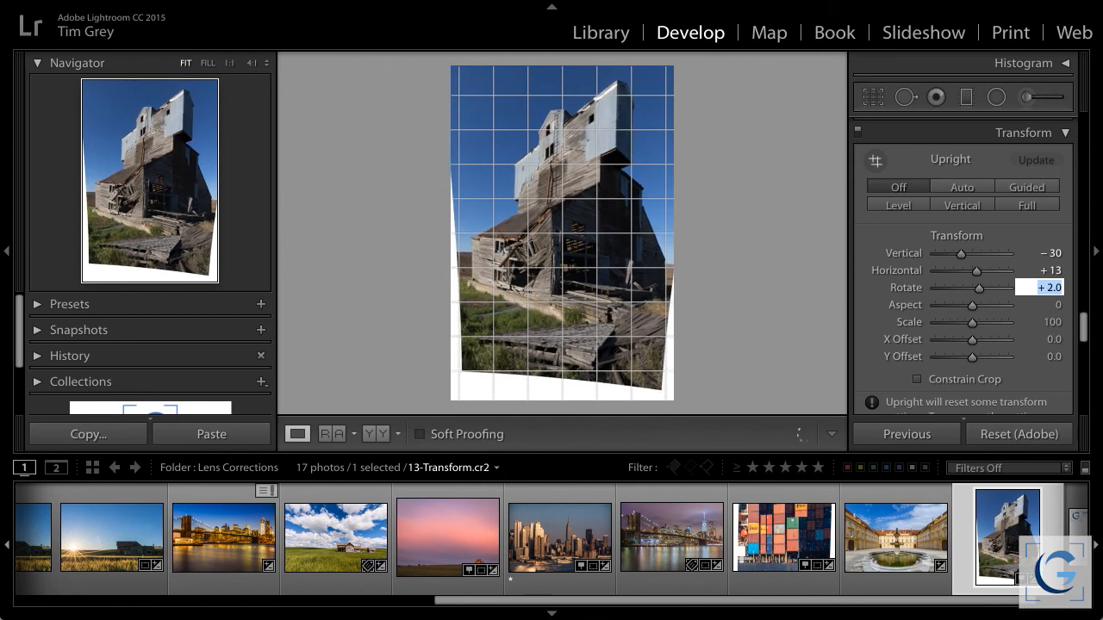
key("Down")
key("Up")
key("Down")
key("Up")
key("Down")
key("Up")
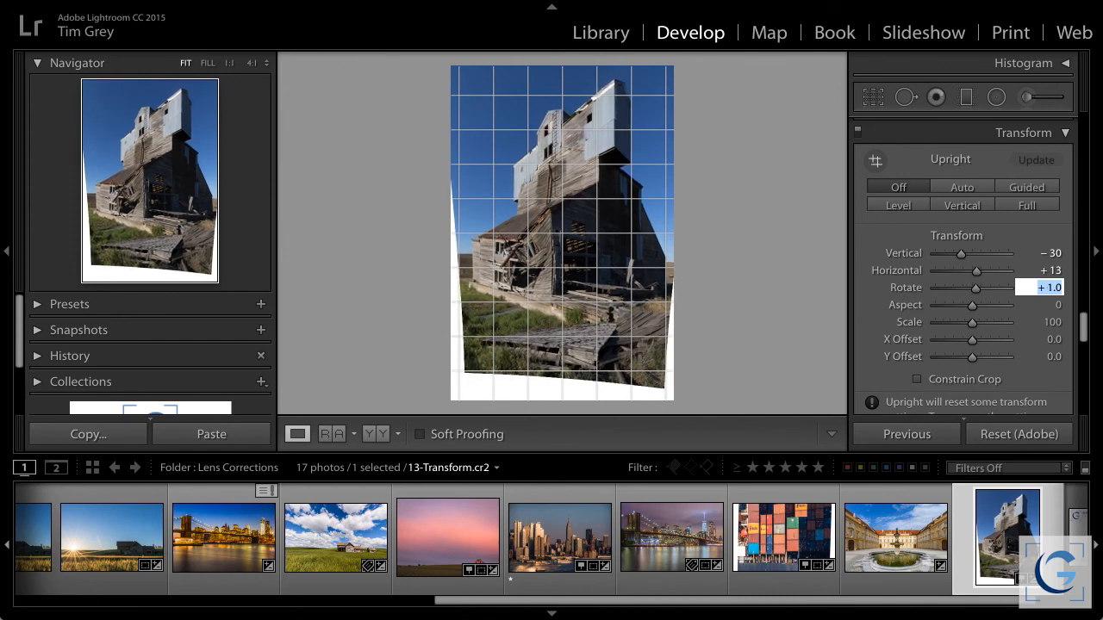
key("Down")
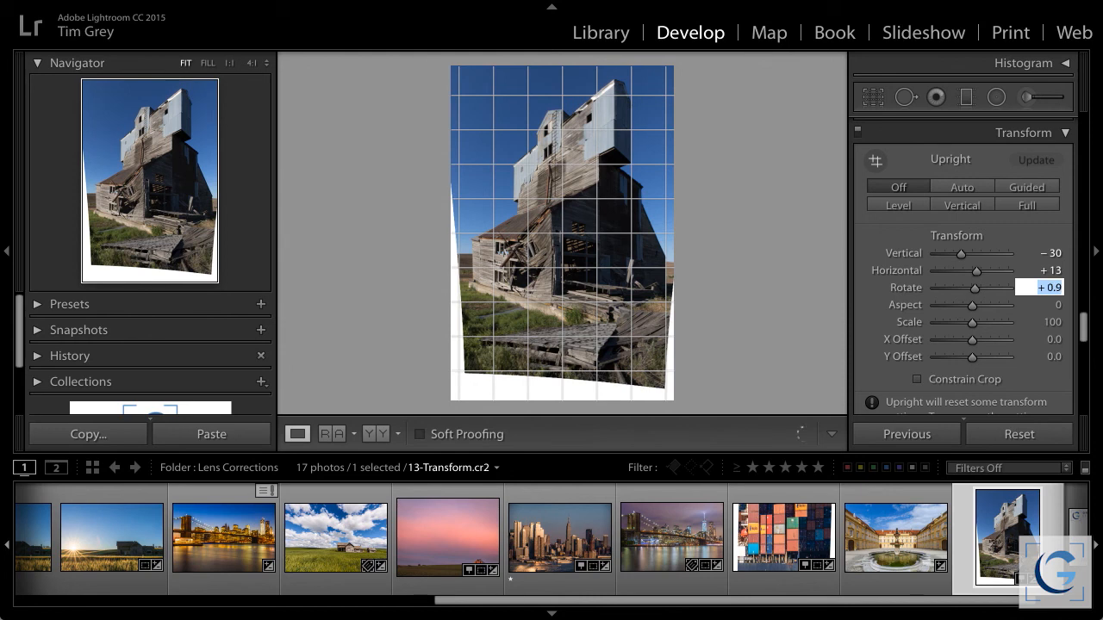
key("Down")
key("Down")
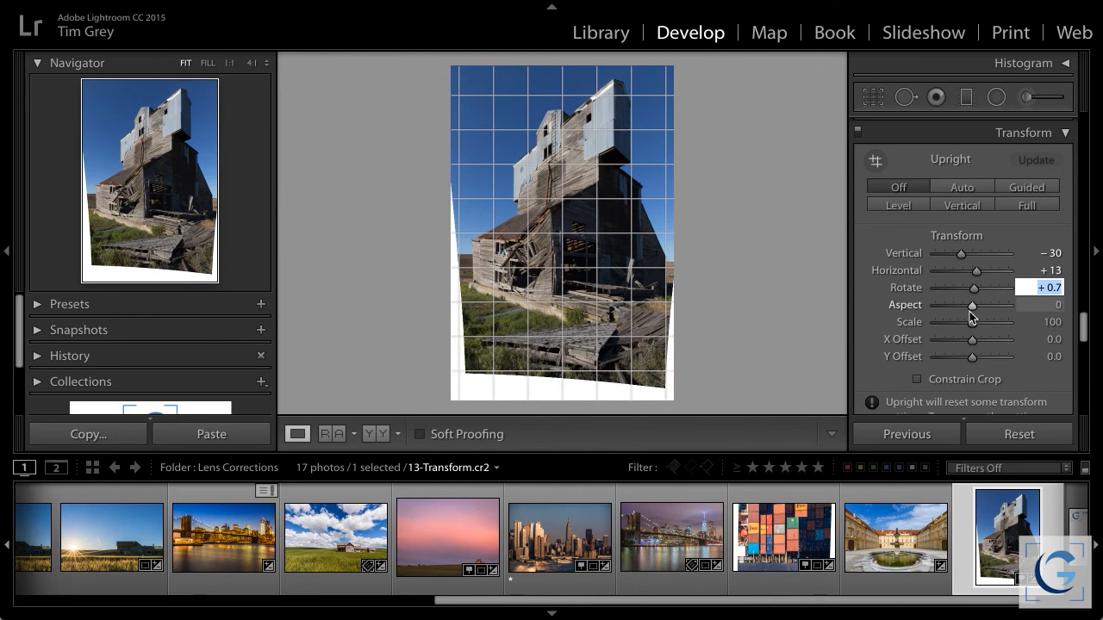
Step: Revisit 12-Guided Upright 2.cr2 briefly, return to 13-Transform.cr2 and set its Aspect to +23
left_click(899, 534)
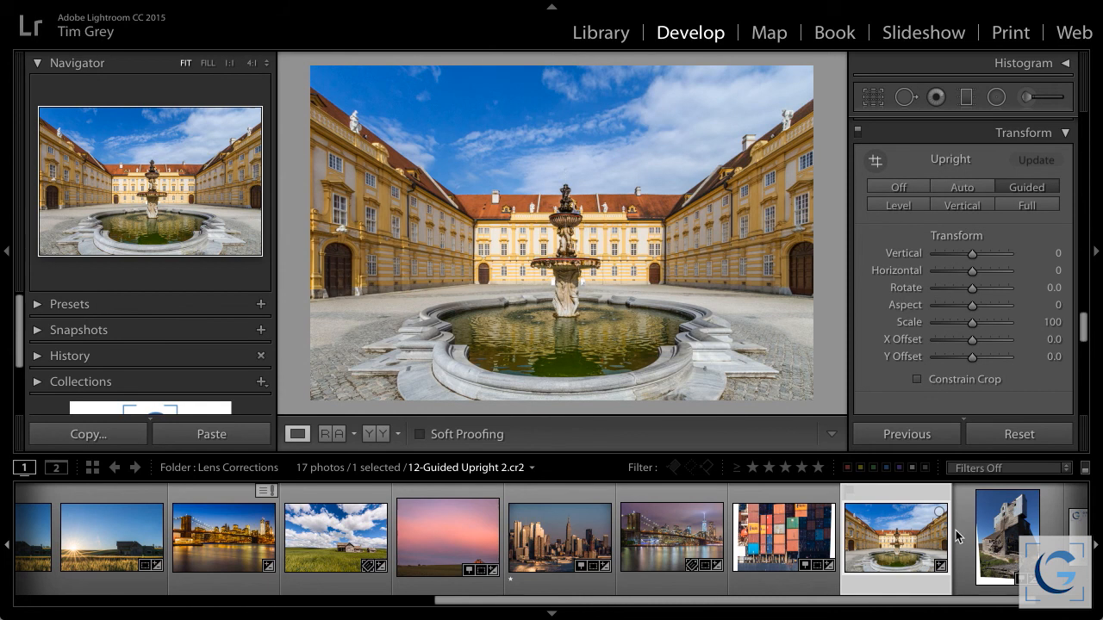
left_click(1010, 528)
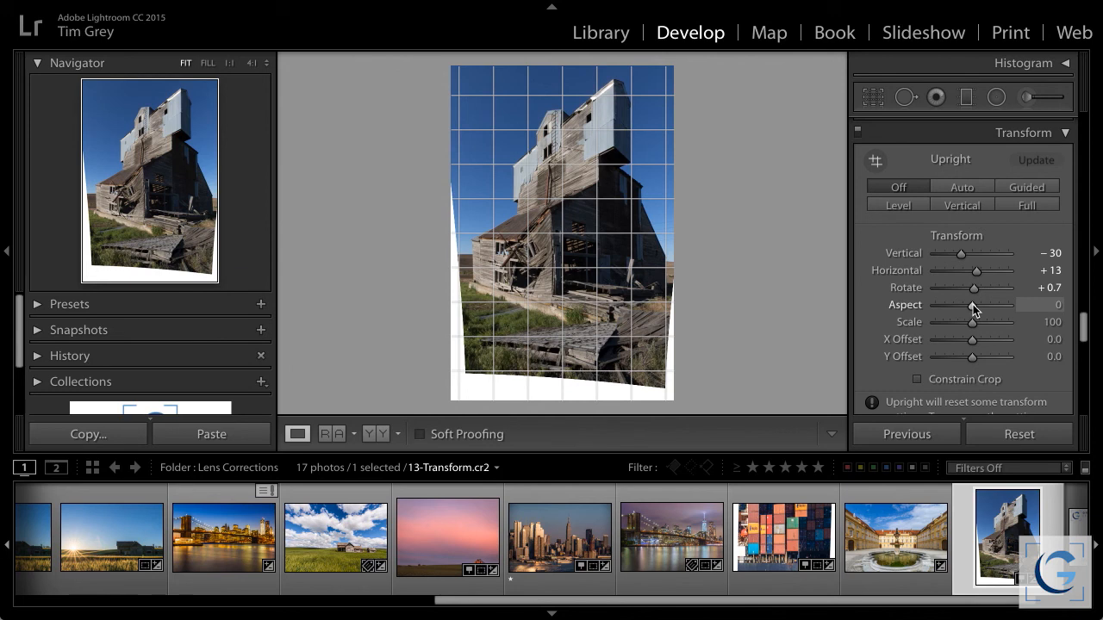
mouse_move(973, 305)
left_mouse_down()
mouse_move(1028, 306)
mouse_move(929, 308)
mouse_move(992, 308)
mouse_move(980, 309)
left_mouse_up()
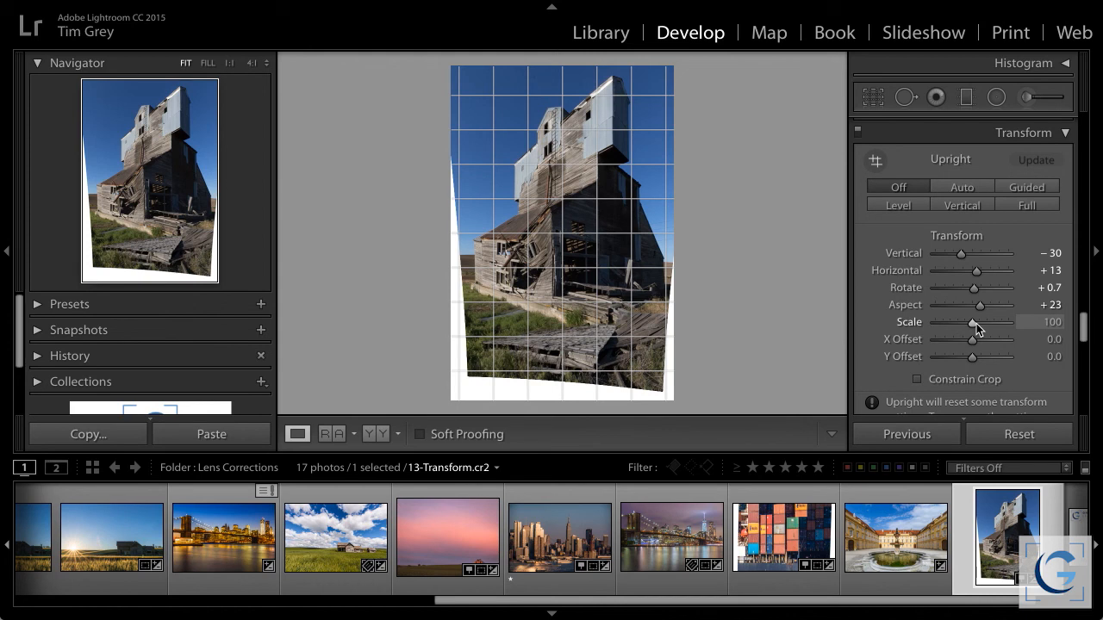
Step: Try Scale amounts of 73 and 120 on the wooden building photo, and set Scale to 91, X Offset to -3.1 and Y Offset to -7.5
left_click_drag(970, 324, 953, 322)
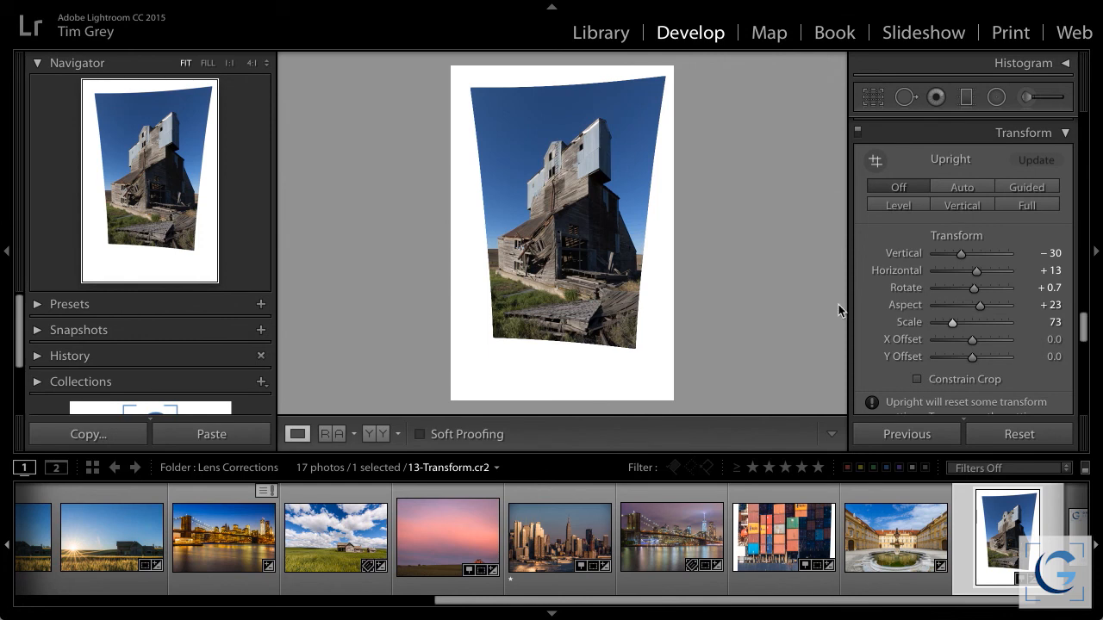
left_click_drag(952, 322, 988, 325)
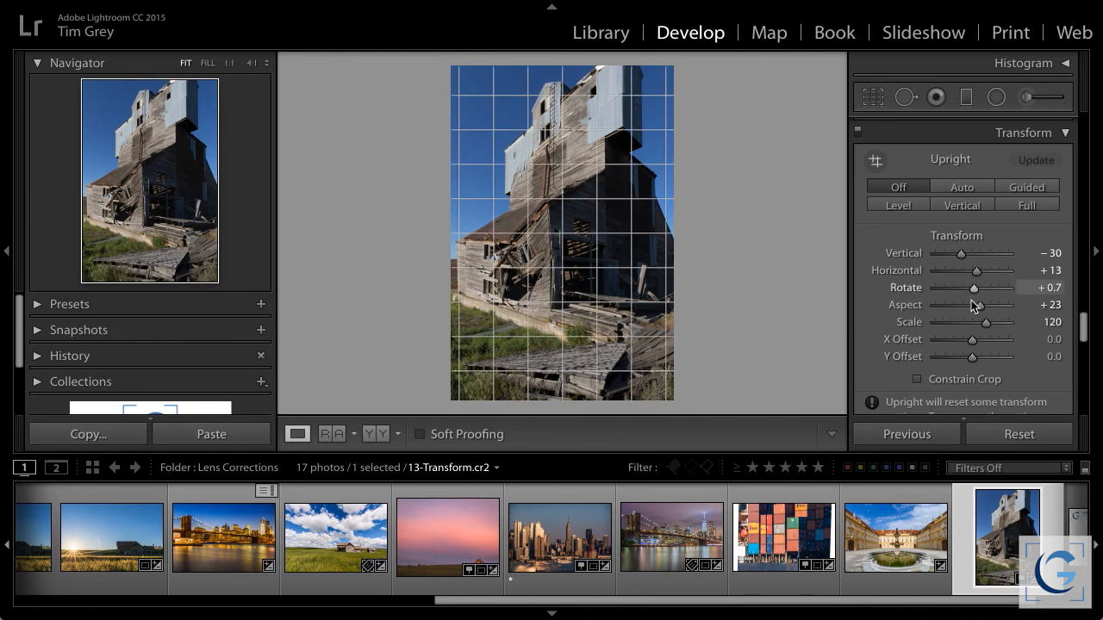
left_click_drag(985, 322, 968, 357)
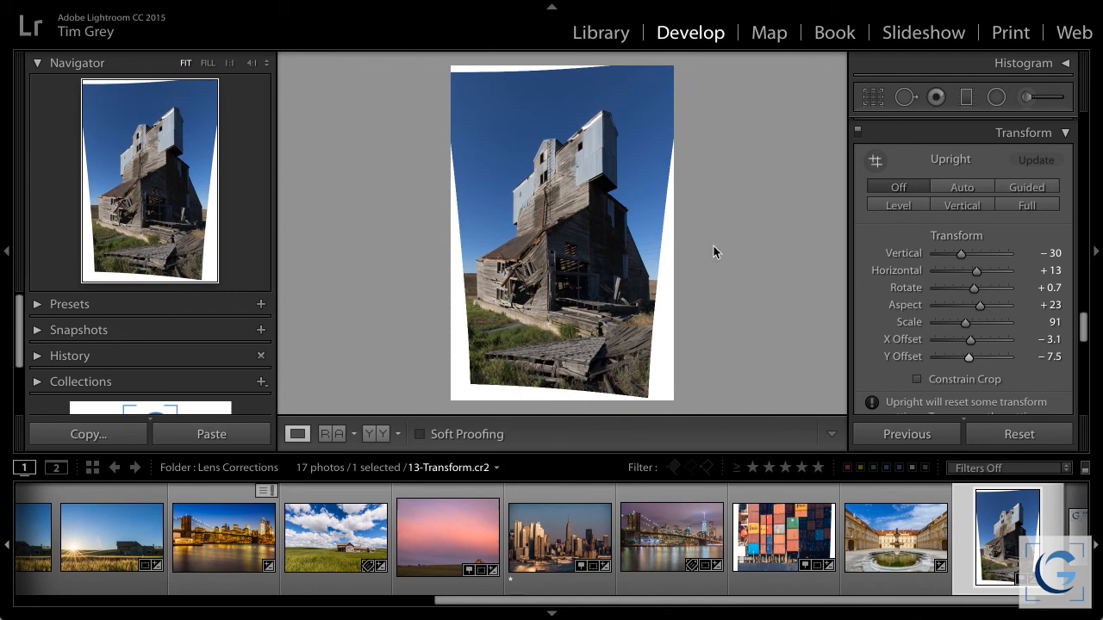
Step: Crop the wooden building photo with an unlocked aspect ratio to exclude the white areas around its edges, and apply the crop
left_click(873, 97)
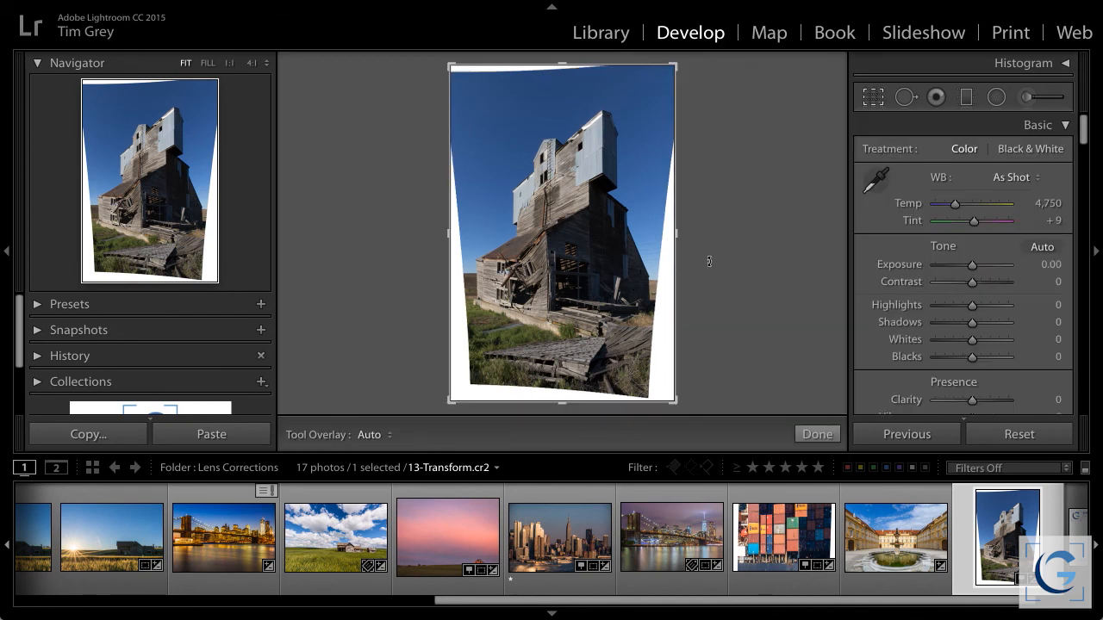
left_click_drag(680, 232, 664, 233)
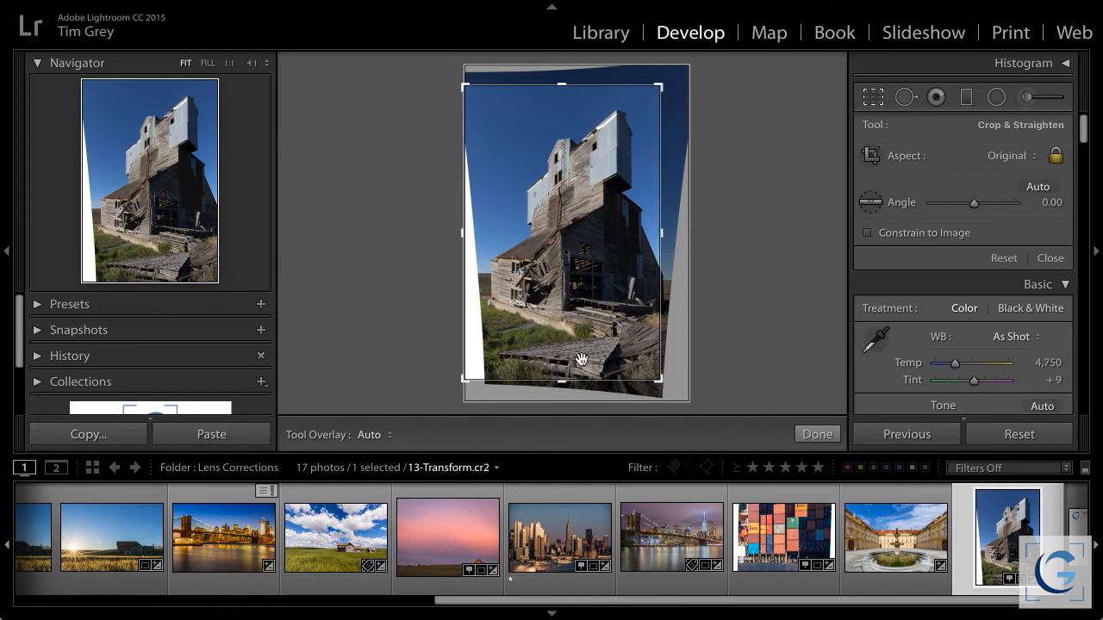
left_click_drag(465, 239, 477, 232)
left_click(1059, 157)
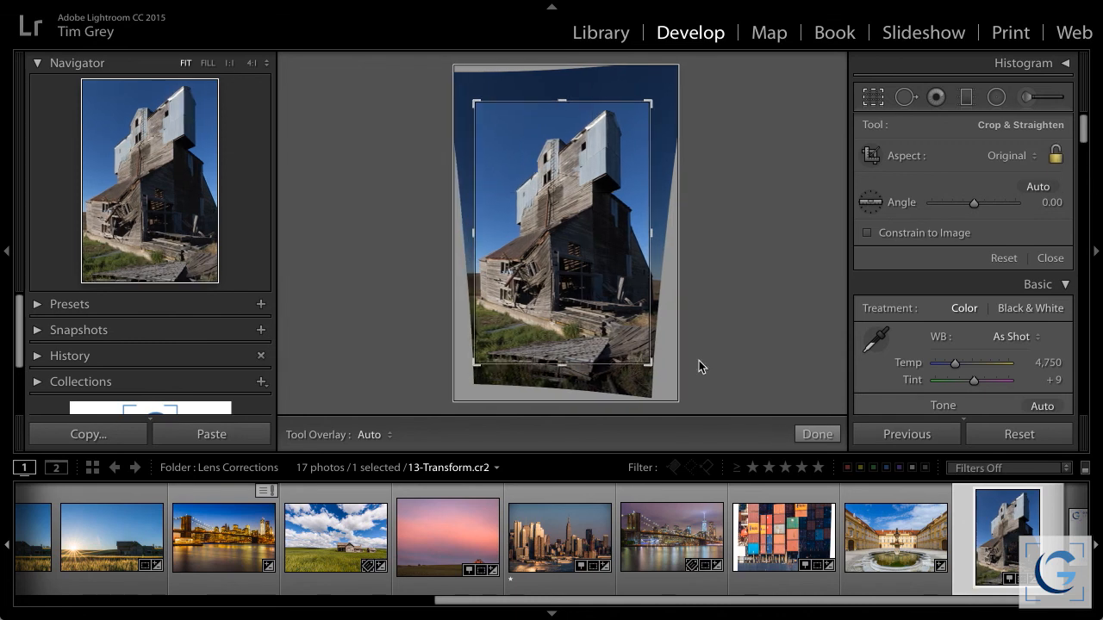
left_click_drag(562, 367, 561, 368)
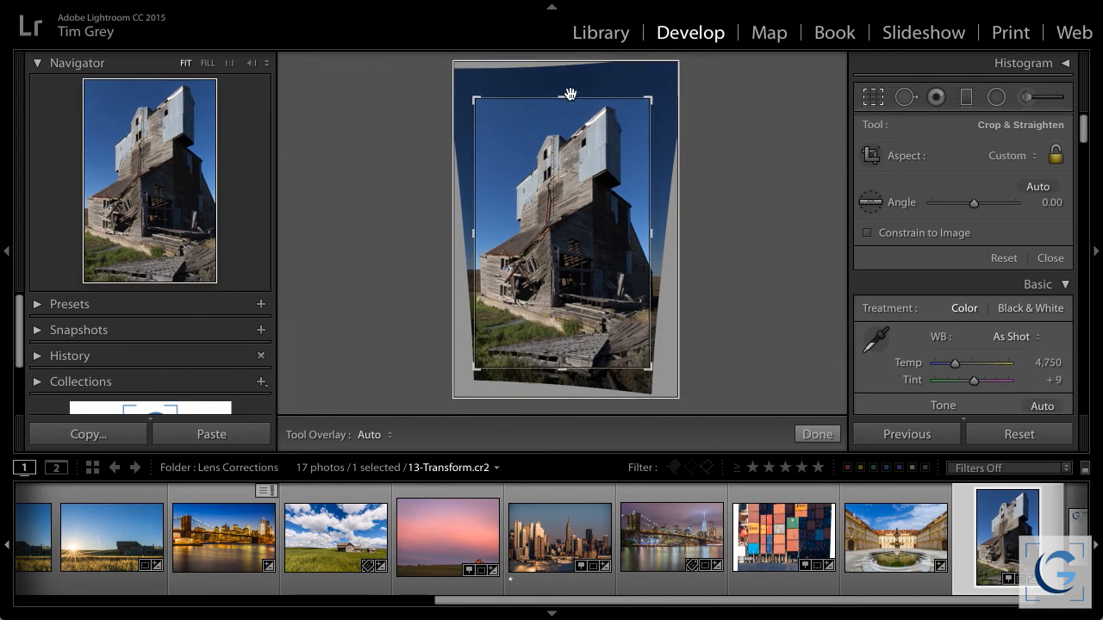
left_click_drag(566, 97, 567, 94)
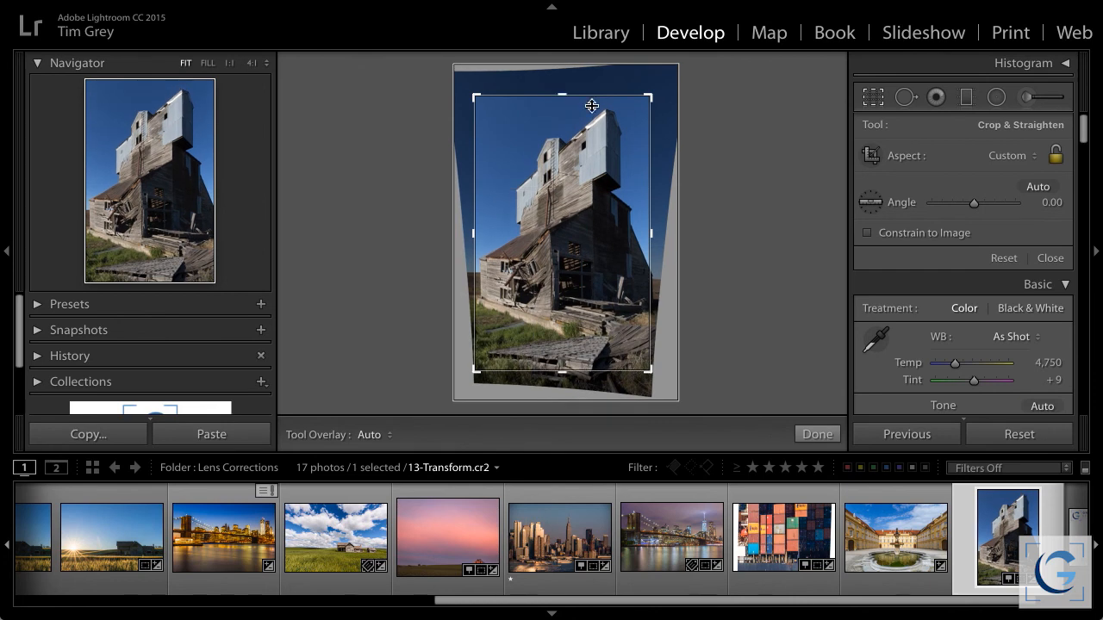
left_click(820, 443)
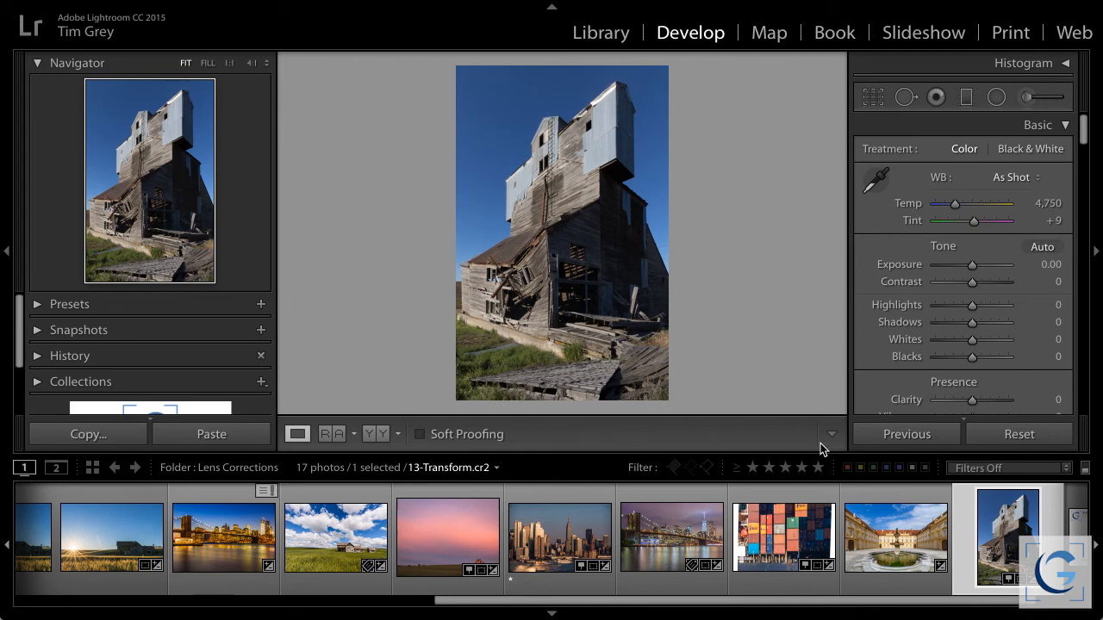
Step: Open 07-Profile Corrections.cr2 and enable Remove Chromatic Aberration in its lens corrections
left_click(441, 531)
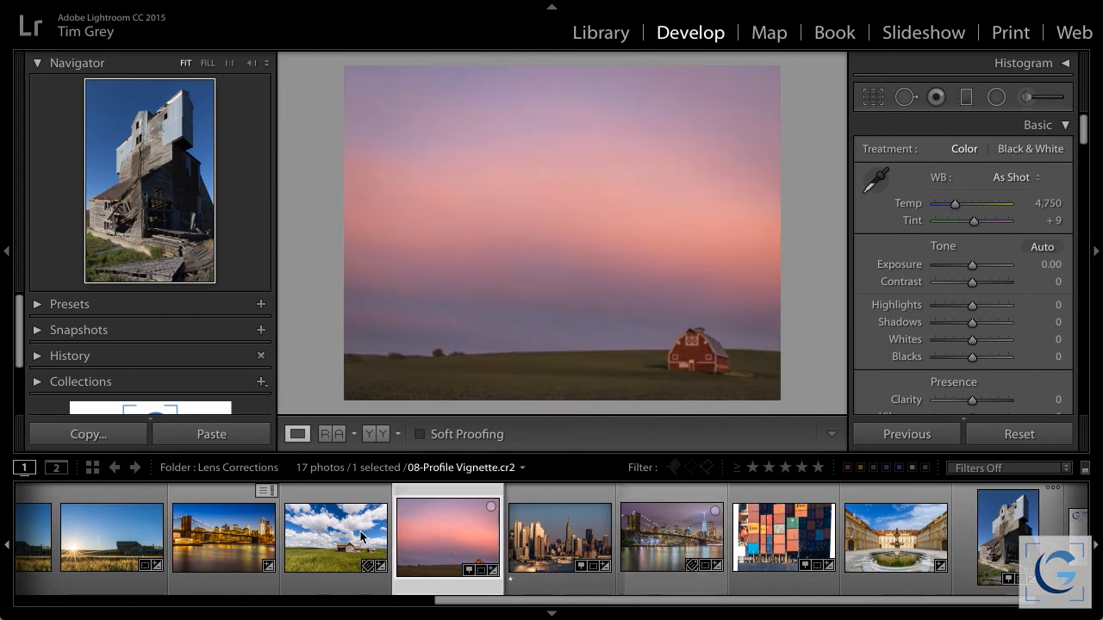
left_click(358, 532)
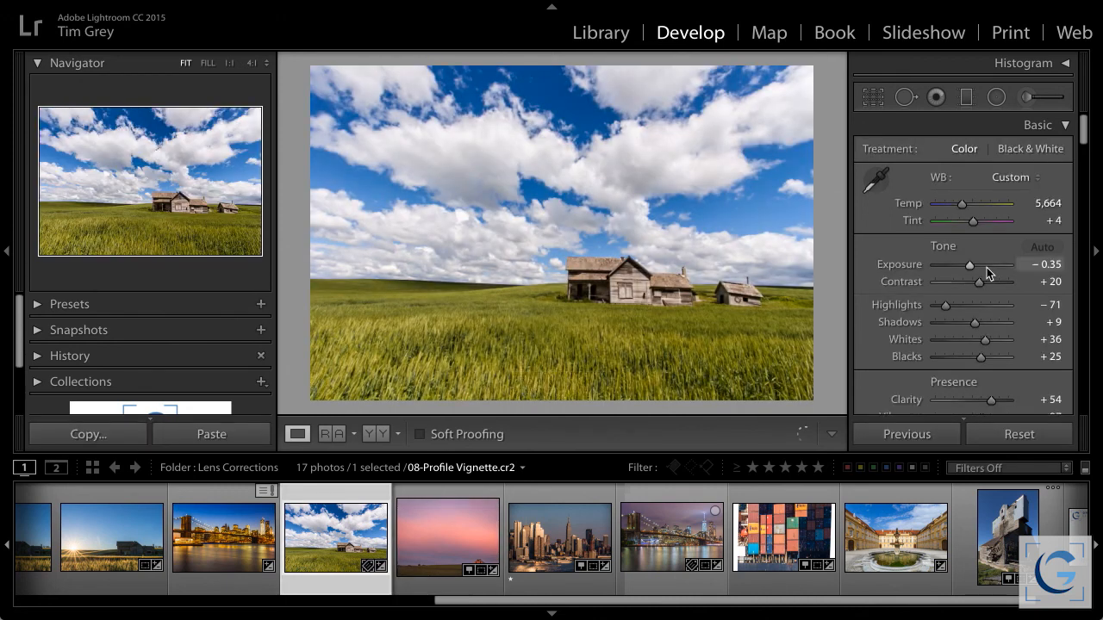
scroll(978, 268, "down", 5)
scroll(979, 272, "down", 1)
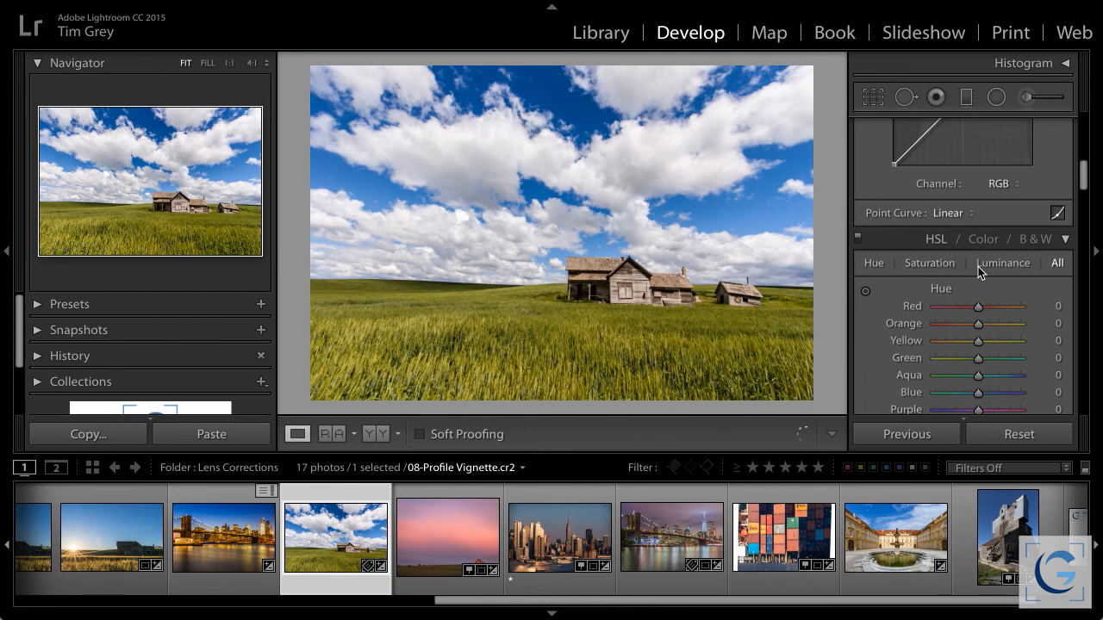
scroll(979, 272, "down", 5)
scroll(979, 273, "down", 10)
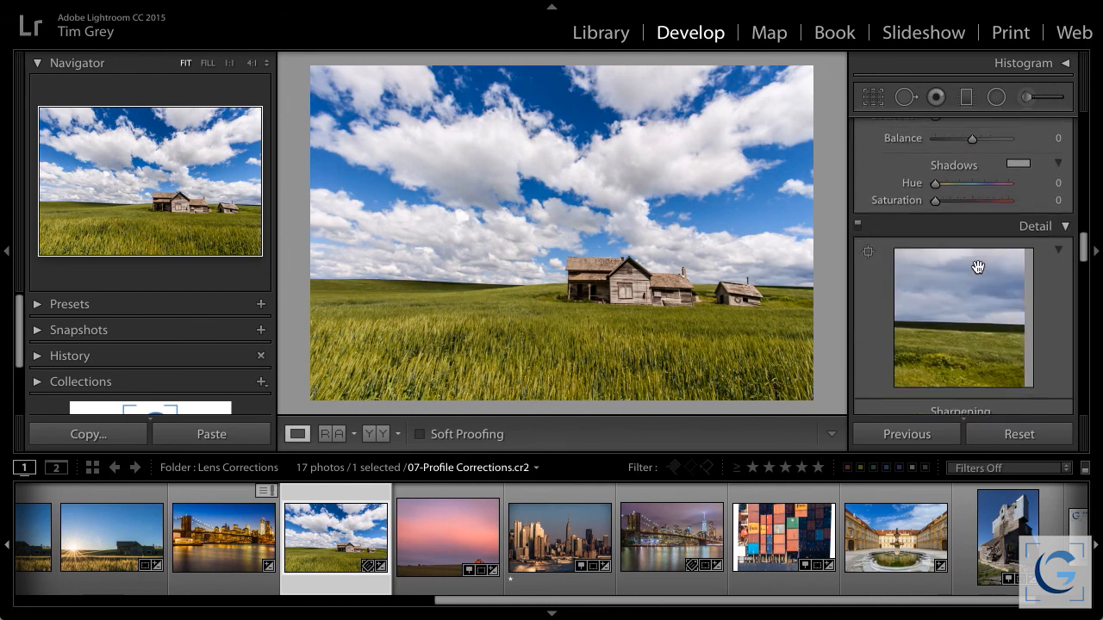
scroll(977, 272, "down", 6)
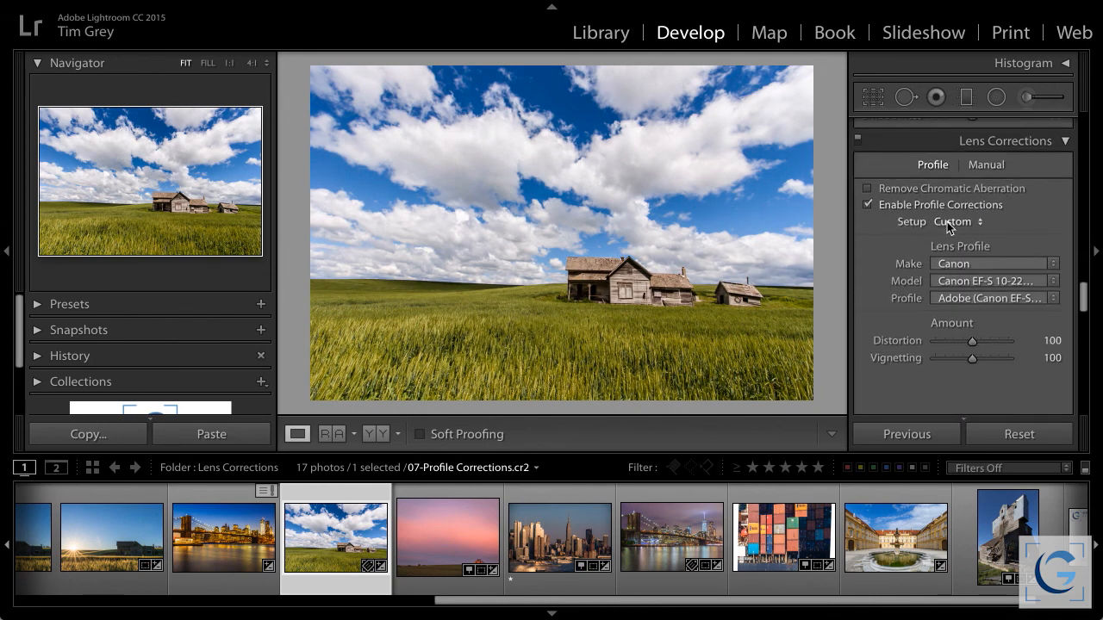
left_click(909, 189)
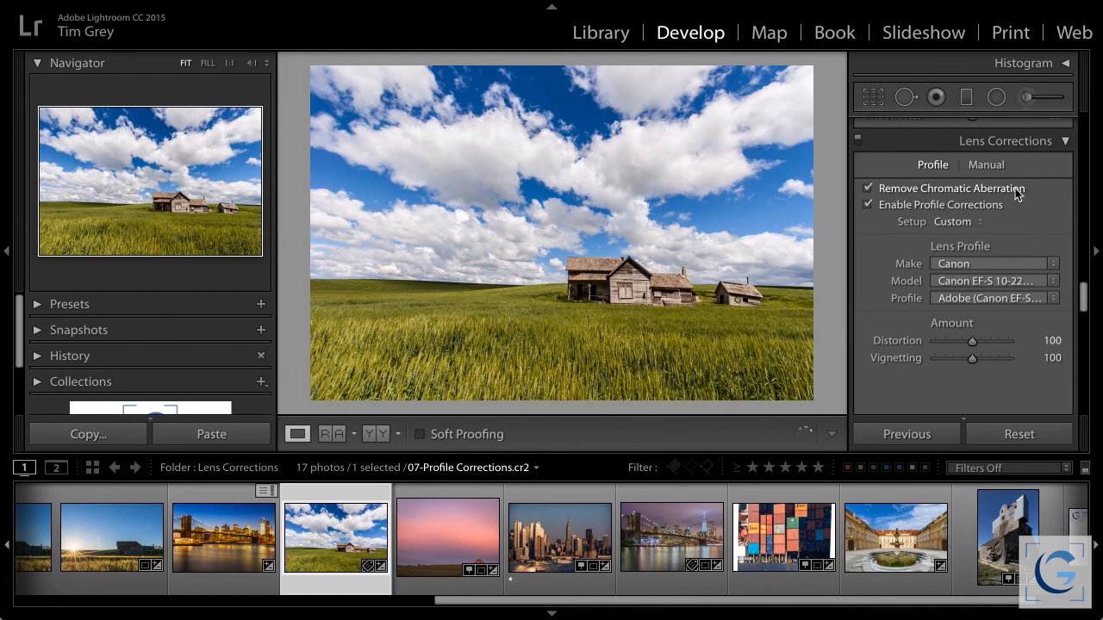
Step: Set the lens profile Setup to Auto, trying Canon as the Make before returning the Setup to Auto
left_click(967, 220)
left_click(961, 212)
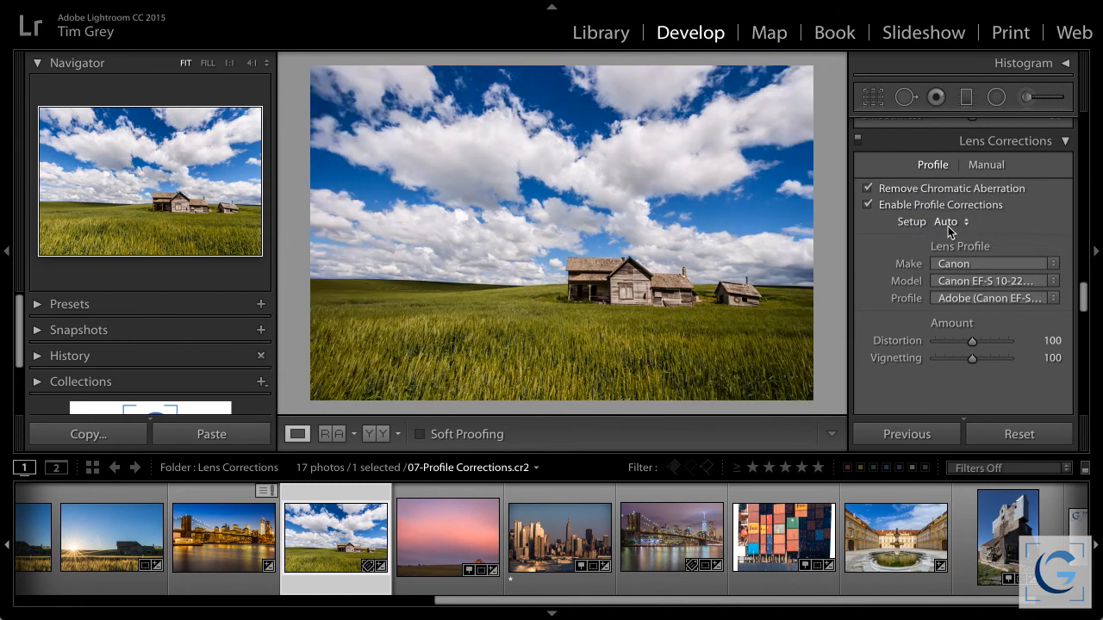
left_click(945, 265)
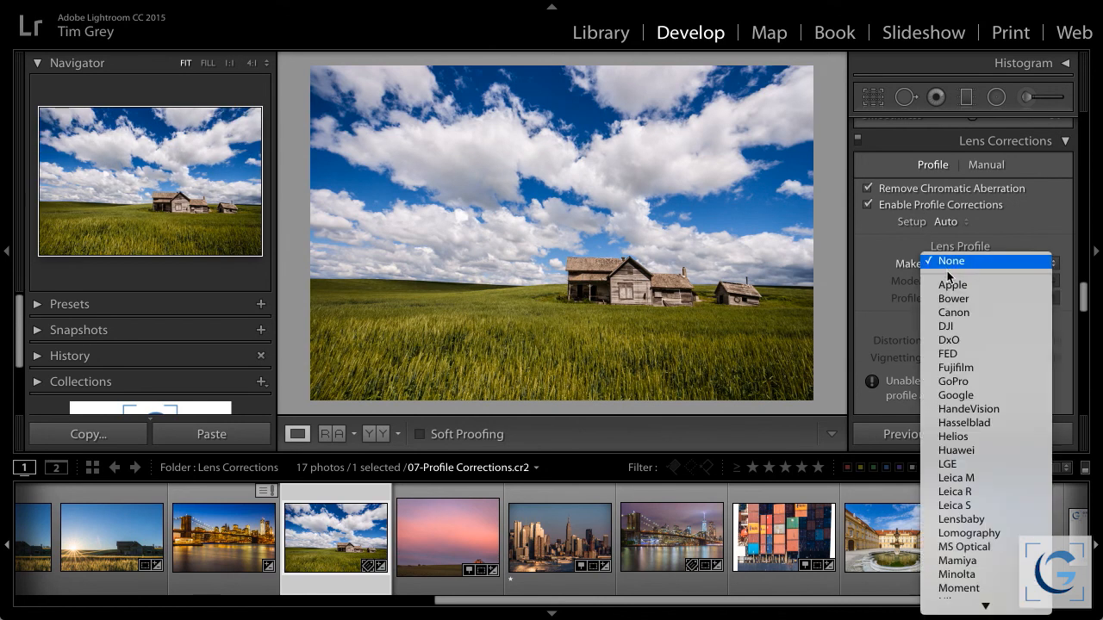
left_click(947, 313)
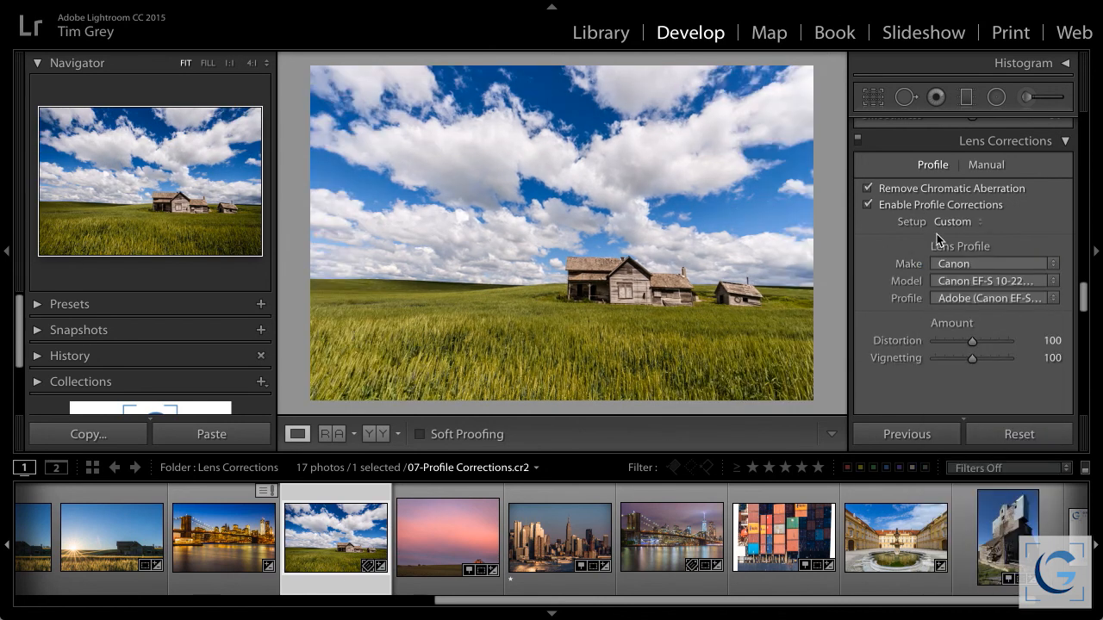
left_click(946, 224)
left_click(941, 205)
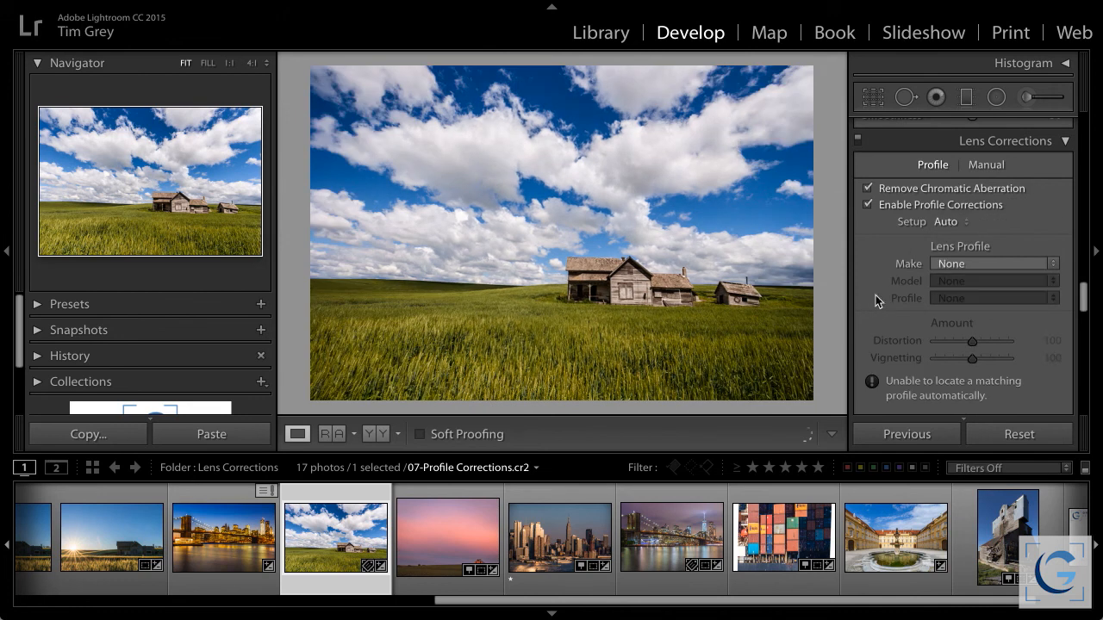
Step: Open 08-Profile Vignette.cr2 and set its lens profile Setup to Auto
left_click(427, 528)
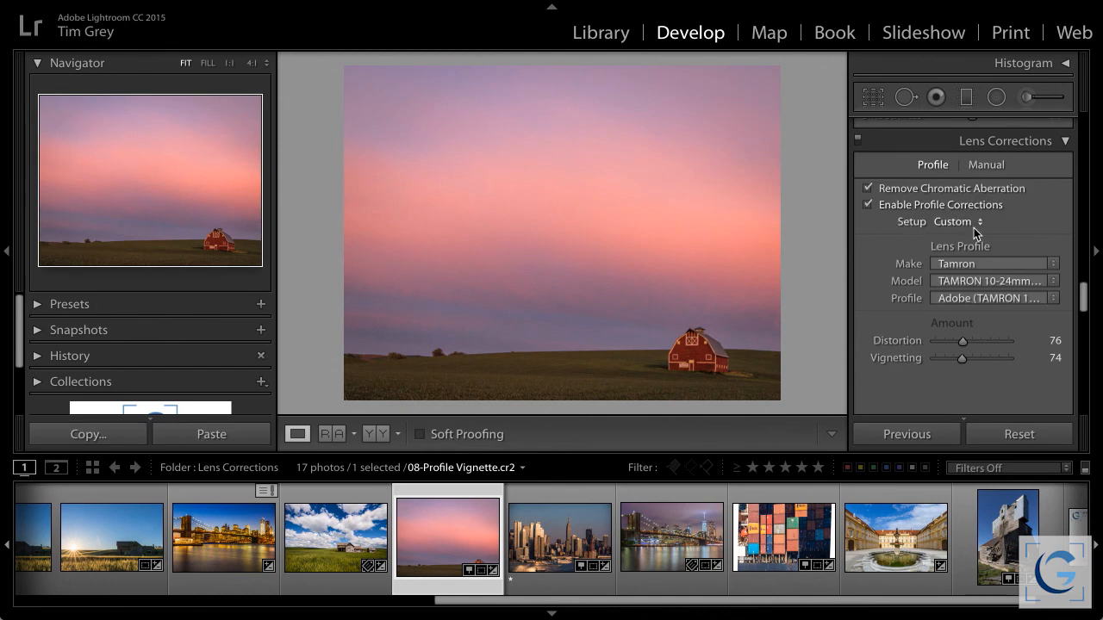
left_click(963, 224)
left_click(956, 206)
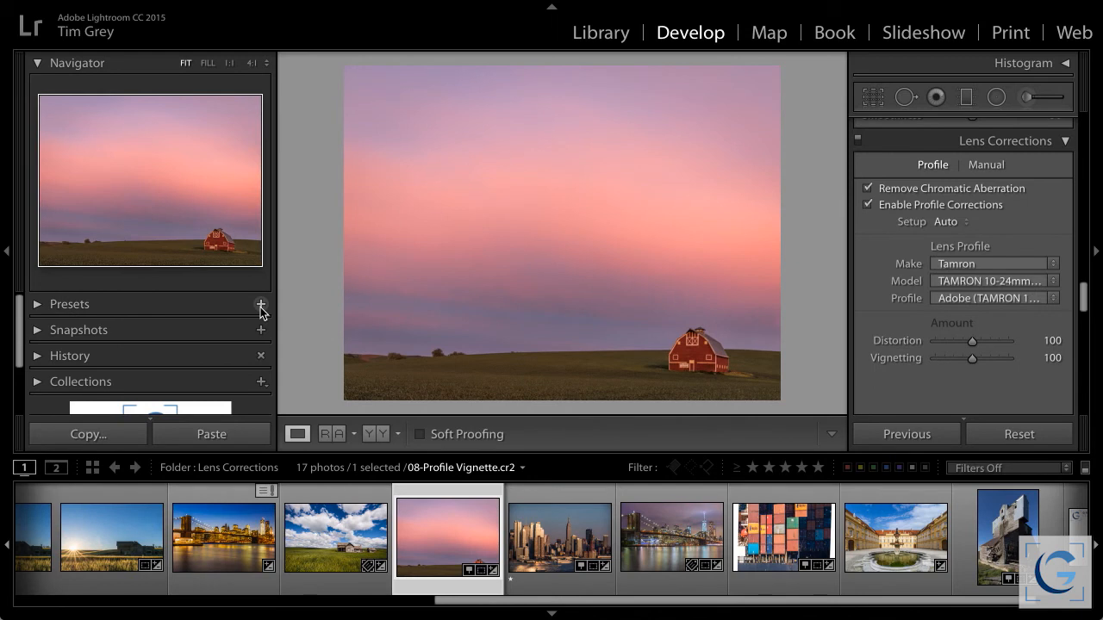
Step: Create a Develop preset named "Lens Corrections - Always" that includes only Lens Profile Corrections, Chromatic Aberration and Process Version
left_click(261, 307)
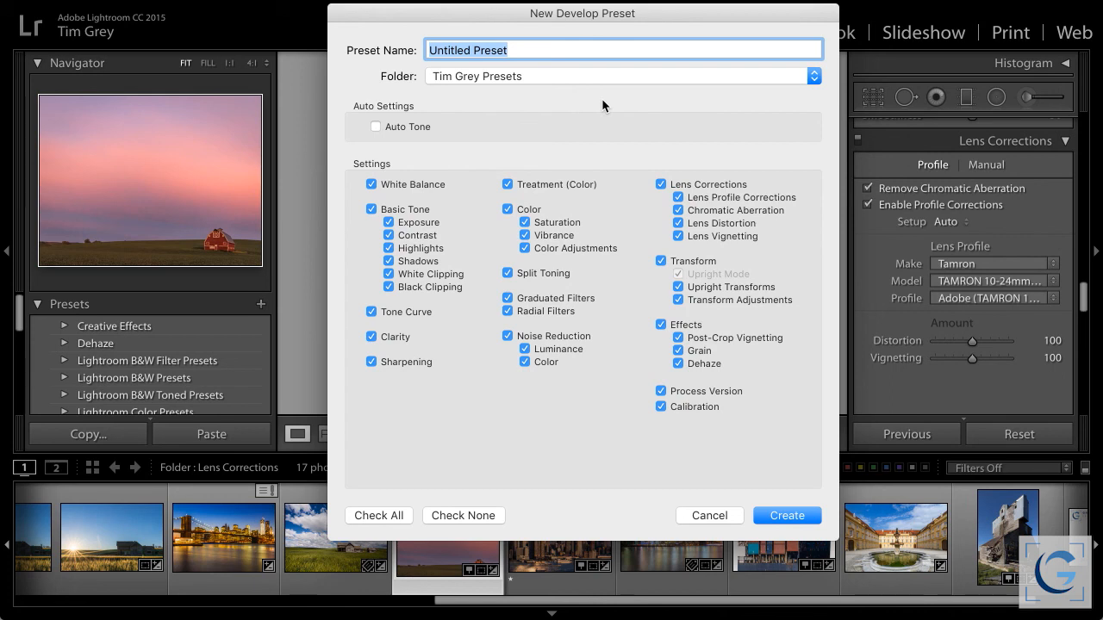
type("Lens Cor")
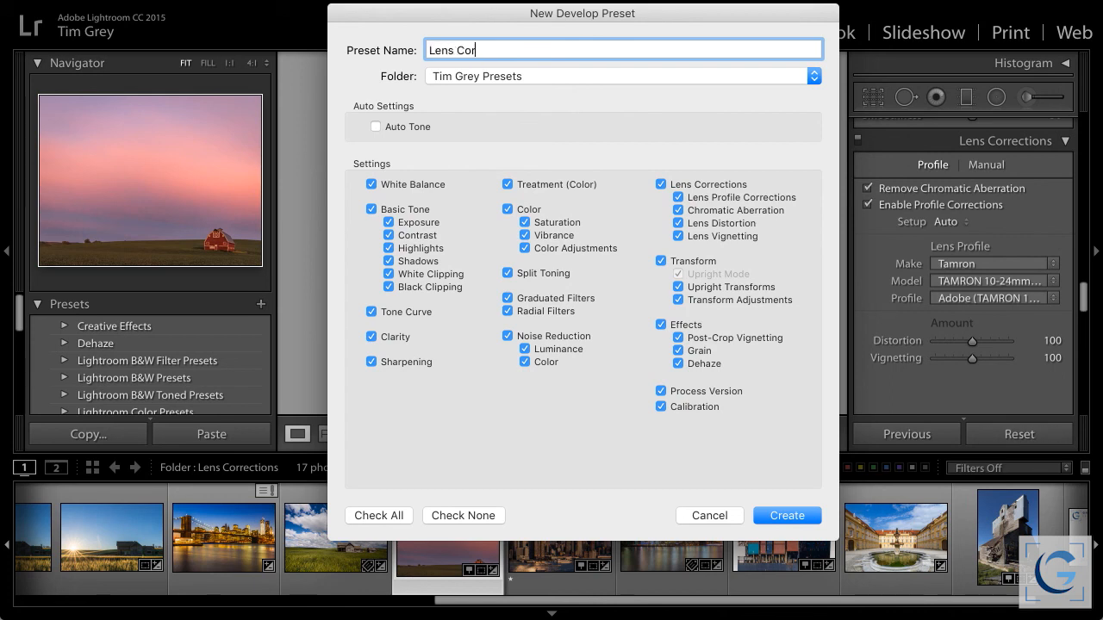
type("rections - Always")
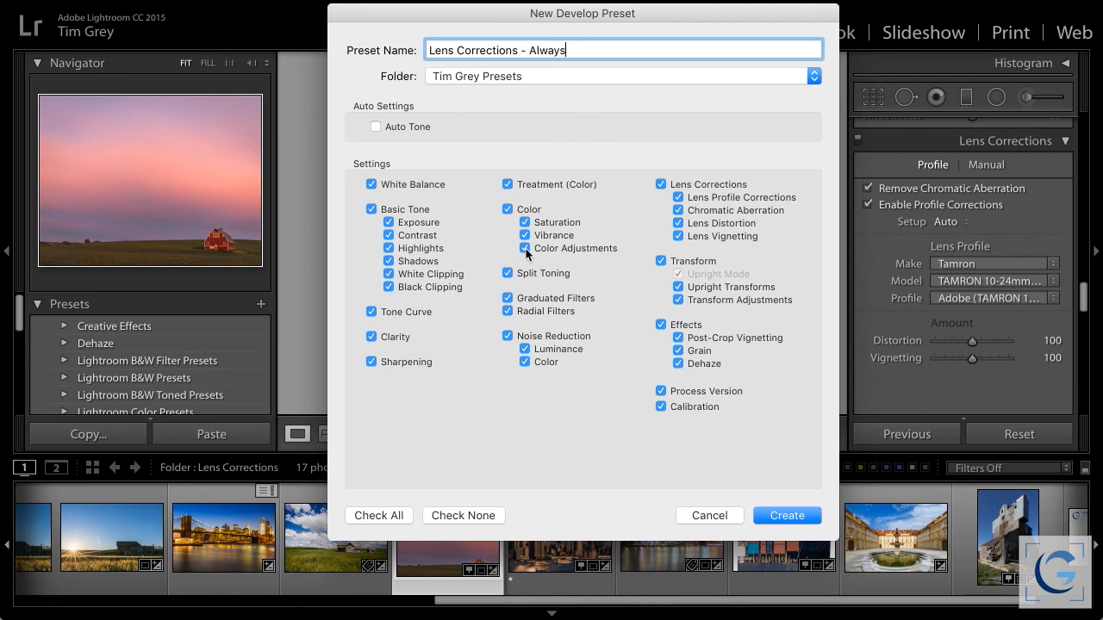
left_click(482, 517)
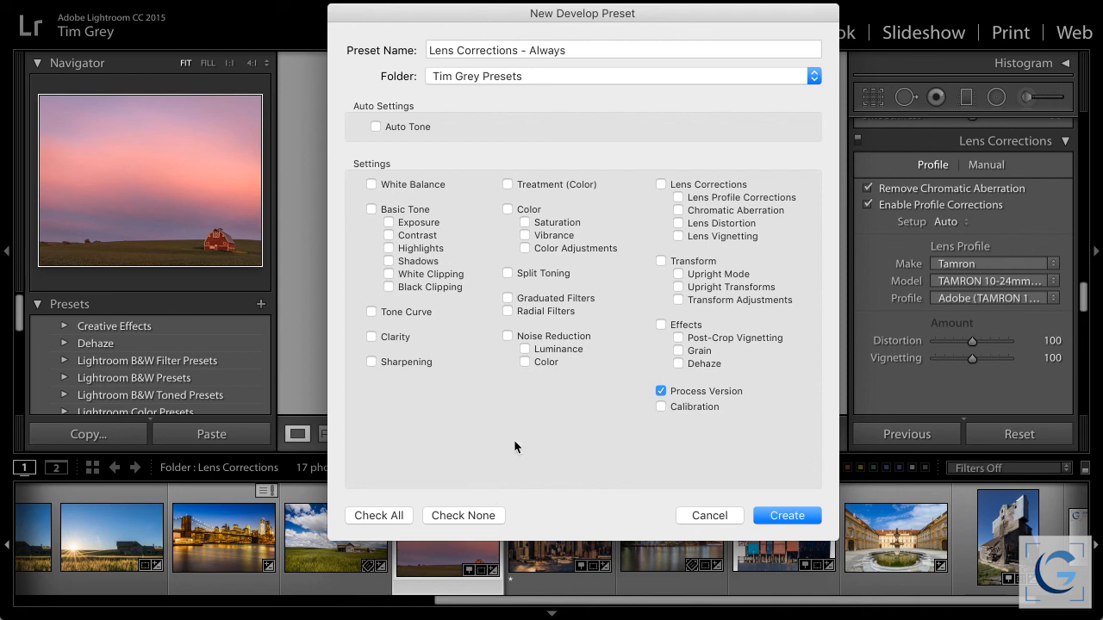
left_click(706, 198)
left_click(722, 211)
left_click(785, 516)
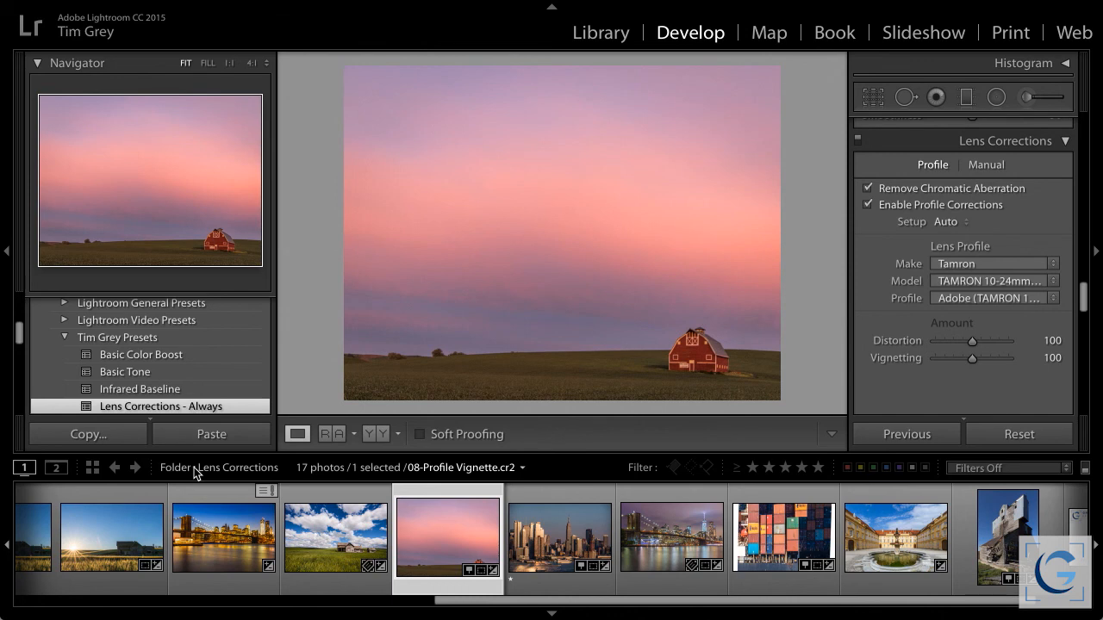
Step: Open 06-Chromatic Aberrations.cr2 and apply the "Lens Corrections - Always" preset to it
left_click(214, 523)
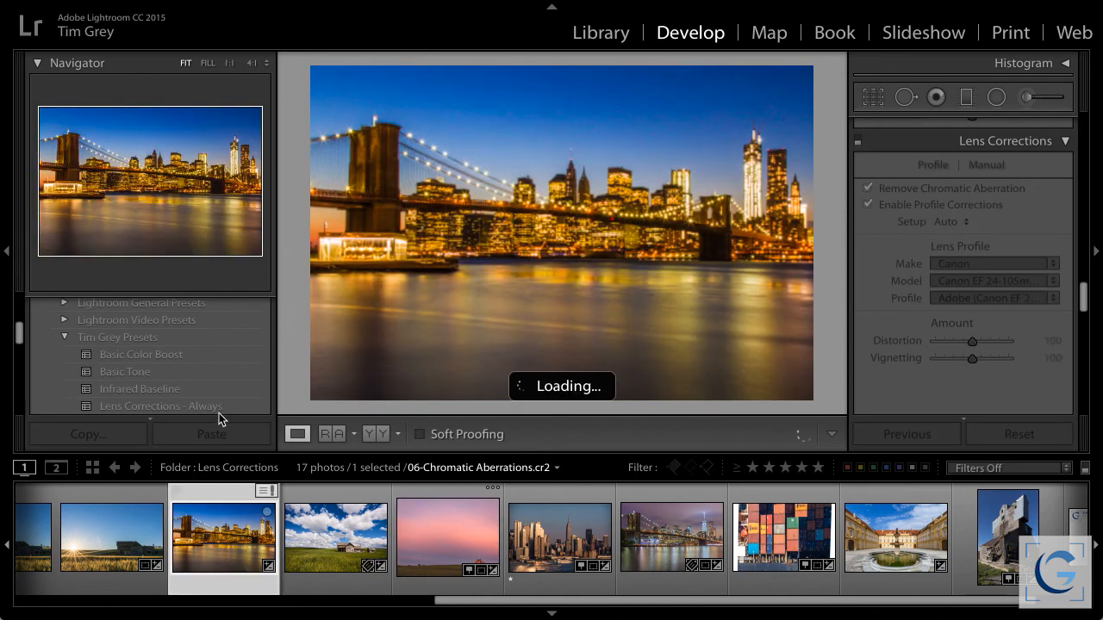
left_click(159, 406)
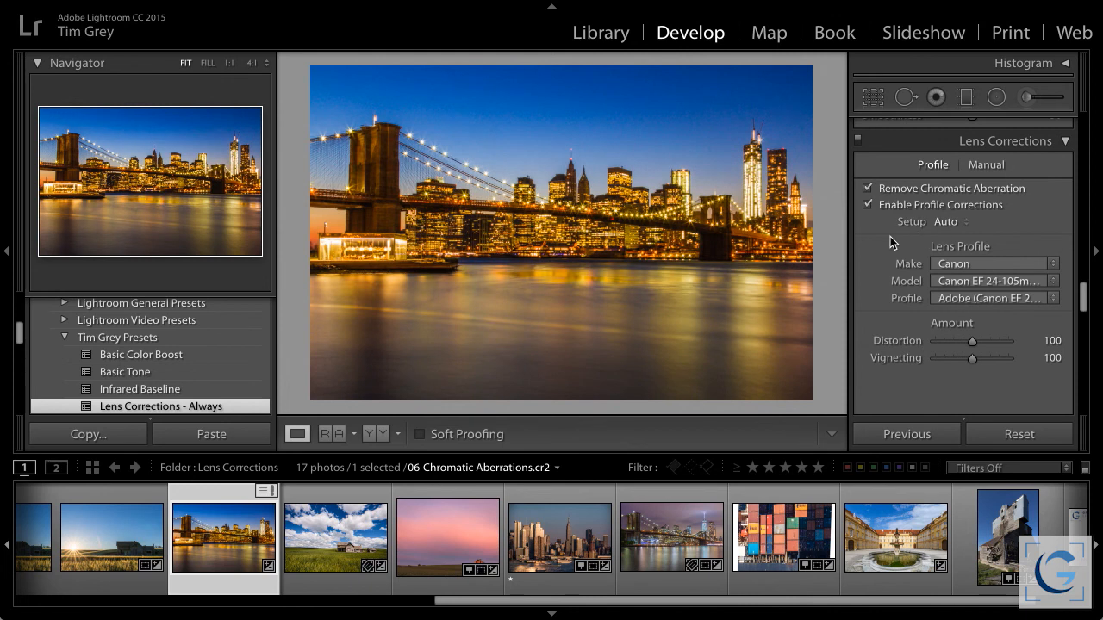
Step: Start a photo import from the Library module with the IMPORT folder on the Desktop as the source
left_click(601, 33)
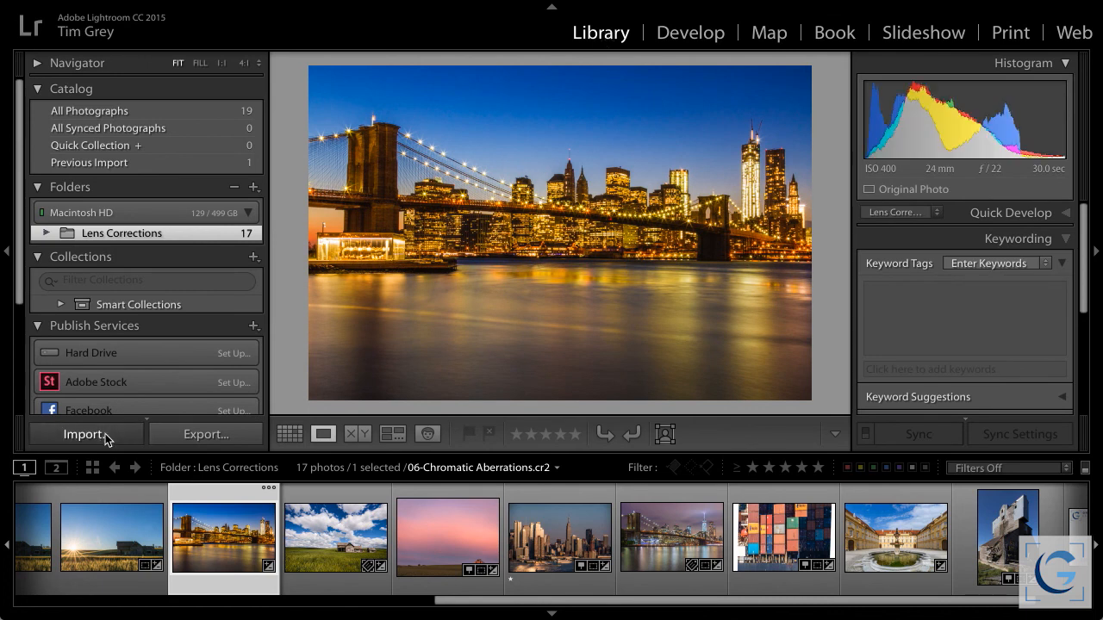
left_click(106, 436)
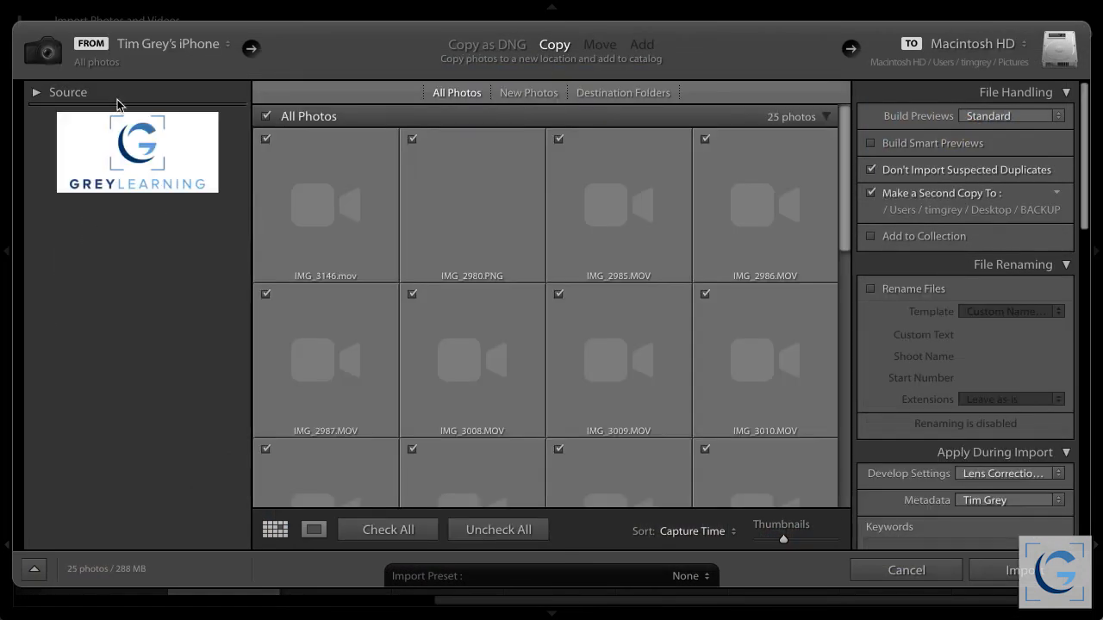
left_click(160, 47)
left_click(122, 151)
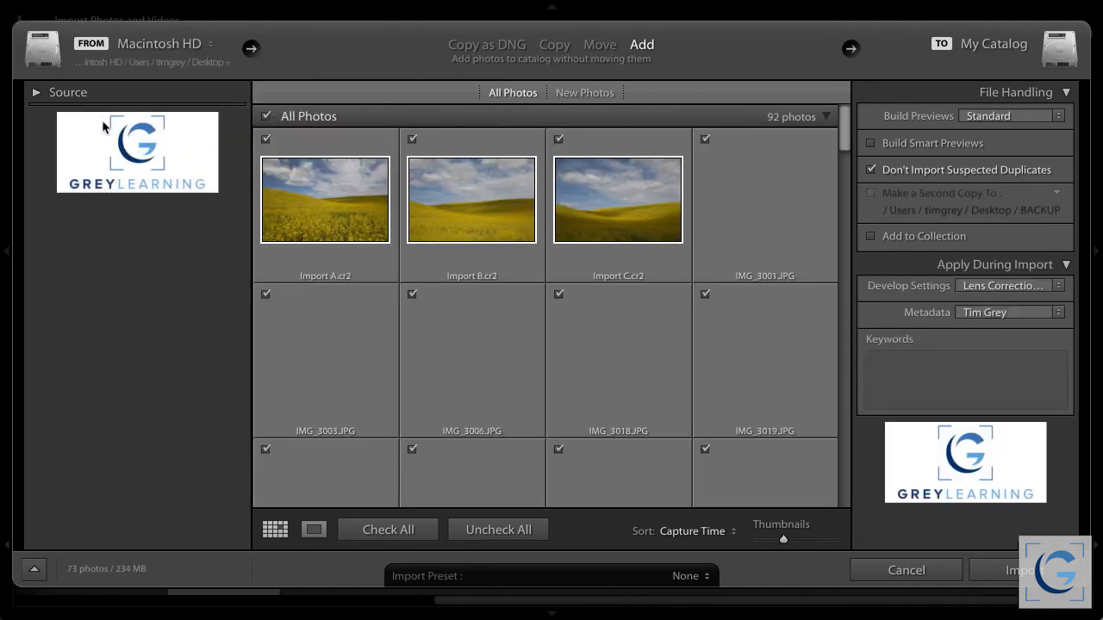
left_click(71, 93)
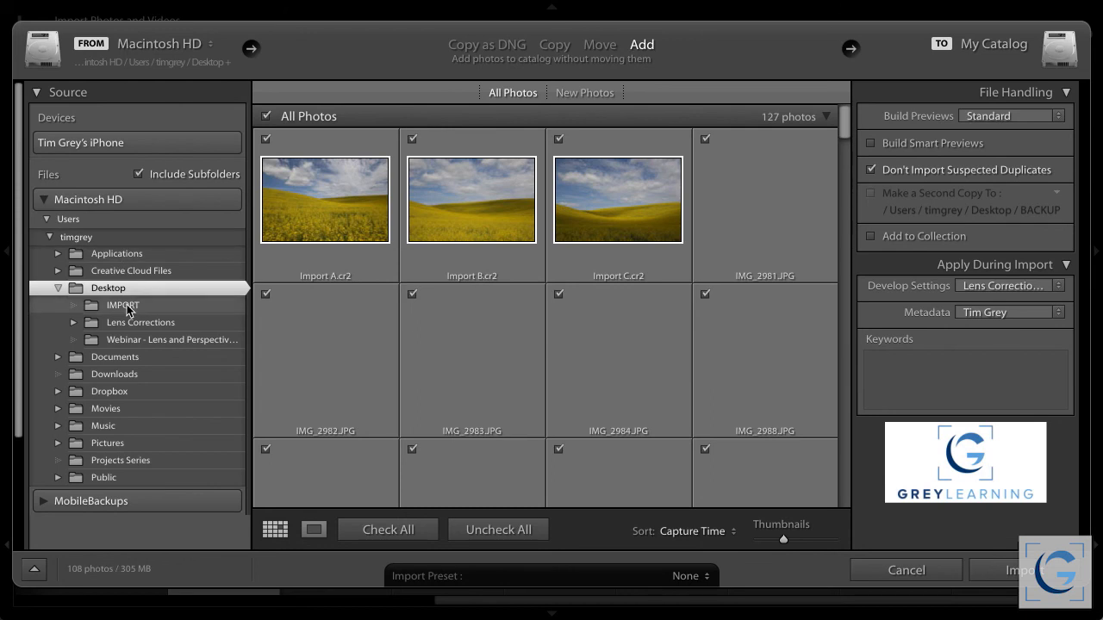
left_click(125, 306)
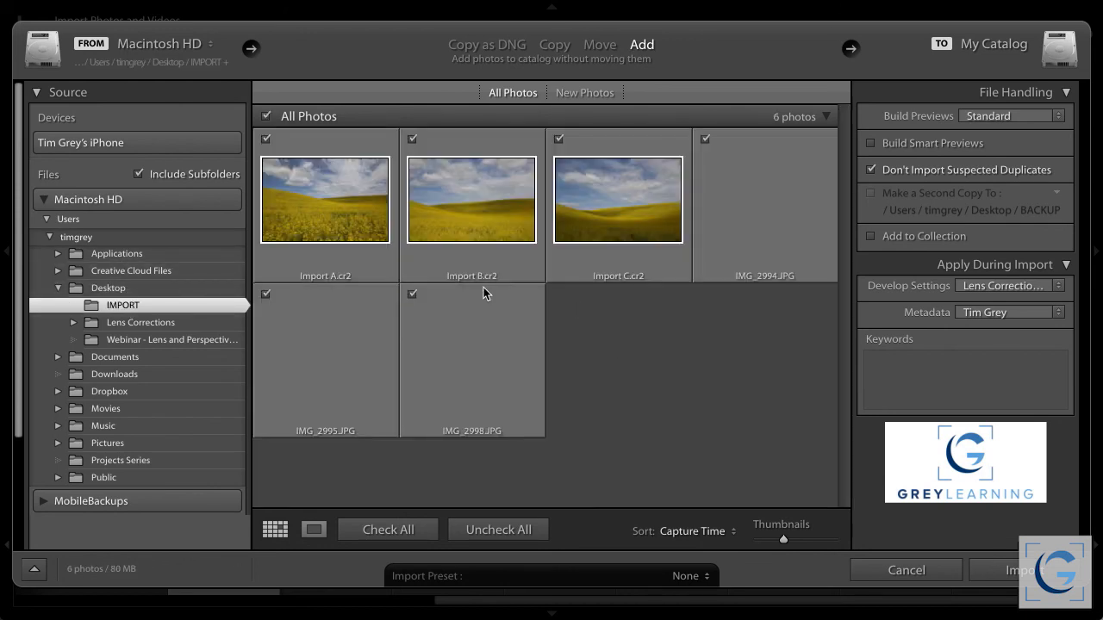
Step: Exclude IMG_2994.JPG, IMG_2995.JPG and IMG_2998.JPG from the import, keeping only the three Import cr2 photos
left_click(705, 139)
left_click(411, 294)
left_click(265, 293)
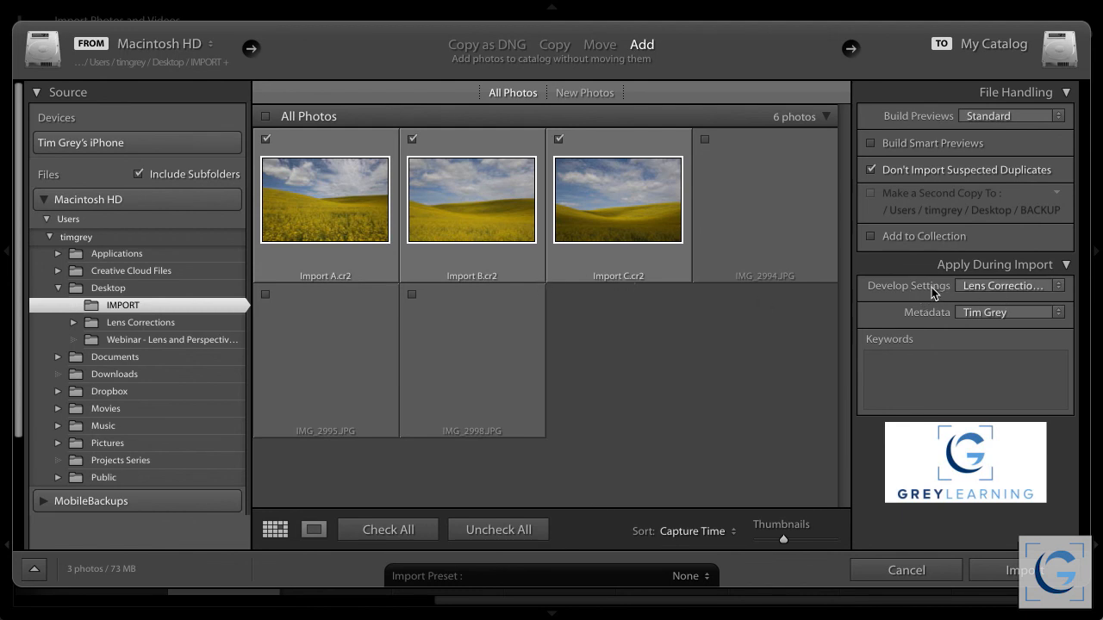
Step: Apply the "Lens Corrections - Always" preset as the import's Develop Settings and import the three checked photos
left_click(1000, 287)
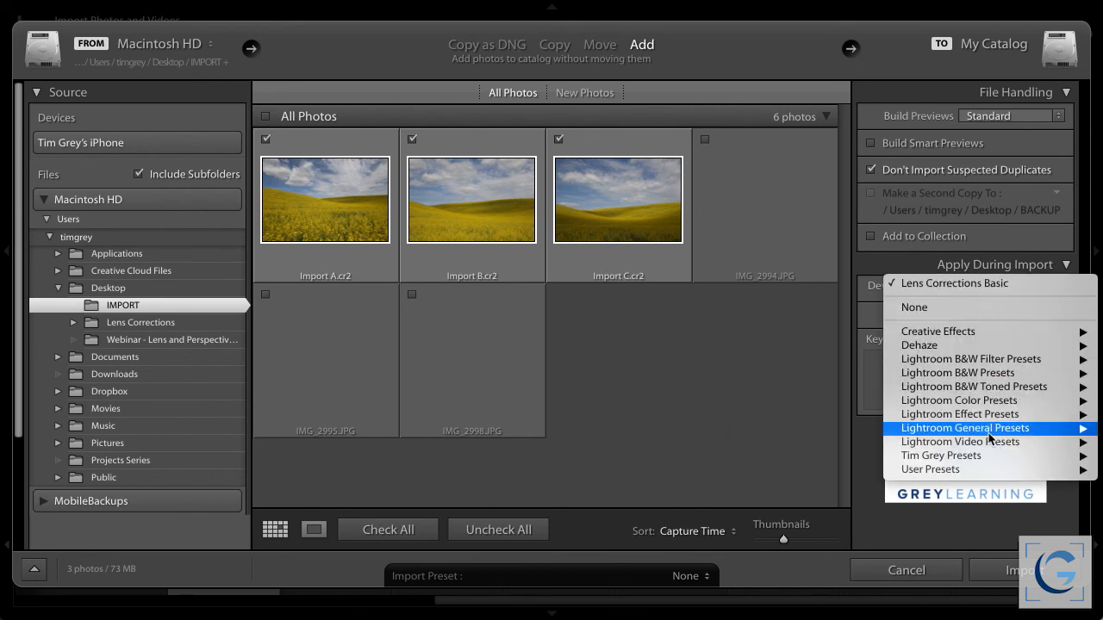
mouse_move(987, 454)
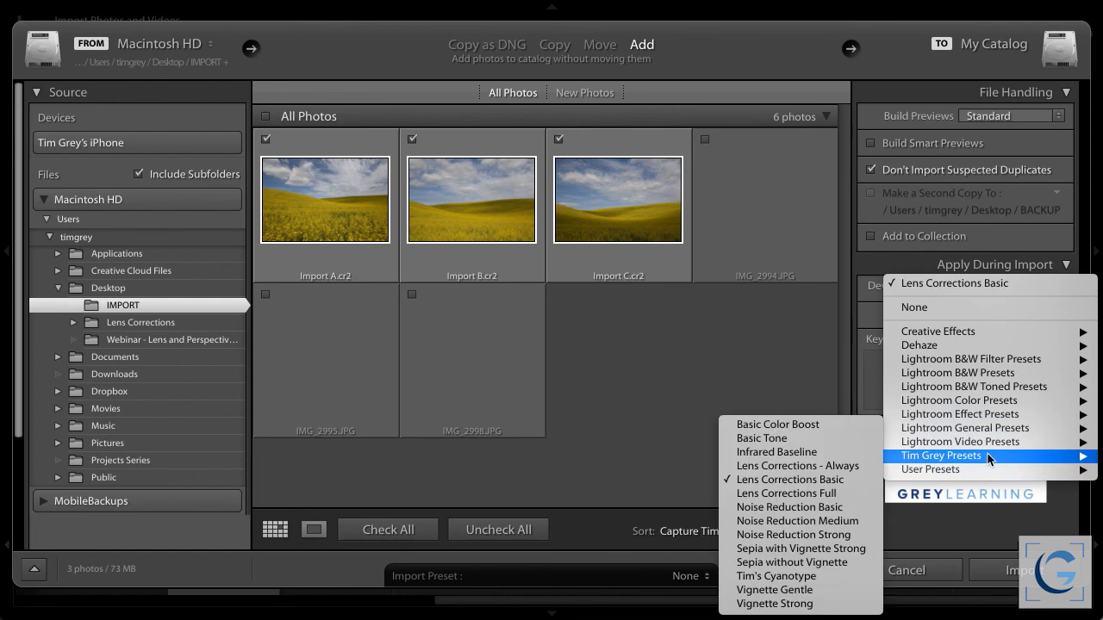
left_click(824, 479)
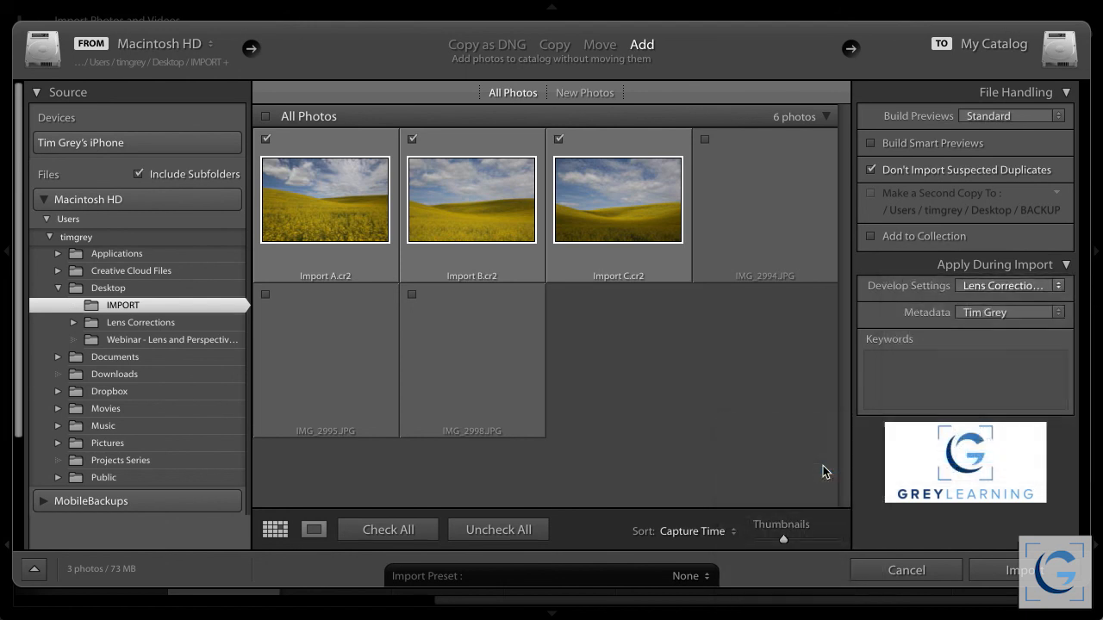
left_click(1021, 570)
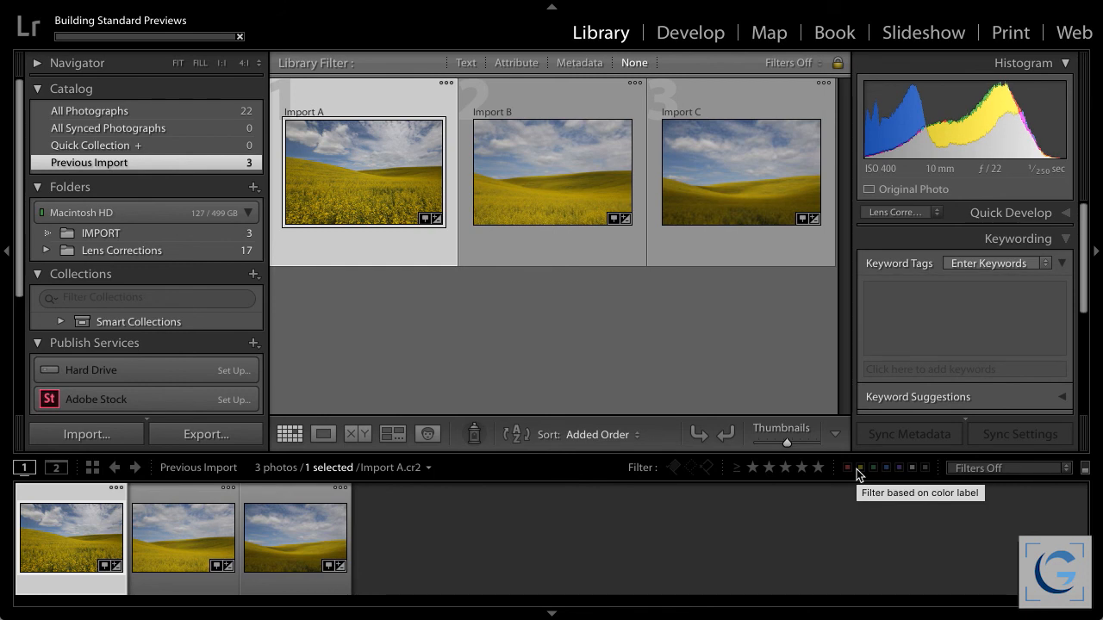
Step: Inspect the Lens Corrections settings of Import A.cr2, Import B.cr2 and Import C.cr2 in the Develop module
left_click(690, 38)
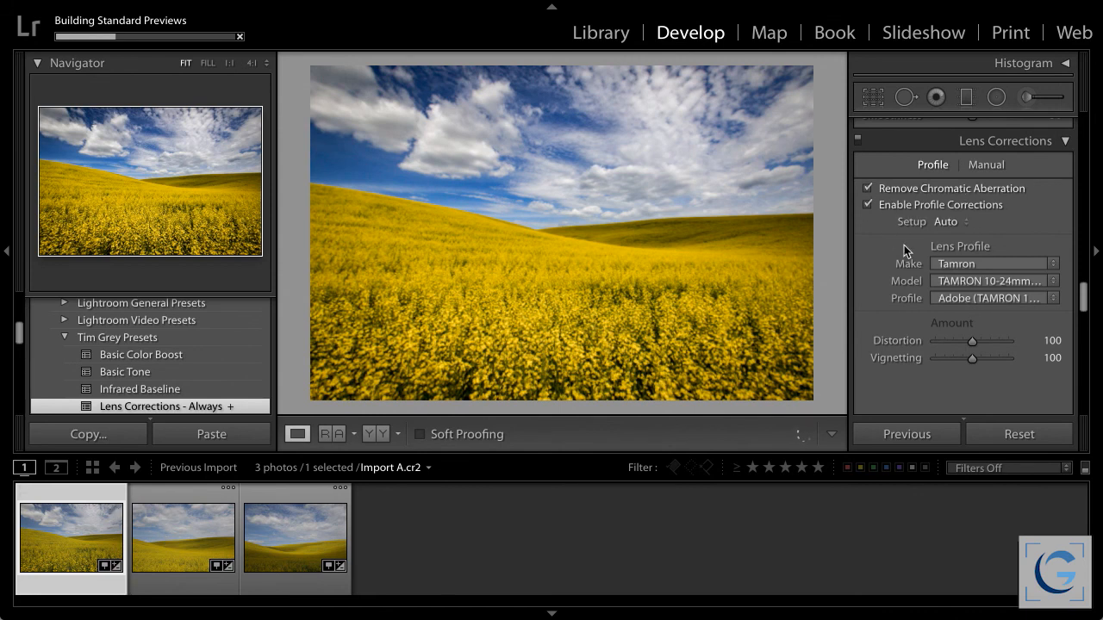
left_click(187, 532)
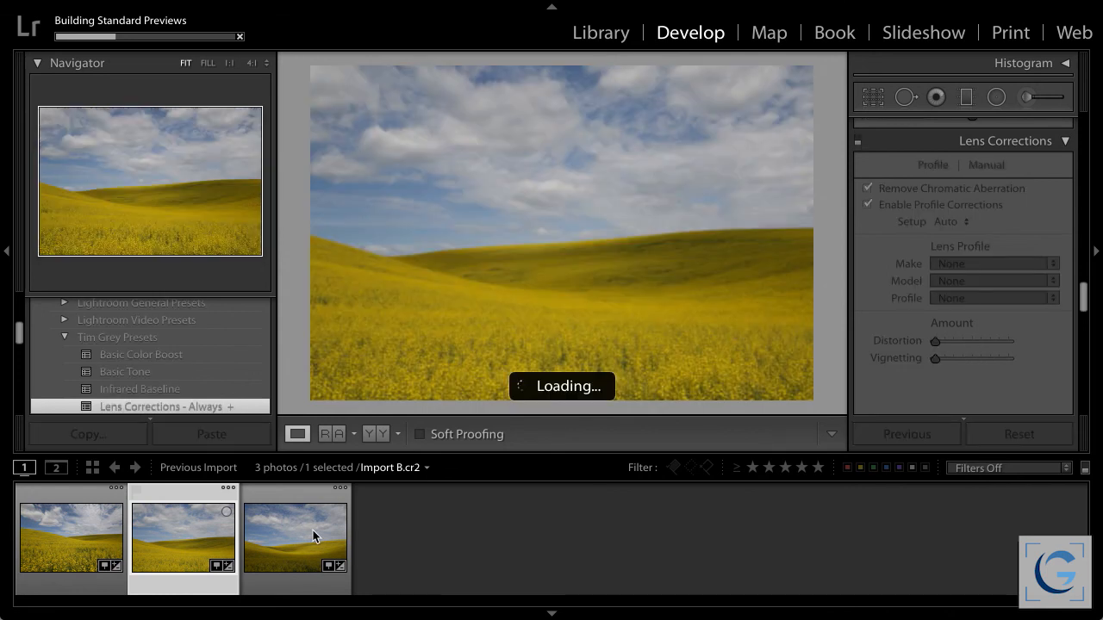
left_click(313, 536)
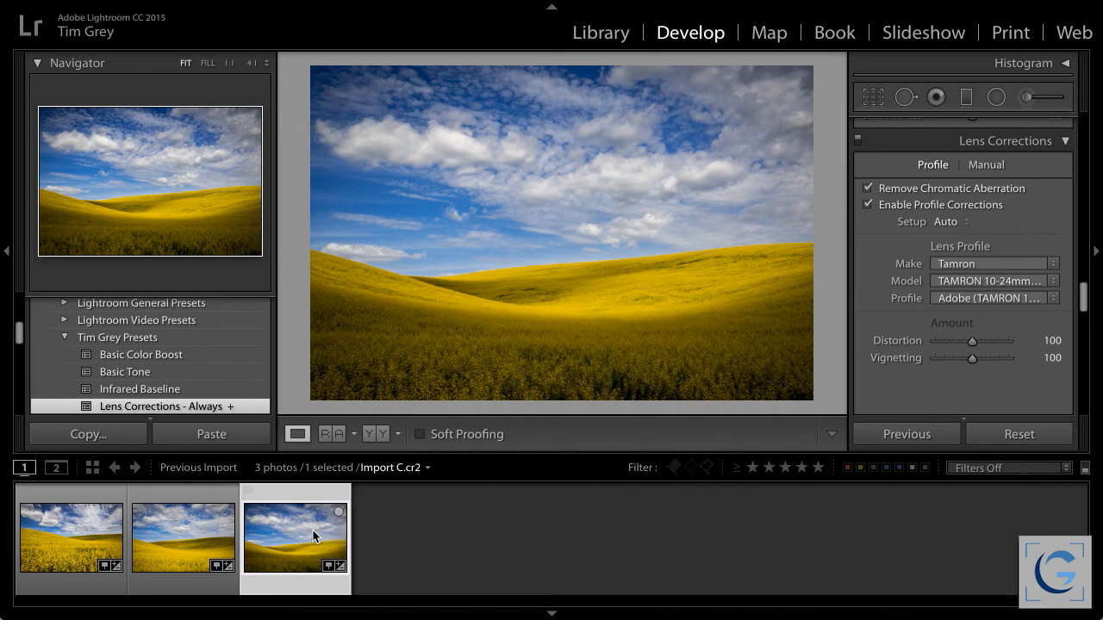
Step: Return to the Library module, display the Lens Corrections folder and select 99-Thank You Slide.jpg
left_click(599, 34)
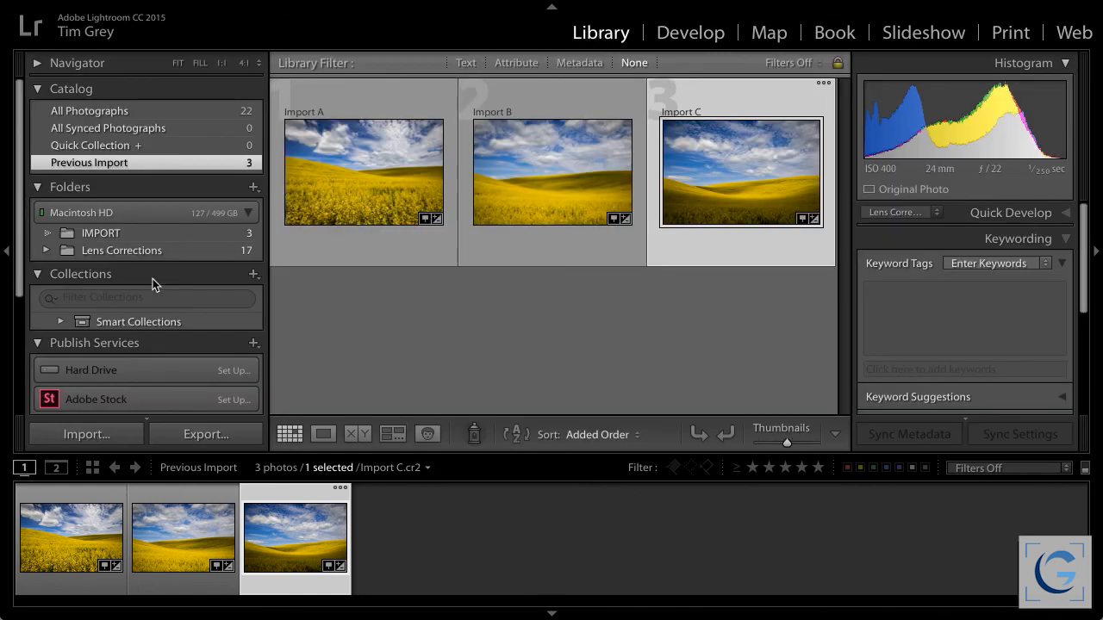
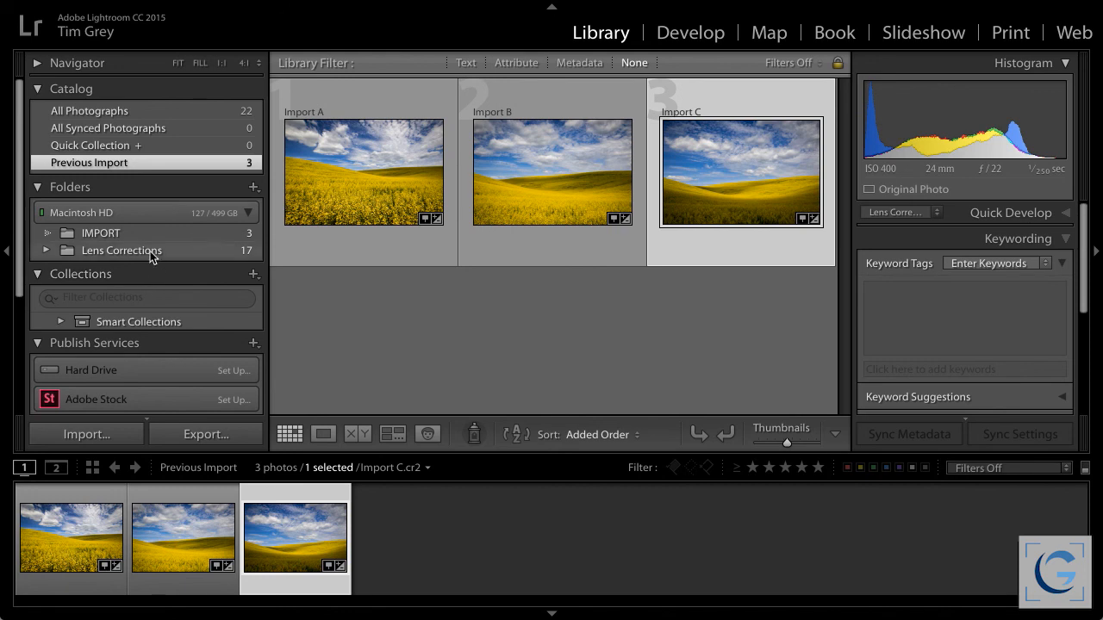
left_click(152, 251)
scroll(747, 562, "down", 8)
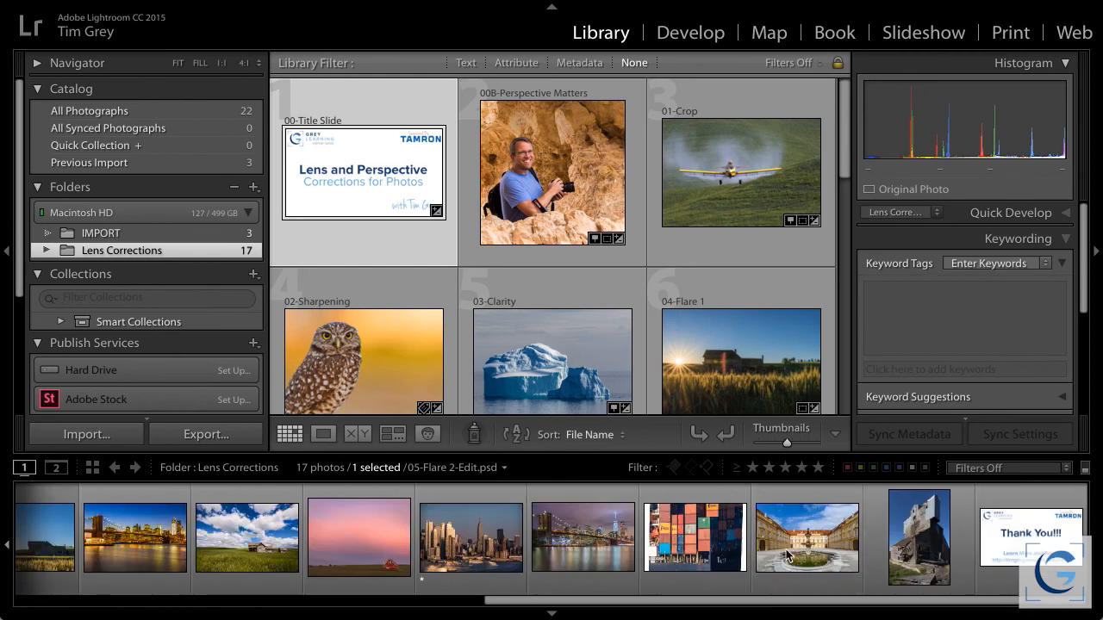
left_click(990, 535)
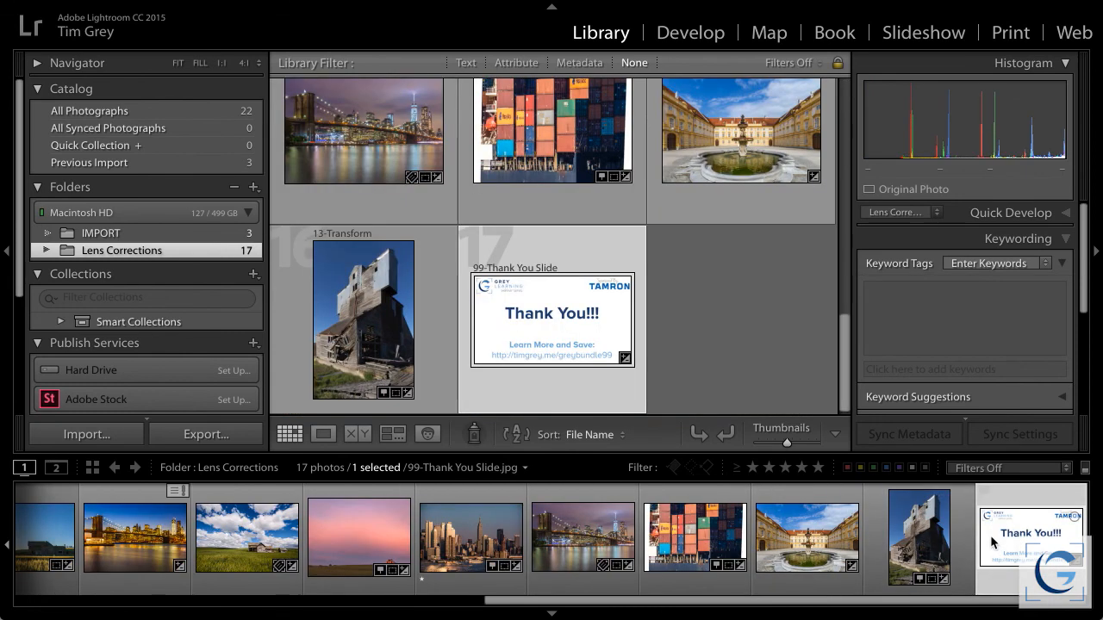
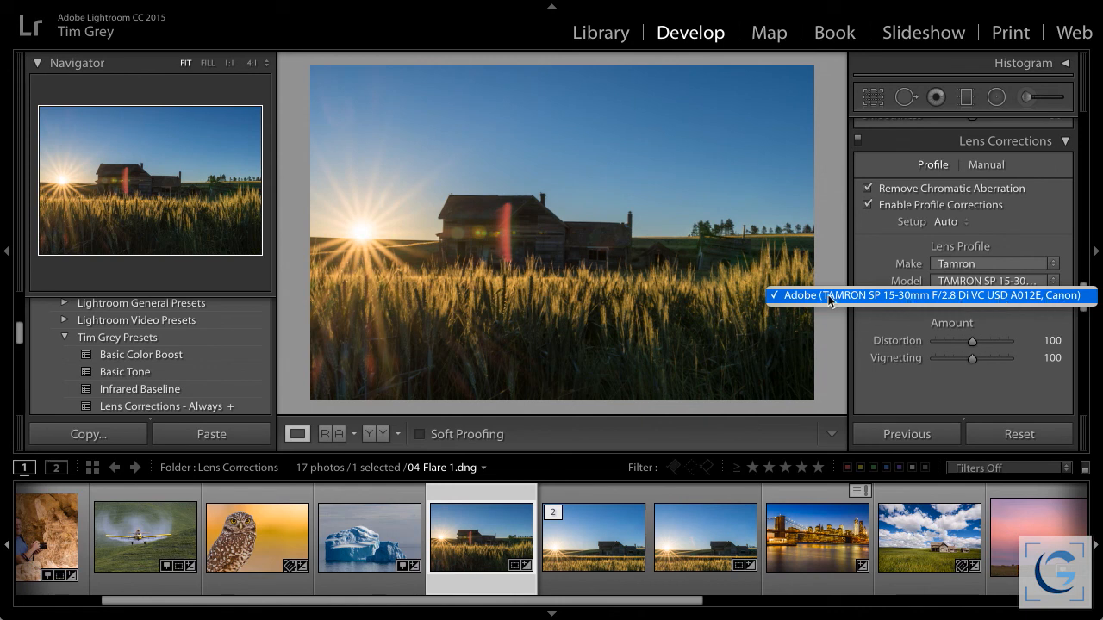
Step: Check the lens profile choices for 04-Flare 1.dng and open 05-Flare 2-Edit.psd in the Develop module
left_click(997, 297)
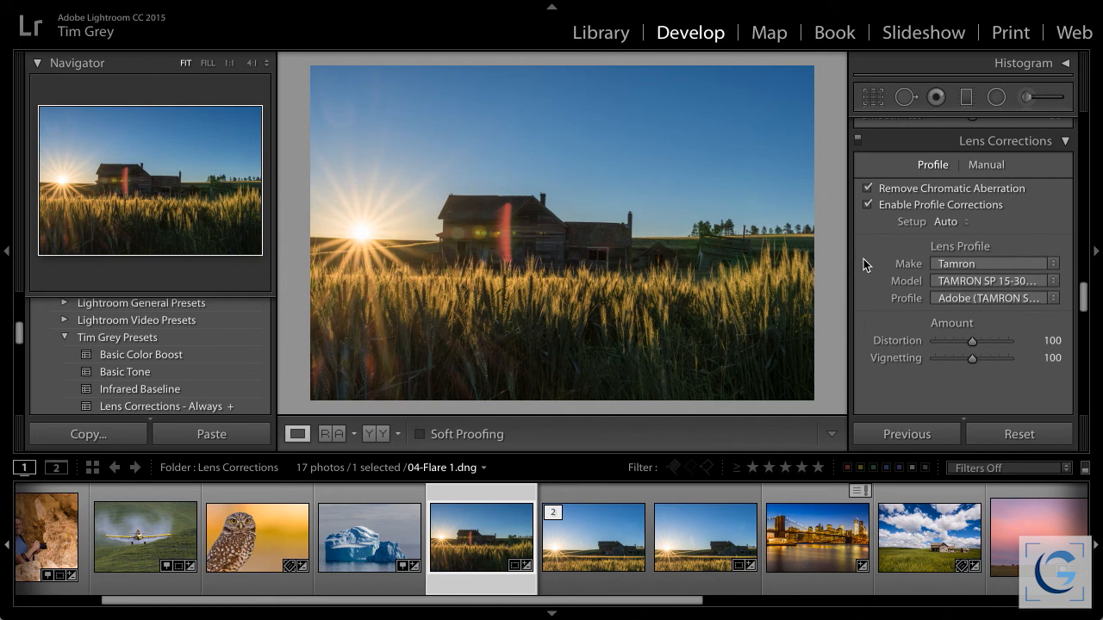
left_click(694, 540)
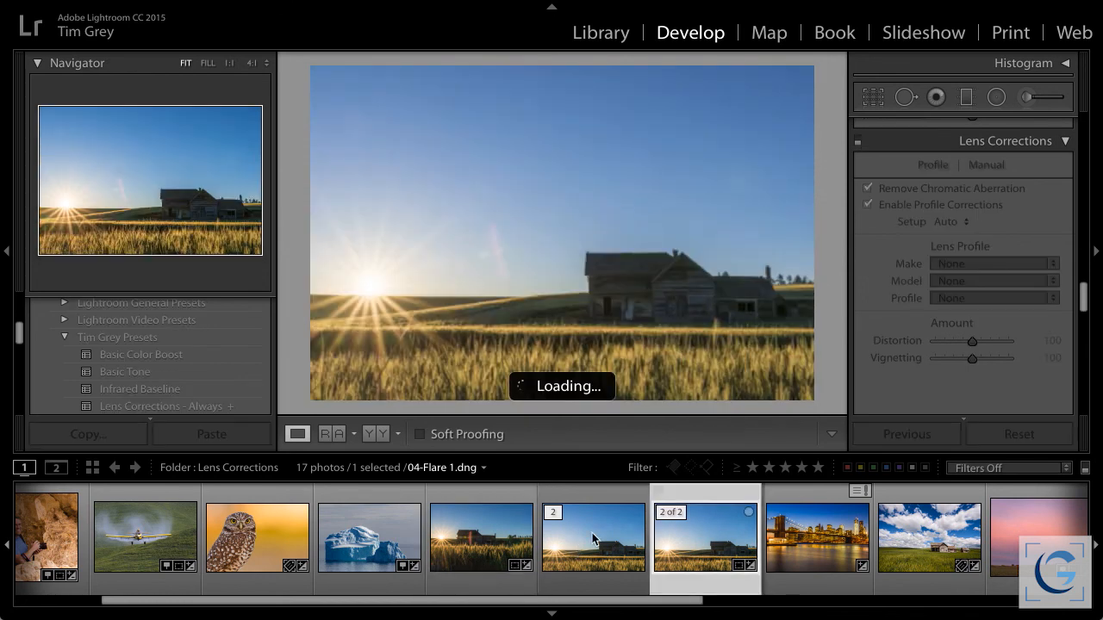
left_click(592, 532)
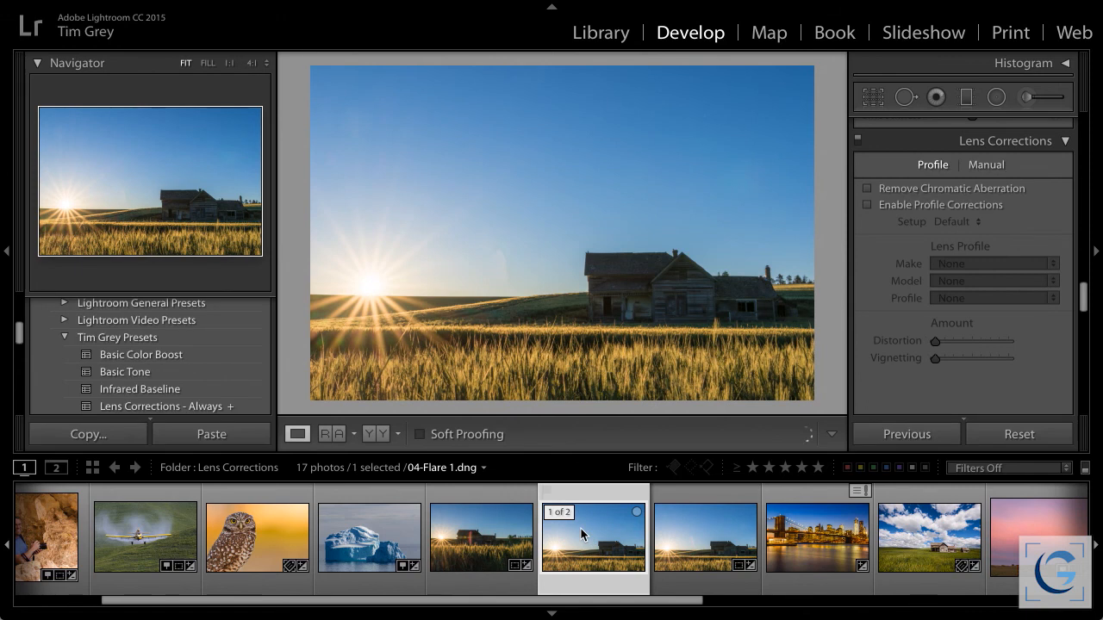
Step: Review the copy and original editing options for sending 05-Flare 2-Edit.psd to Adobe Photoshop CC 2017, and cancel without editing
mouse_move(168, 3)
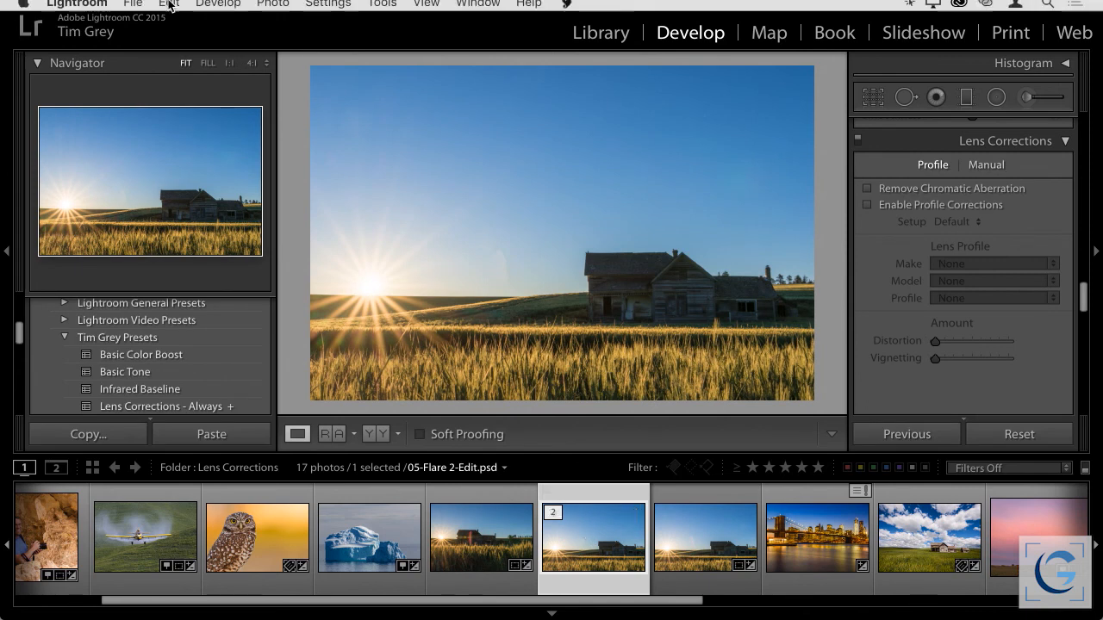
left_click(273, 10)
mouse_move(318, 103)
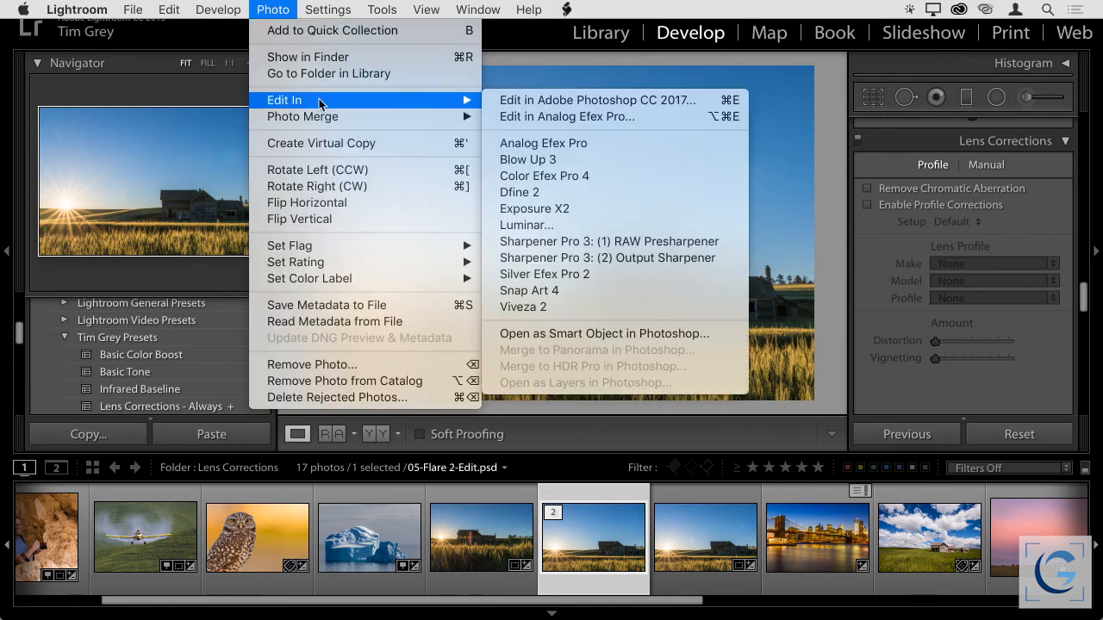
left_click(575, 103)
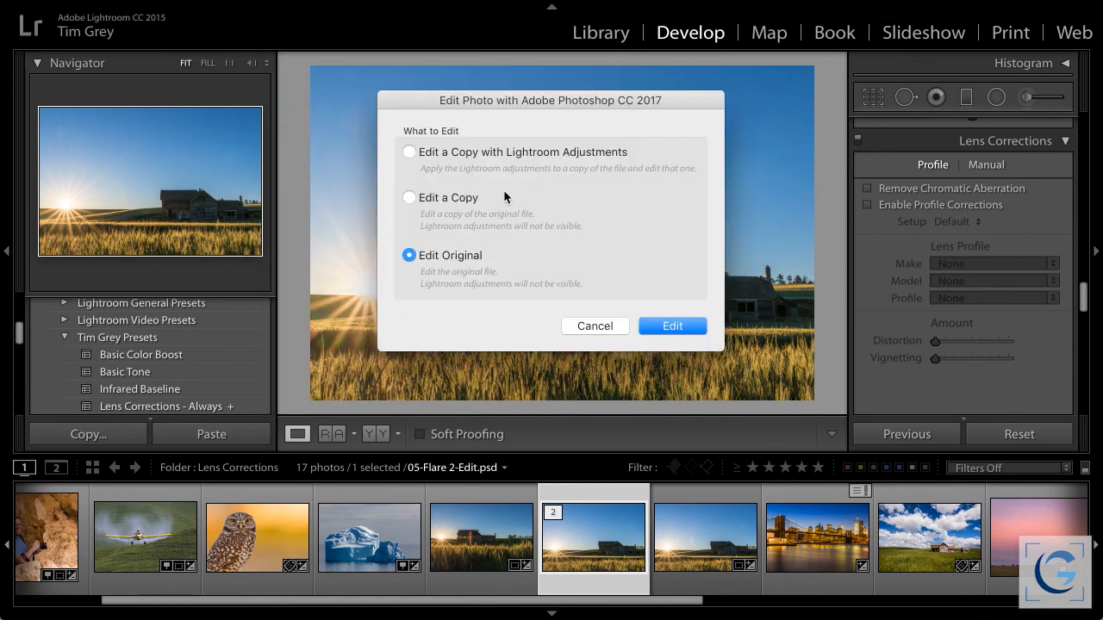
left_click(488, 153)
left_click(468, 256)
left_click(583, 326)
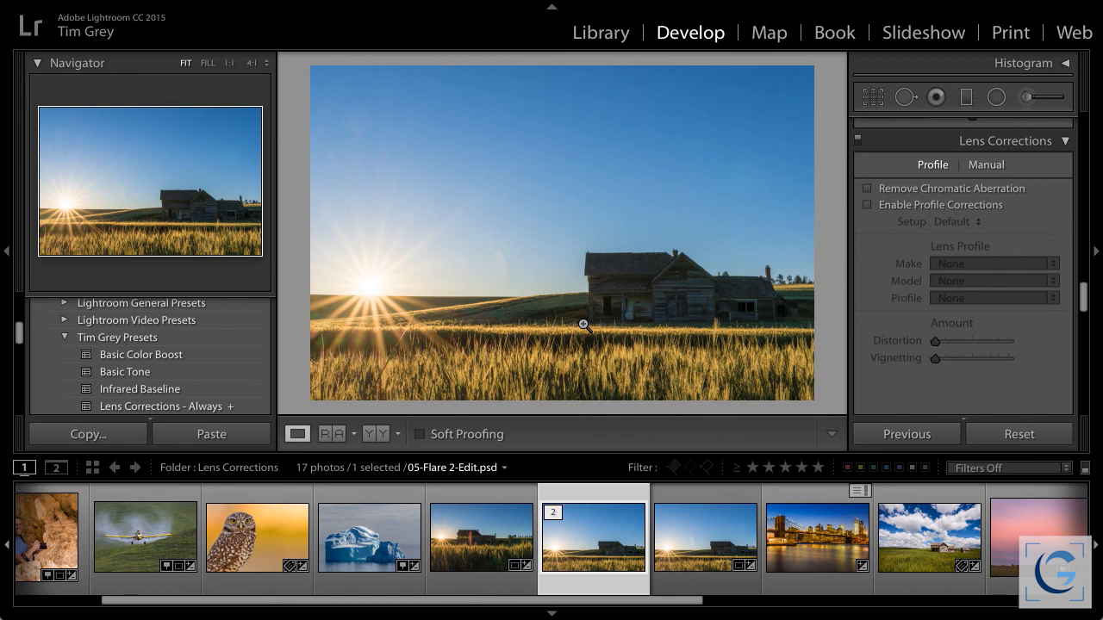
Step: Show the manual Lens Corrections controls and display 99-Thank You Slide.jpg from the end of the folder
left_click(973, 165)
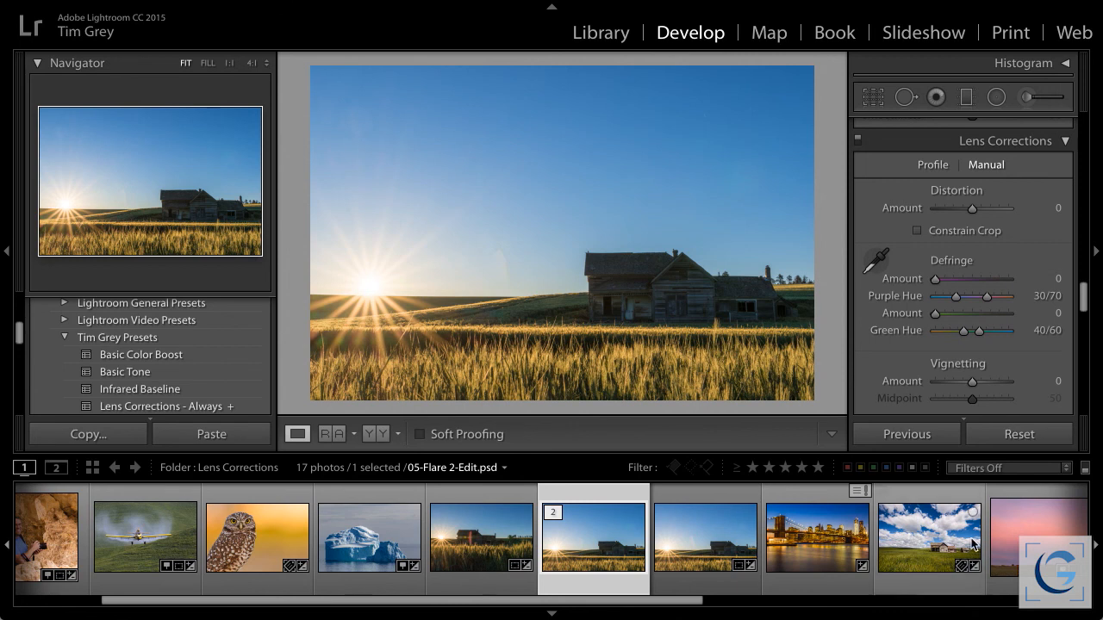
scroll(948, 551, "down", 4)
scroll(937, 569, "down", 8)
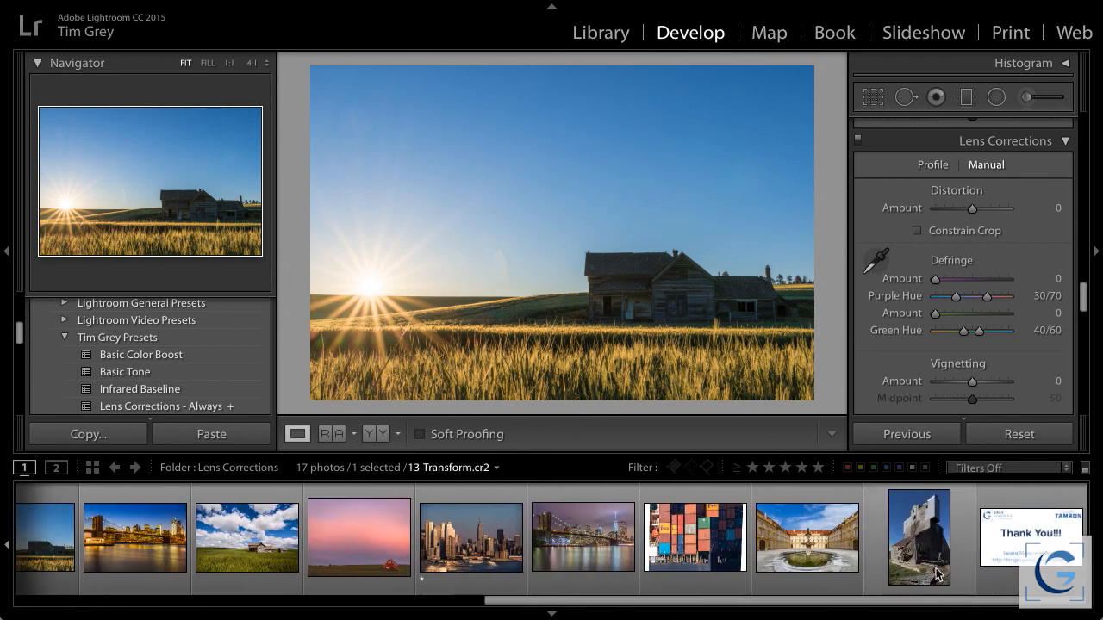
left_click(1008, 545)
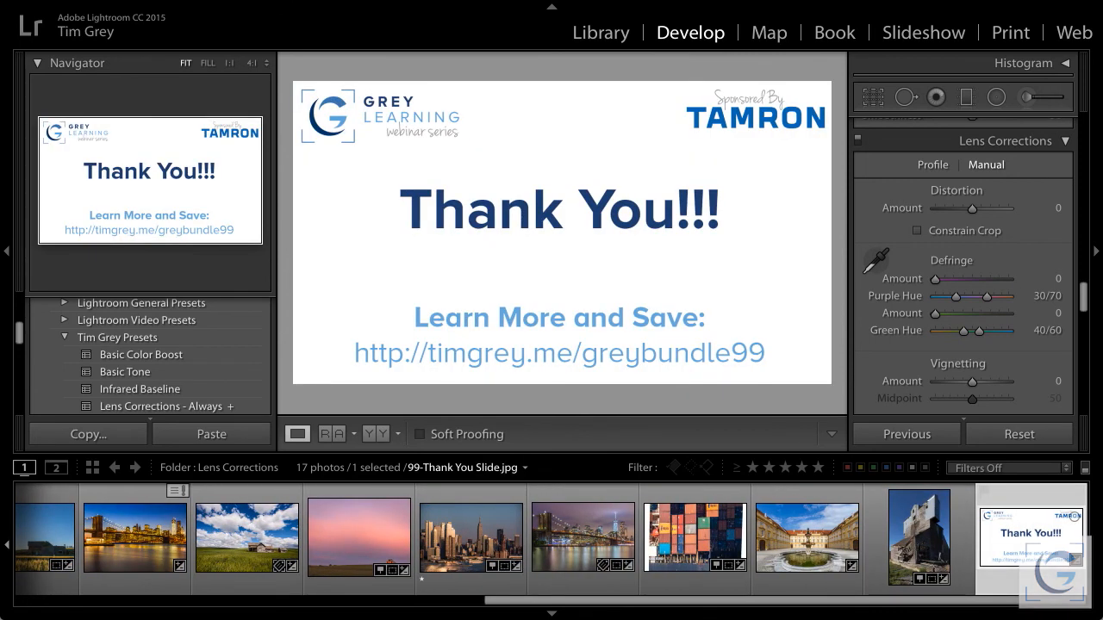